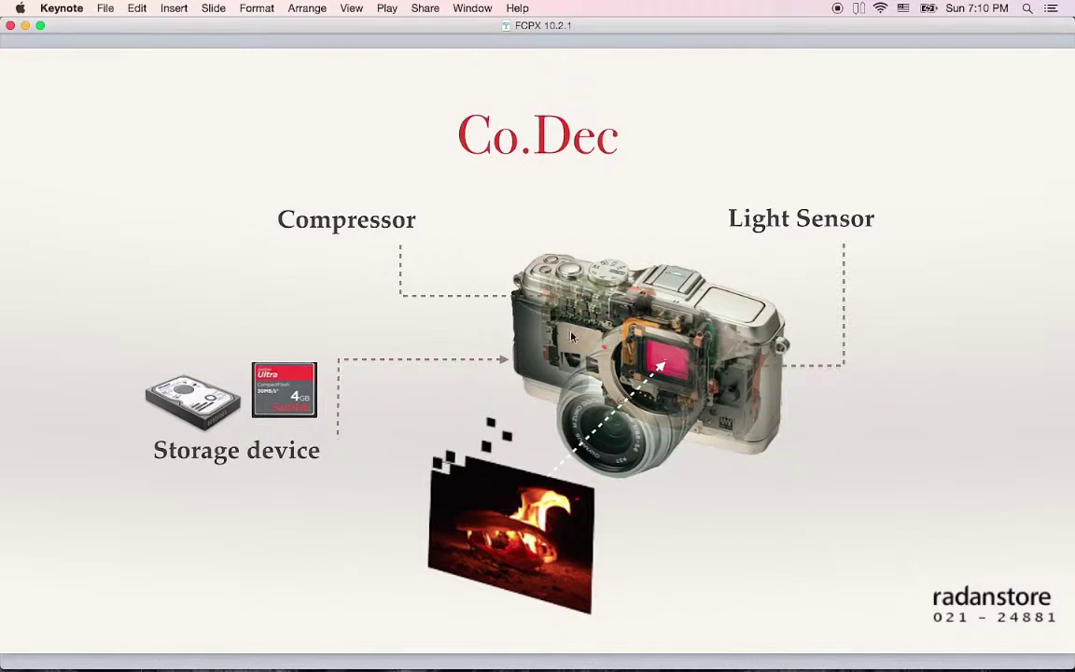
- Move past the Co.Dec and Decompressing slides to the 'Codec – Quality VS Size' slide
{"action": "left_click", "coordinate": [211, 282]}
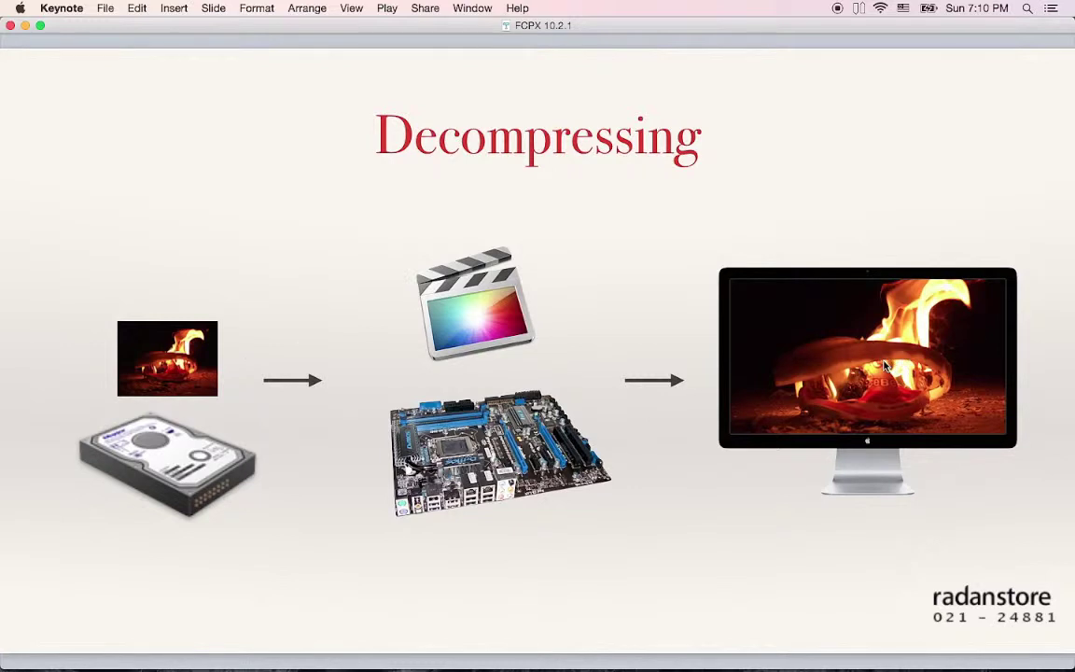
{"action": "key", "text": "Left"}
{"action": "key", "text": "Left"}
{"action": "key", "text": "Right"}
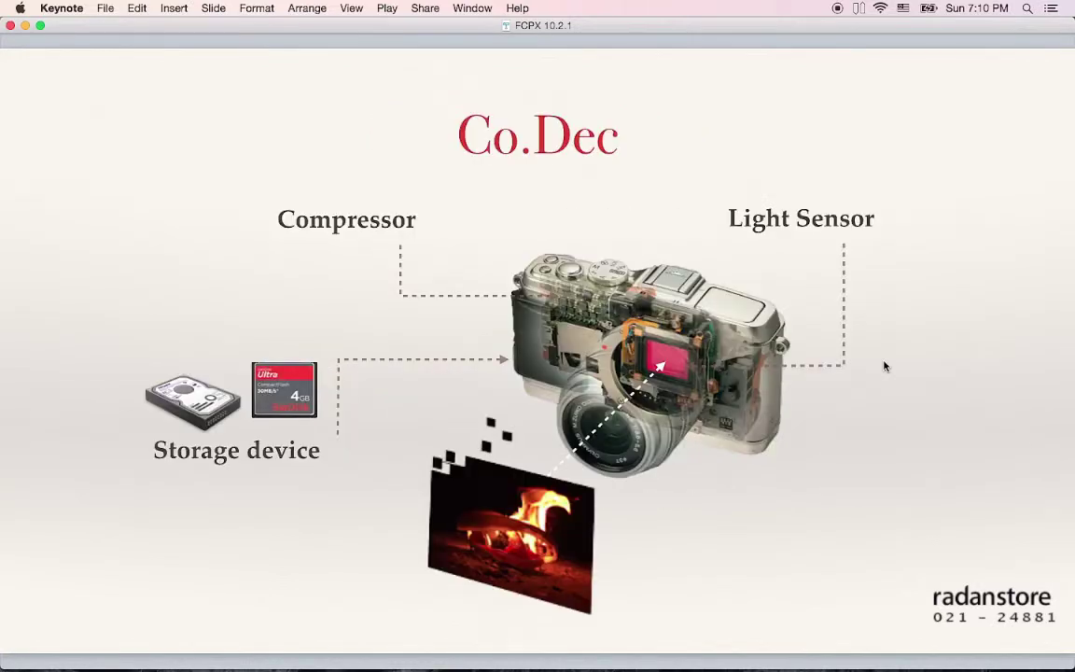
{"action": "key", "text": "Right"}
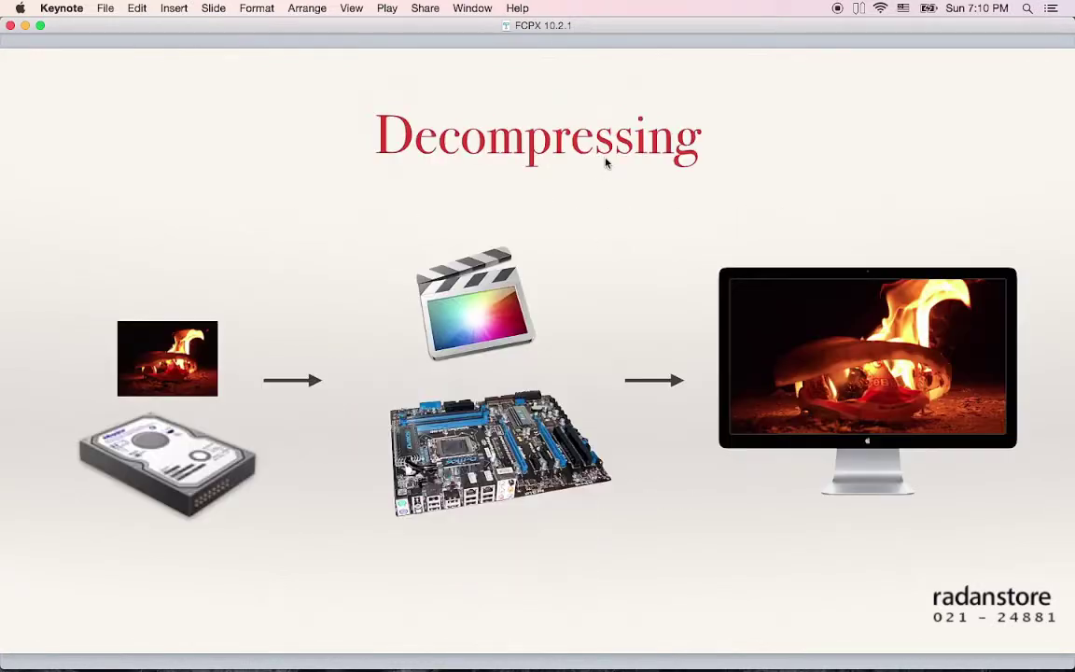
{"action": "key", "text": "Right"}
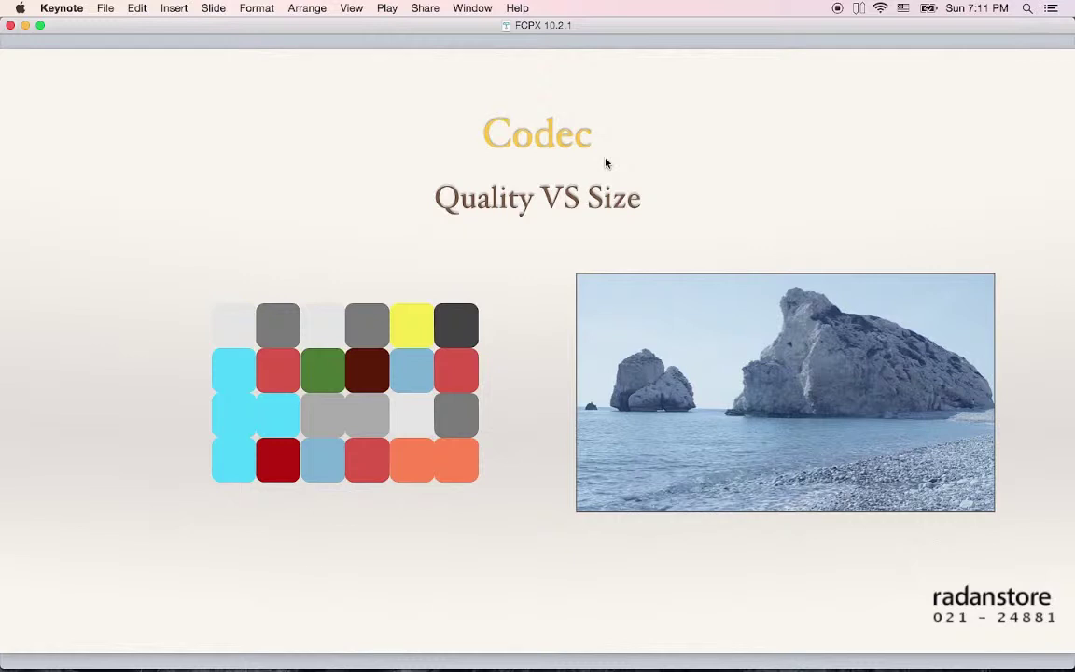
- Show the RAW slide with 1.24 GB and 4800 × 2700, then switch to Final Cut Pro
{"action": "key", "text": "Right"}
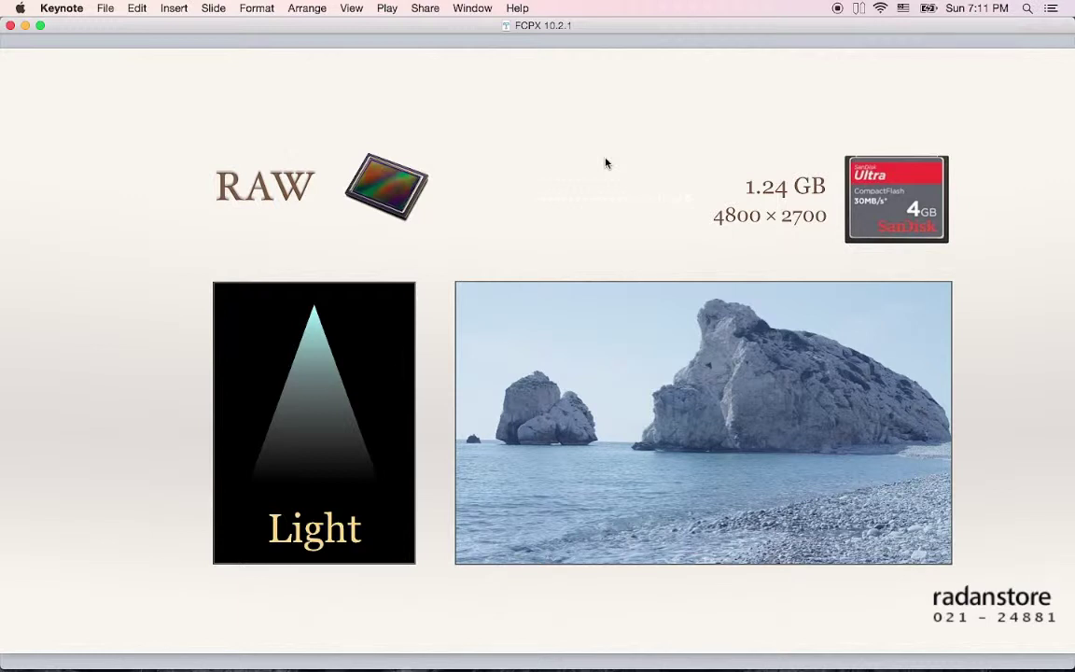
{"action": "key", "text": "super+Tab"}
{"action": "key", "text": "super+Tab"}
{"action": "key", "text": "super+Tab"}
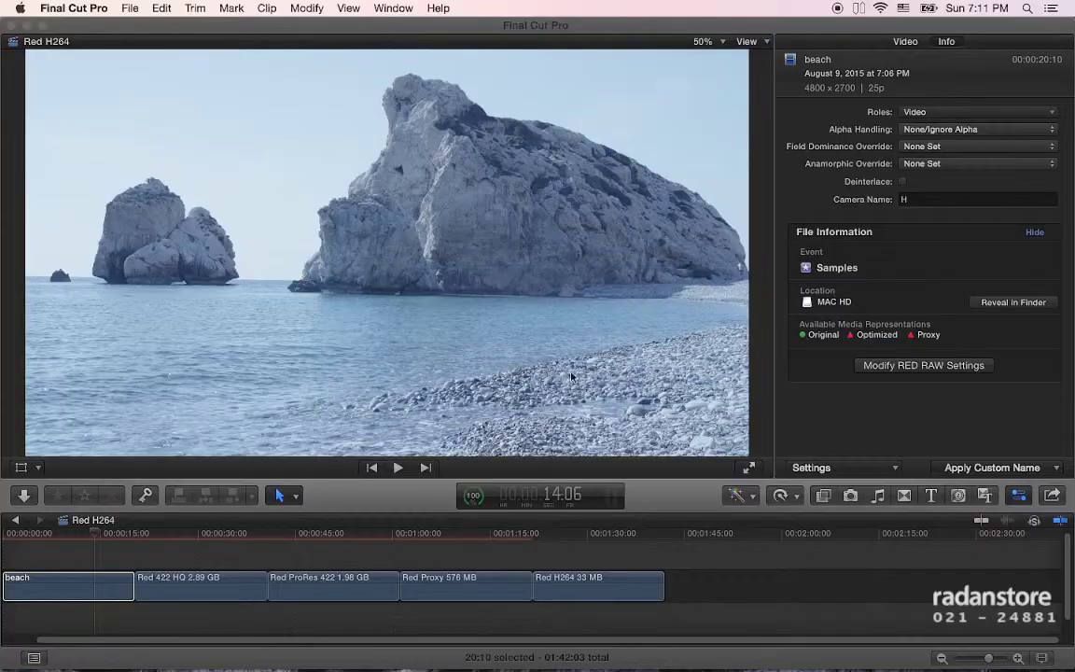
- Put the playhead in the beach clip and show its General metadata with the REDcode 8:1 codec
{"action": "left_click", "coordinate": [64, 546]}
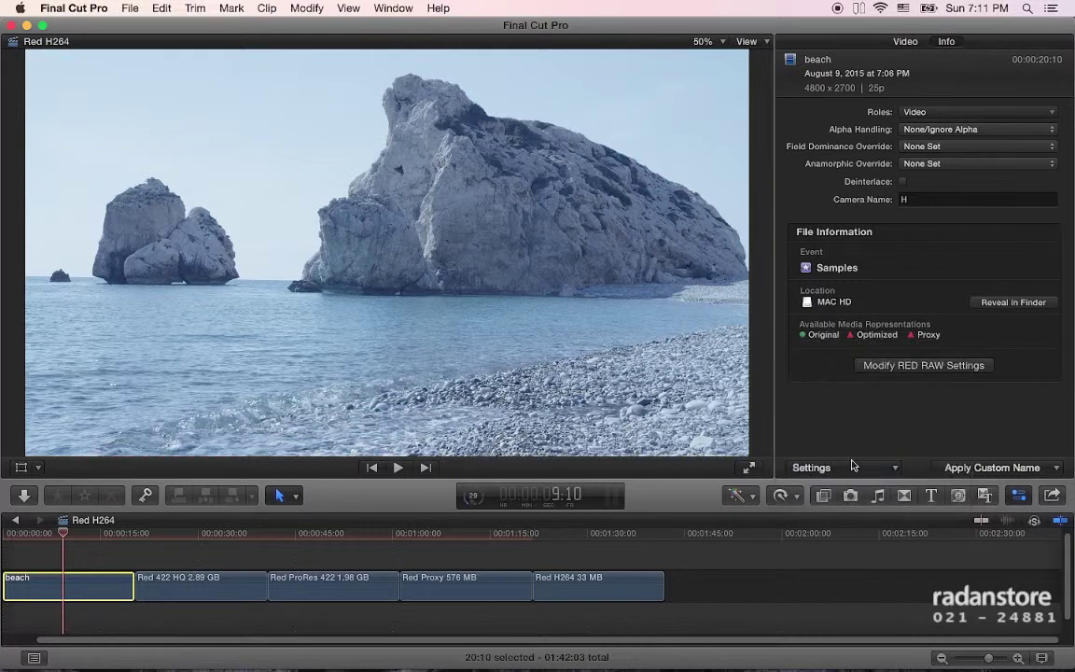
{"action": "left_click", "coordinate": [845, 469]}
{"action": "left_click", "coordinate": [813, 393]}
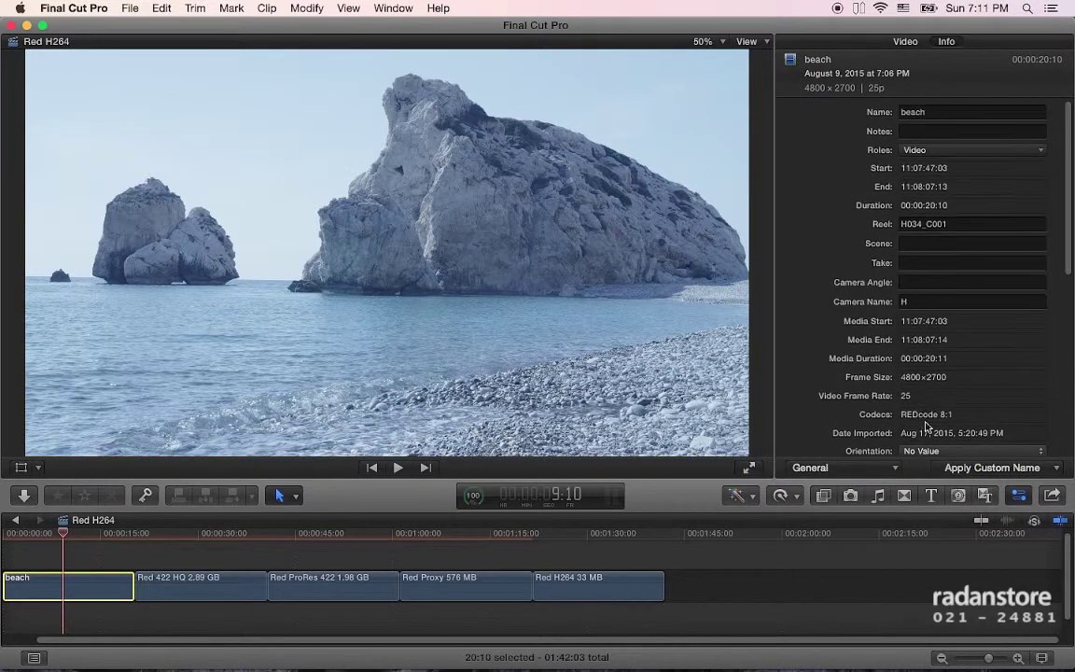
{"action": "scroll", "coordinate": [942, 415], "scroll_direction": "down", "scroll_amount": 2}
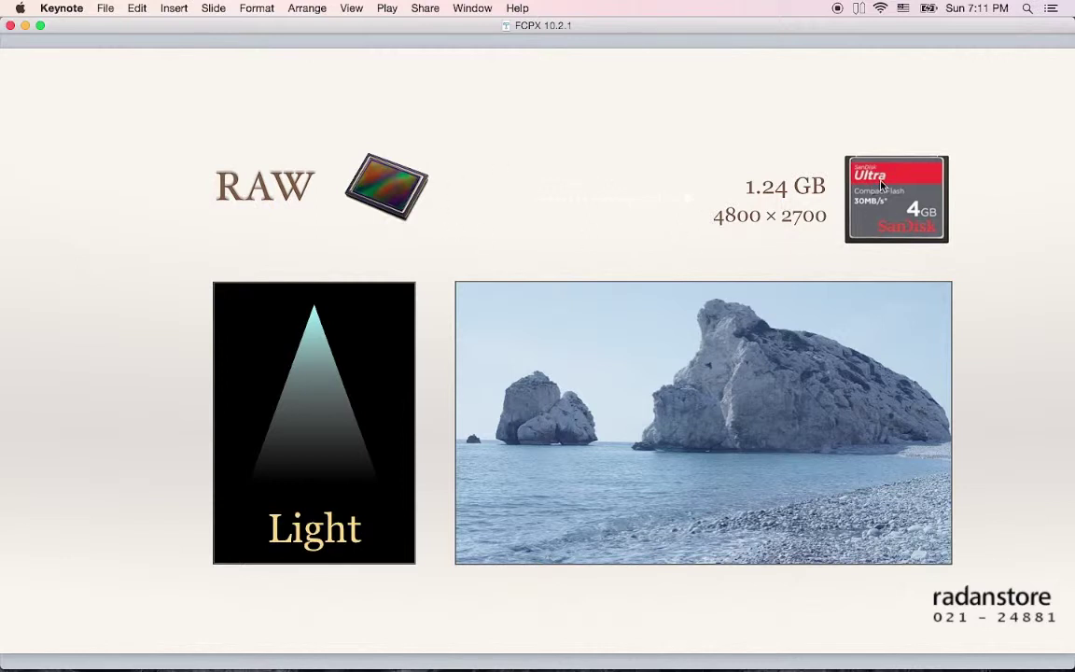
- Present the ProRes 422 slide at 1.98 GB, then go back to the RAW slide
{"action": "left_click", "coordinate": [632, 259]}
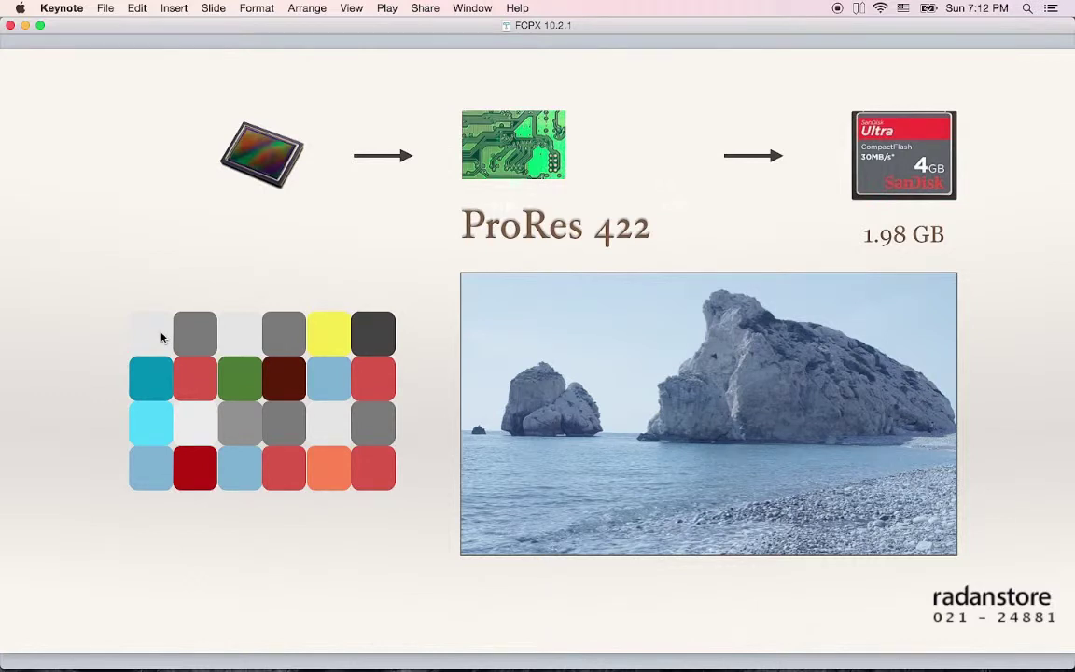
{"action": "key", "text": "Right"}
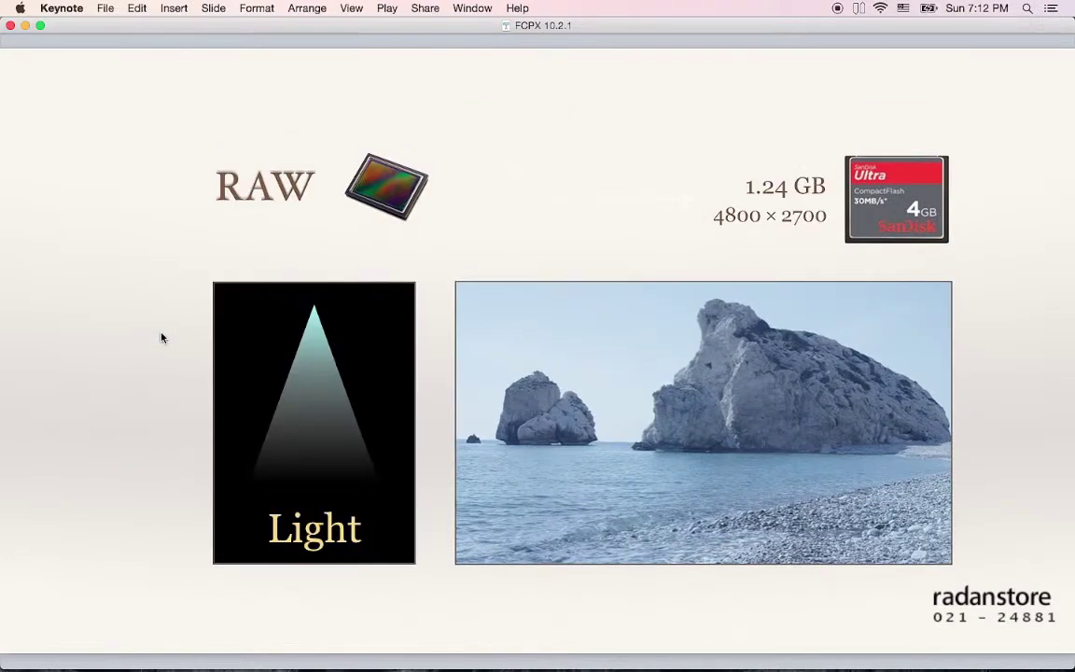
- In the Finder RED folder, compare the 422 HQ, ProRes 422, H264 and Proxy file details
{"action": "key", "text": "super+Tab"}
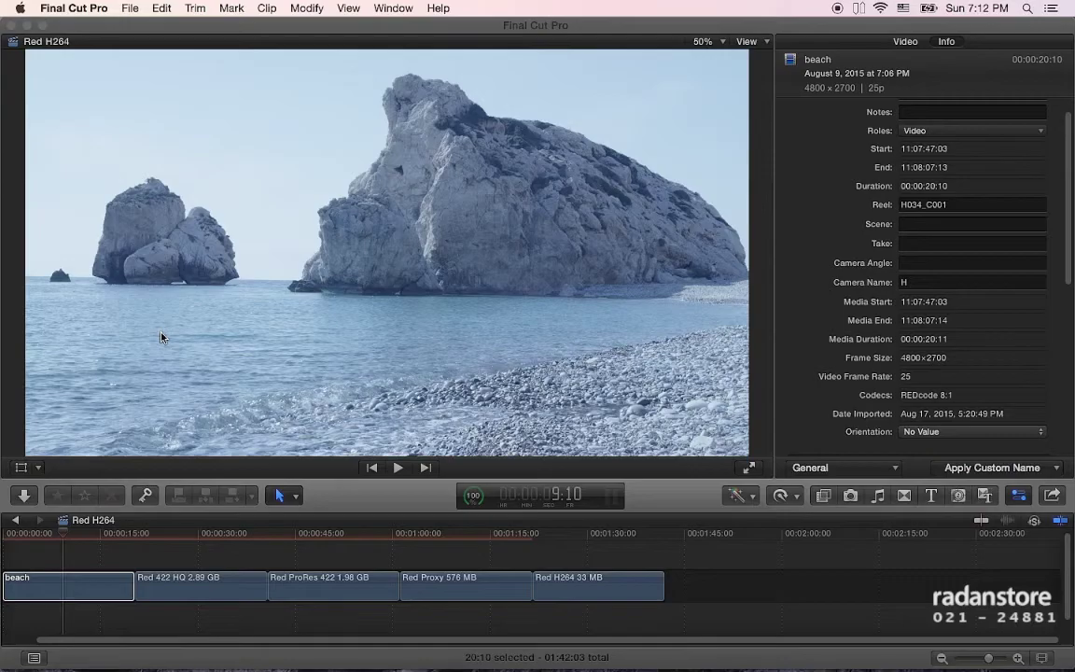
{"action": "key", "text": "super+Tab"}
{"action": "key", "text": "super+Tab"}
{"action": "key", "text": "super+Tab"}
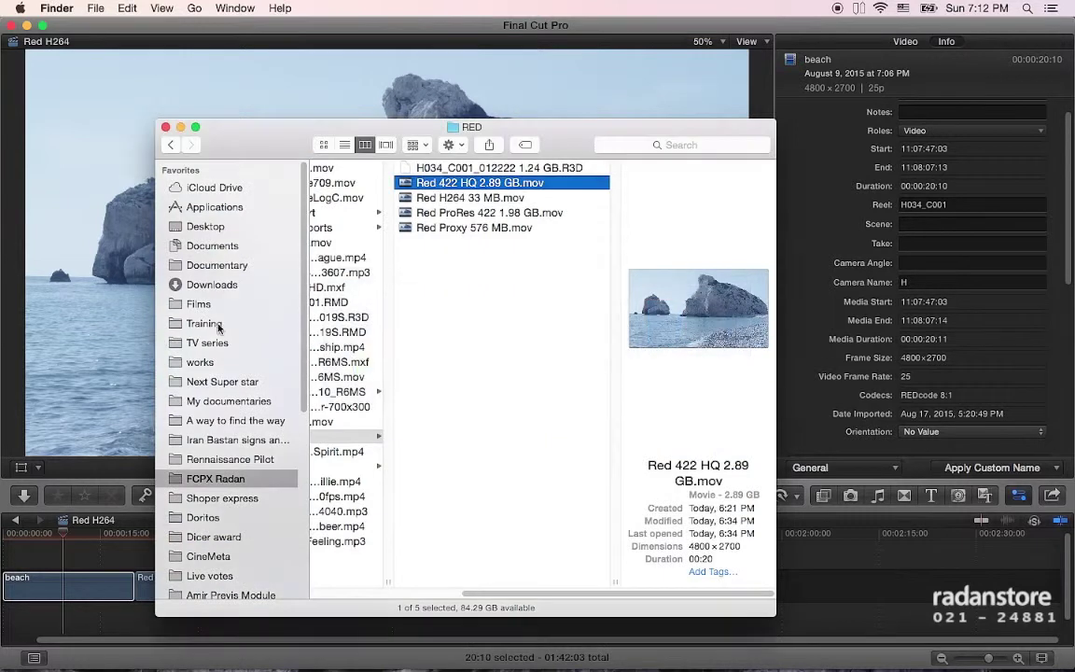
{"action": "key", "text": "Up"}
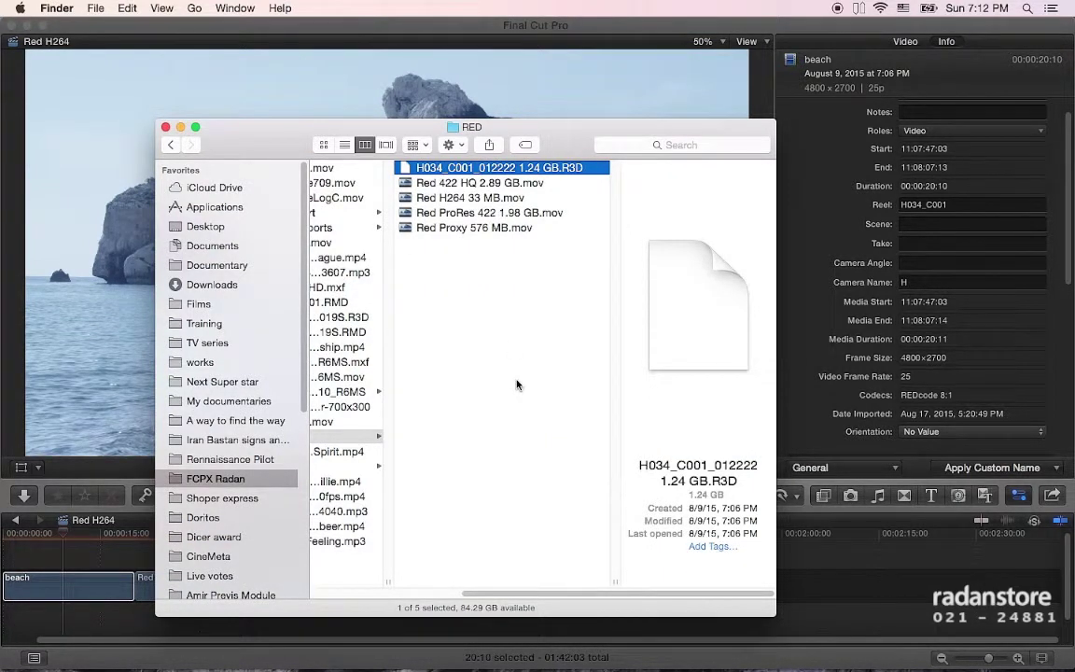
{"action": "key", "text": "Down"}
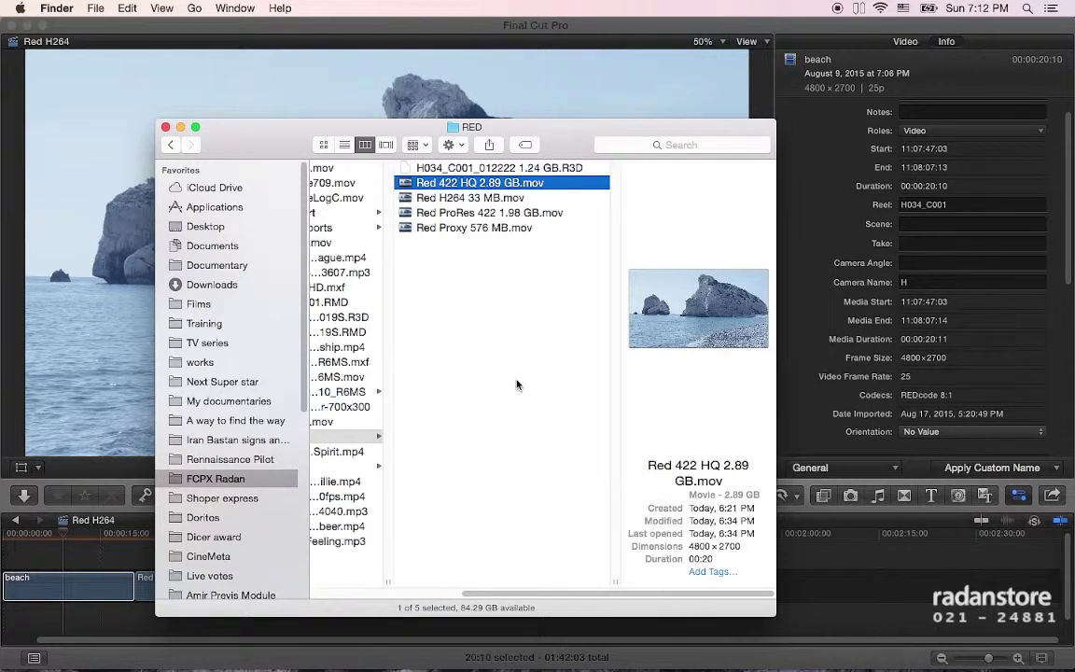
{"action": "key", "text": "Down"}
{"action": "key", "text": "Down"}
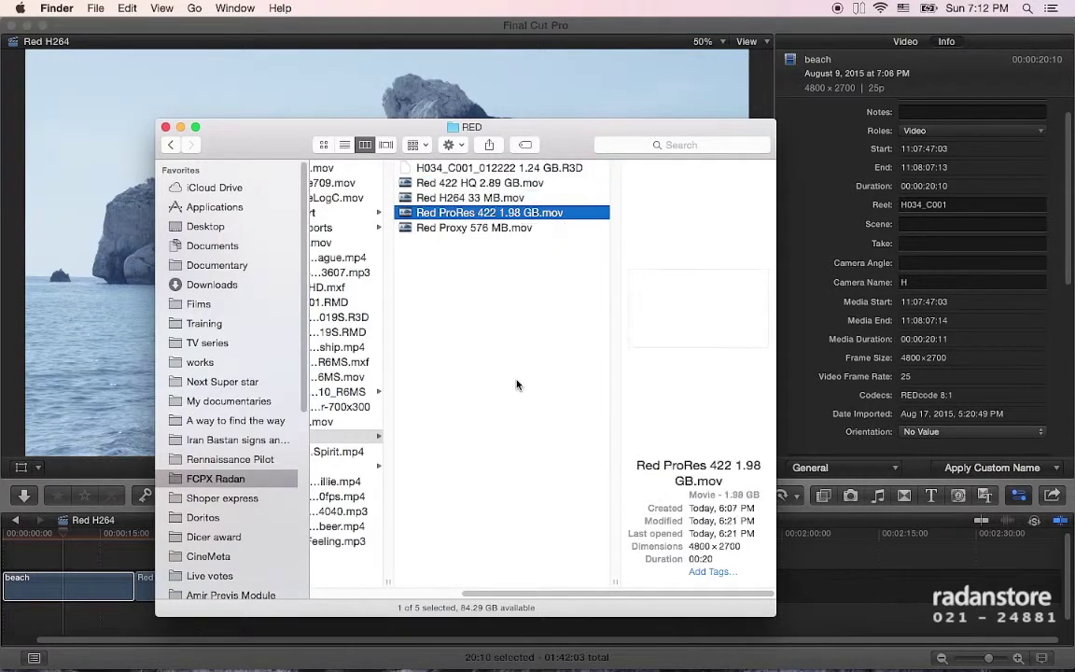
{"action": "key", "text": "Down"}
{"action": "key", "text": "Up"}
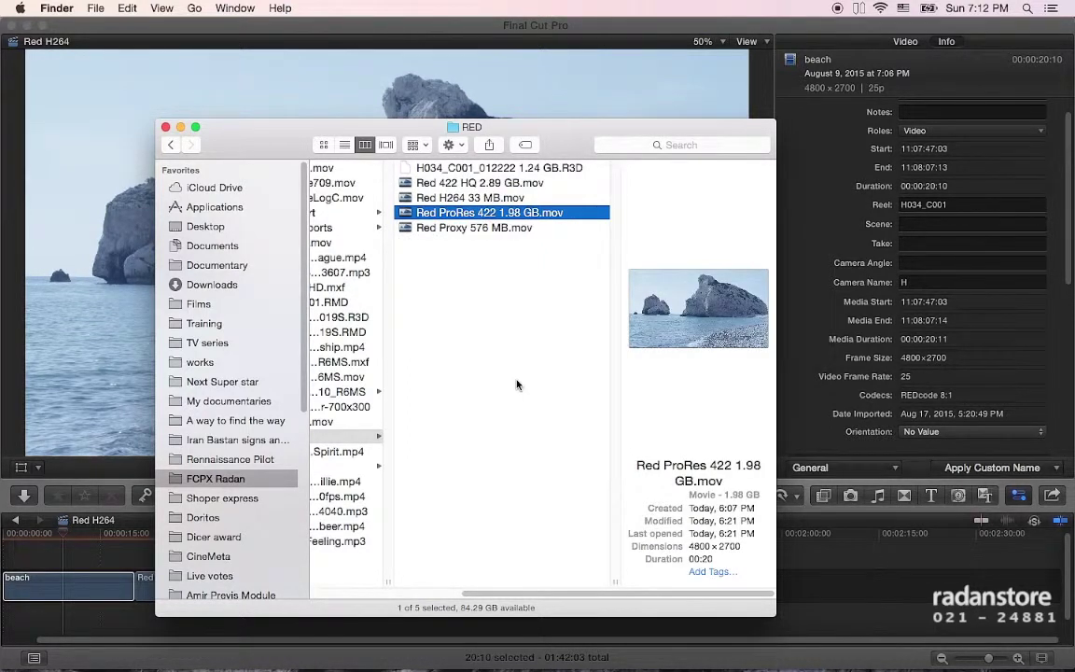
{"action": "key", "text": "Up"}
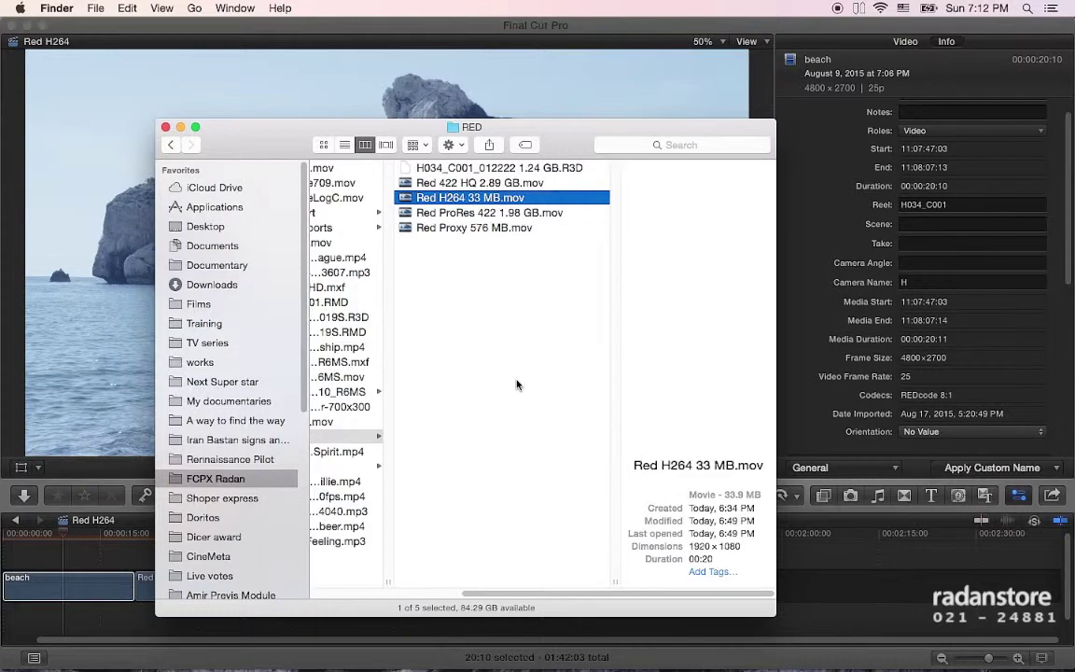
{"action": "key", "text": "Down"}
{"action": "key", "text": "Down"}
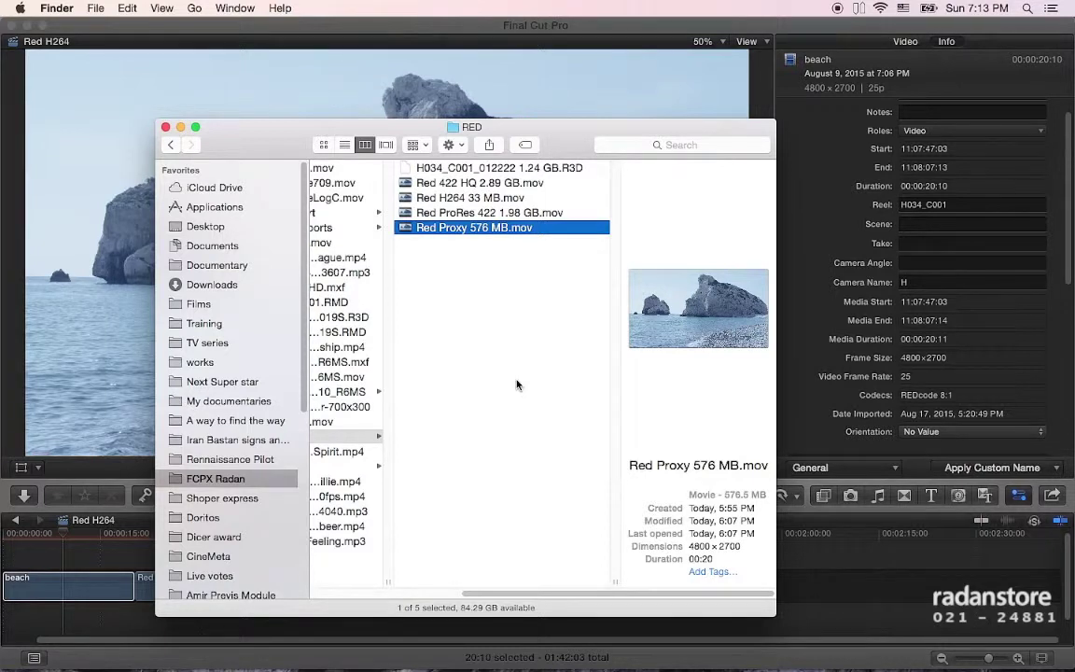
{"action": "key", "text": "Up"}
{"action": "key", "text": "Up"}
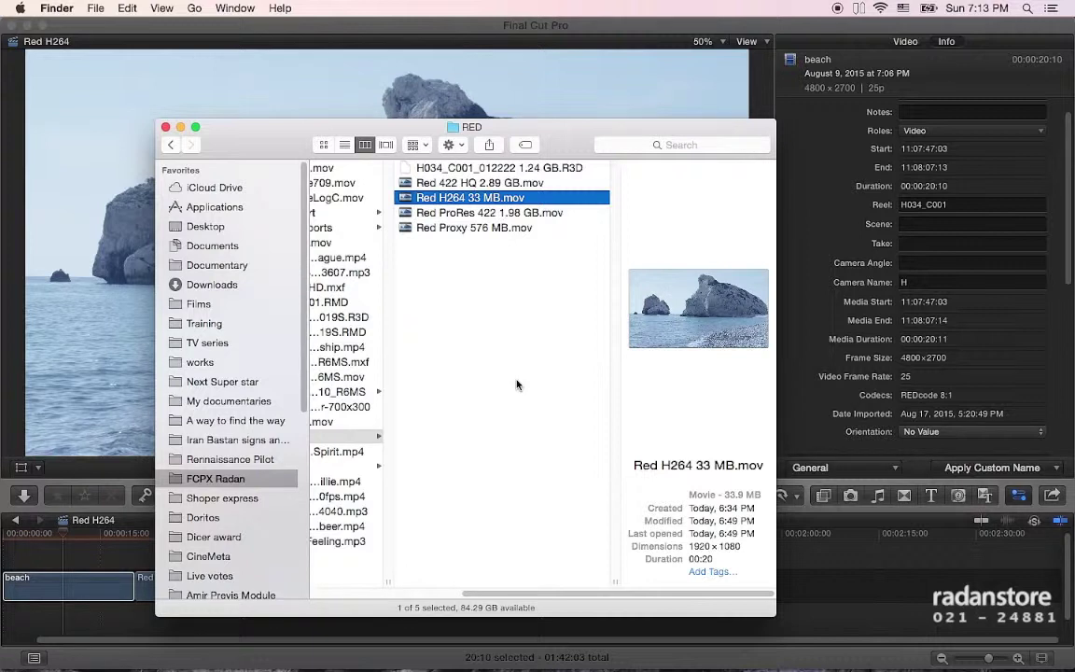
- Recheck the 1.24 GB R3D RAW original against the 422 HQ and ProRes 422 files, then return to Keynote
{"action": "key", "text": "super+Tab"}
{"action": "key", "text": "super+Tab"}
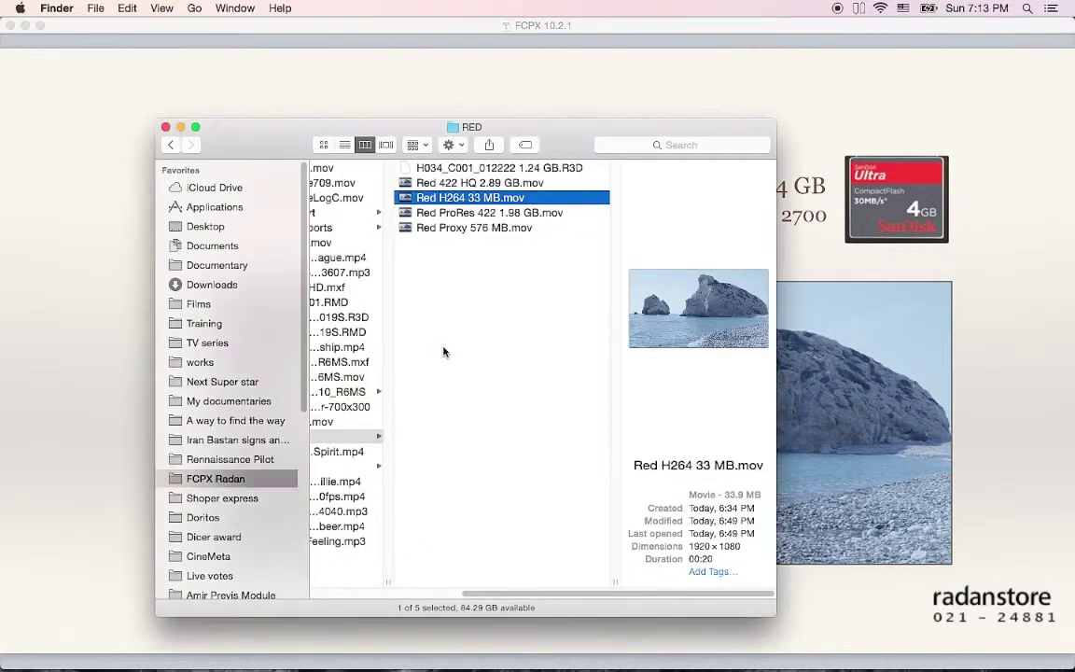
{"action": "key", "text": "Up"}
{"action": "key", "text": "Up"}
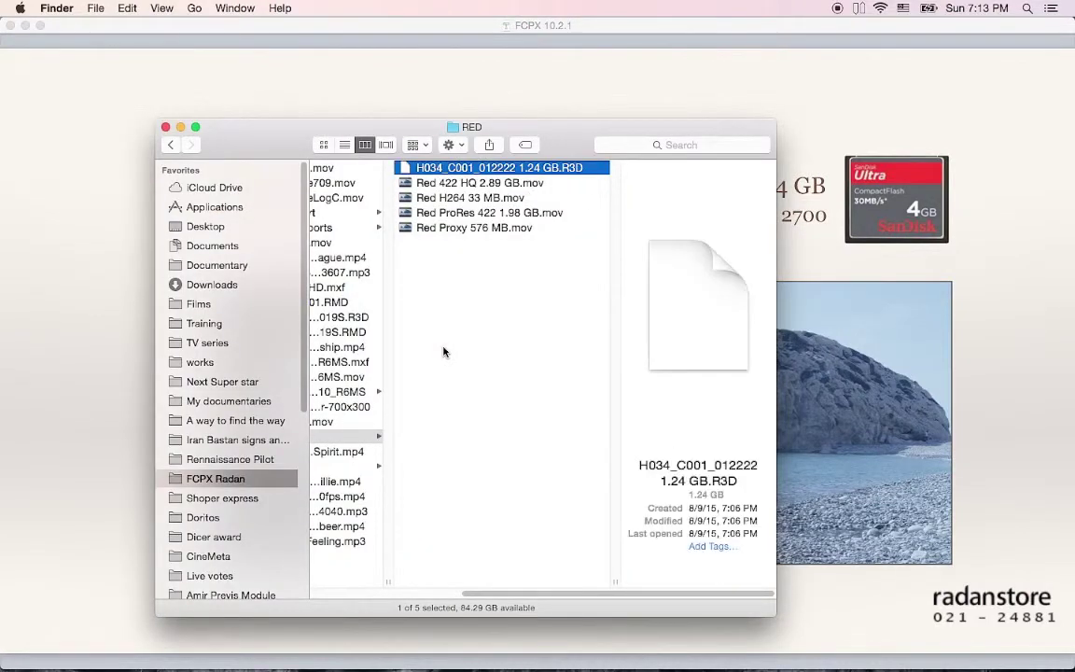
{"action": "key", "text": "Down"}
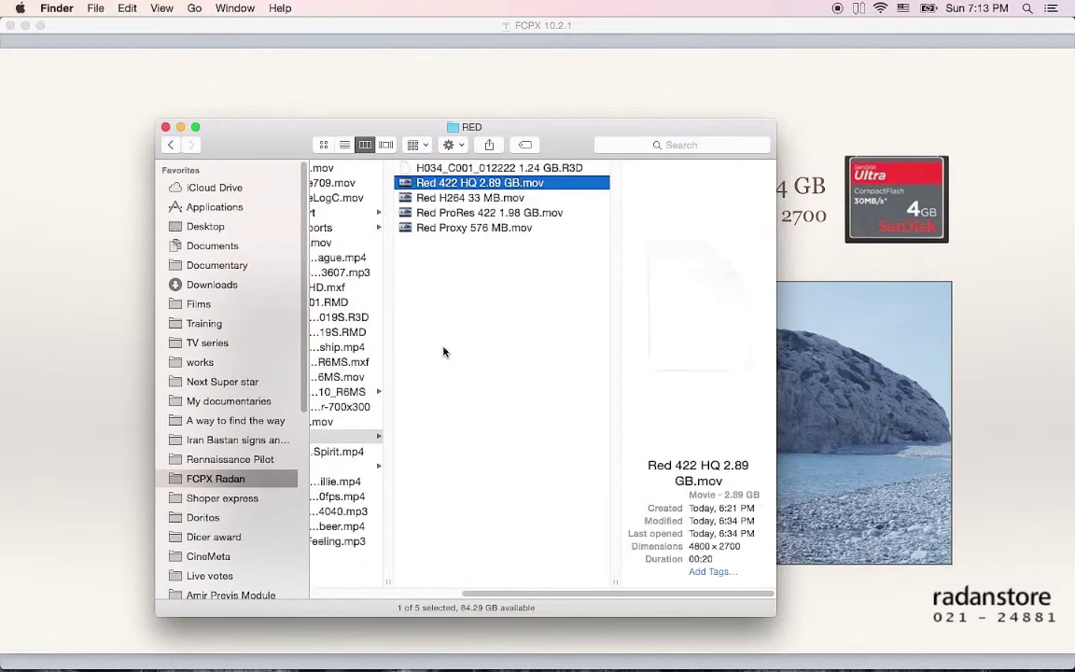
{"action": "key", "text": "Down"}
{"action": "key", "text": "Down"}
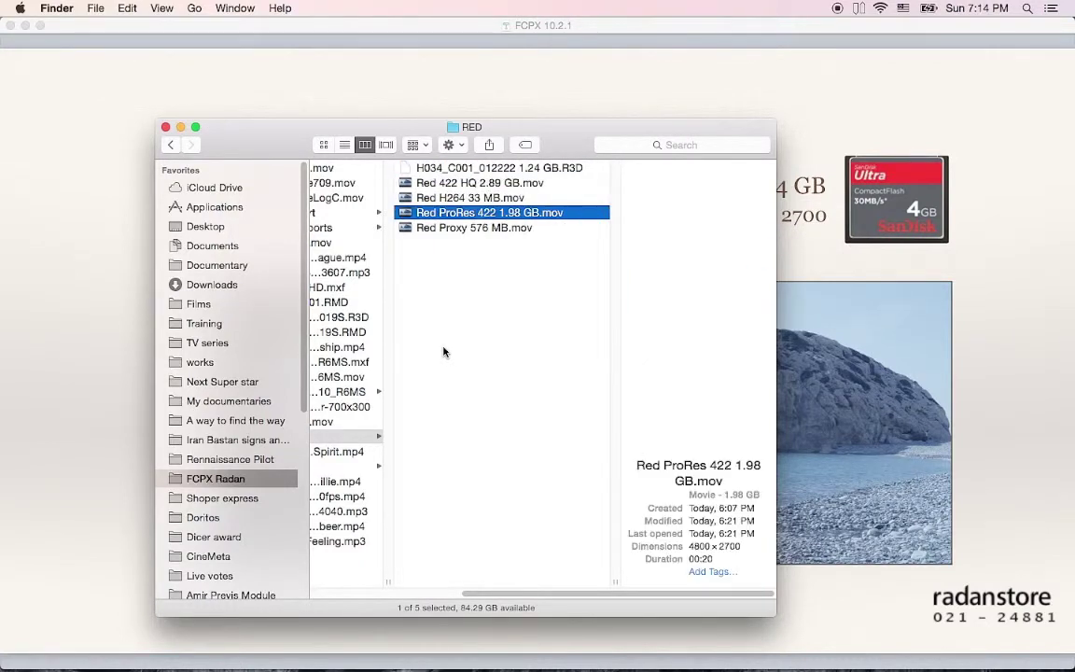
{"action": "key", "text": "Up"}
{"action": "key", "text": "Up"}
{"action": "key", "text": "Up"}
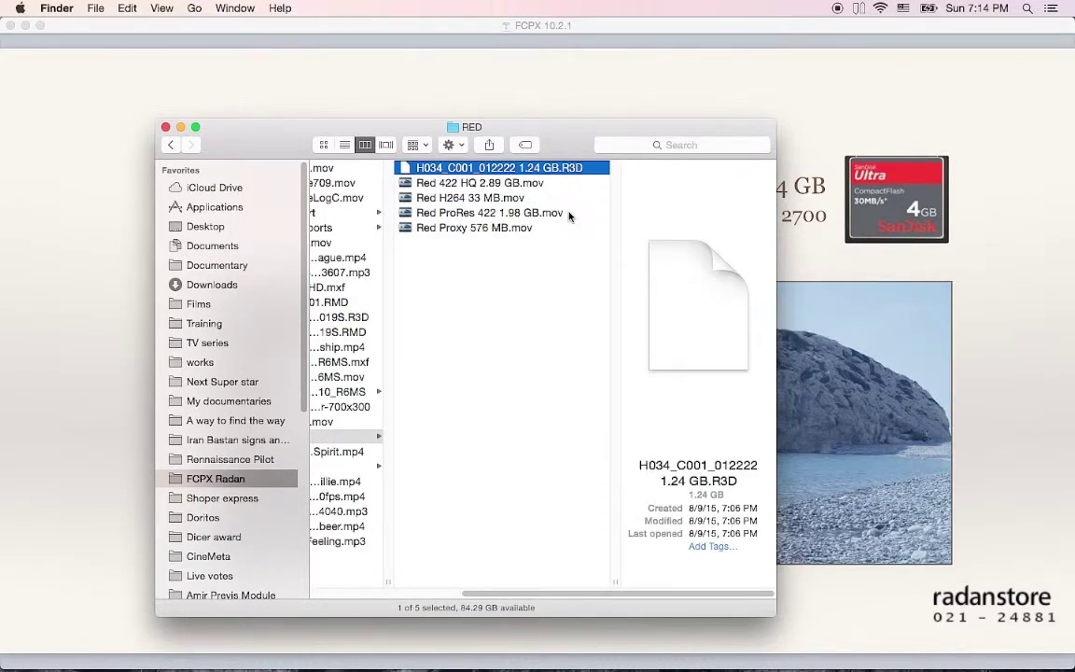
{"action": "key", "text": "super+Tab"}
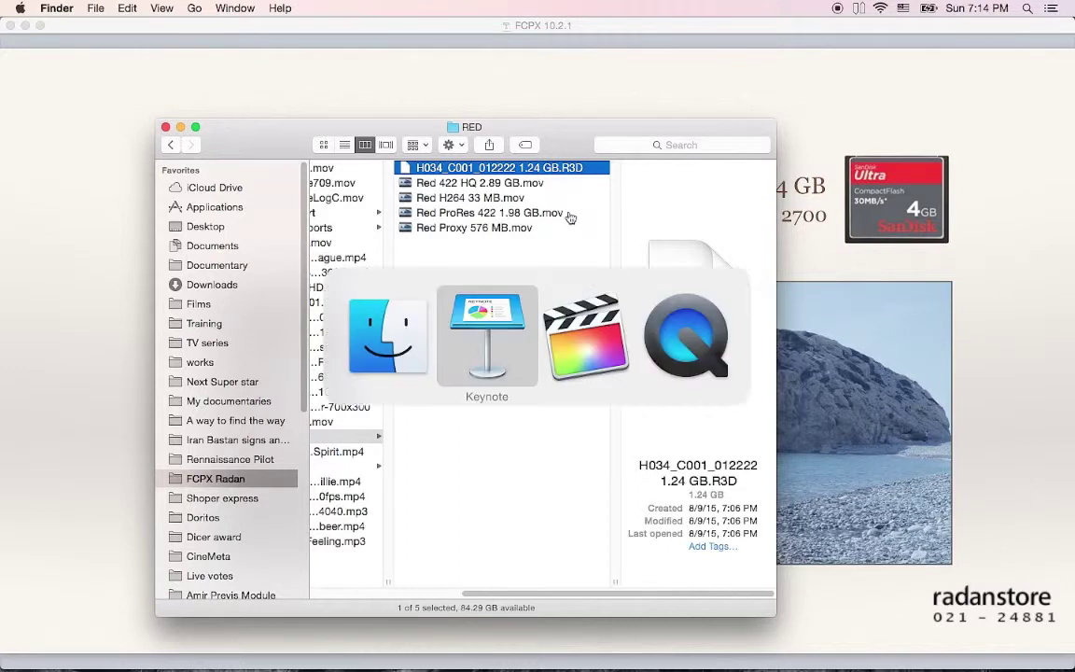
{"action": "key", "text": "Tab"}
{"action": "key", "text": "Tab"}
{"action": "key", "text": "Tab"}
- Back in Keynote, step from the ProRes 422 build to the 2.89 GB ProRes 422 HQ build
{"action": "key", "text": "super+Tab"}
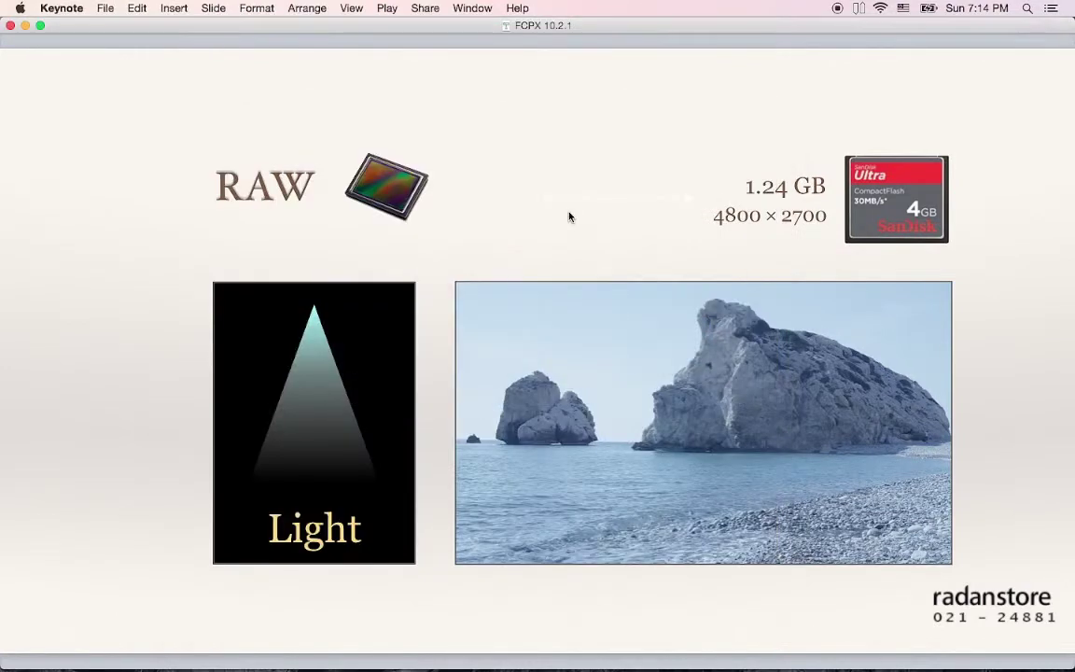
{"action": "key", "text": "Right"}
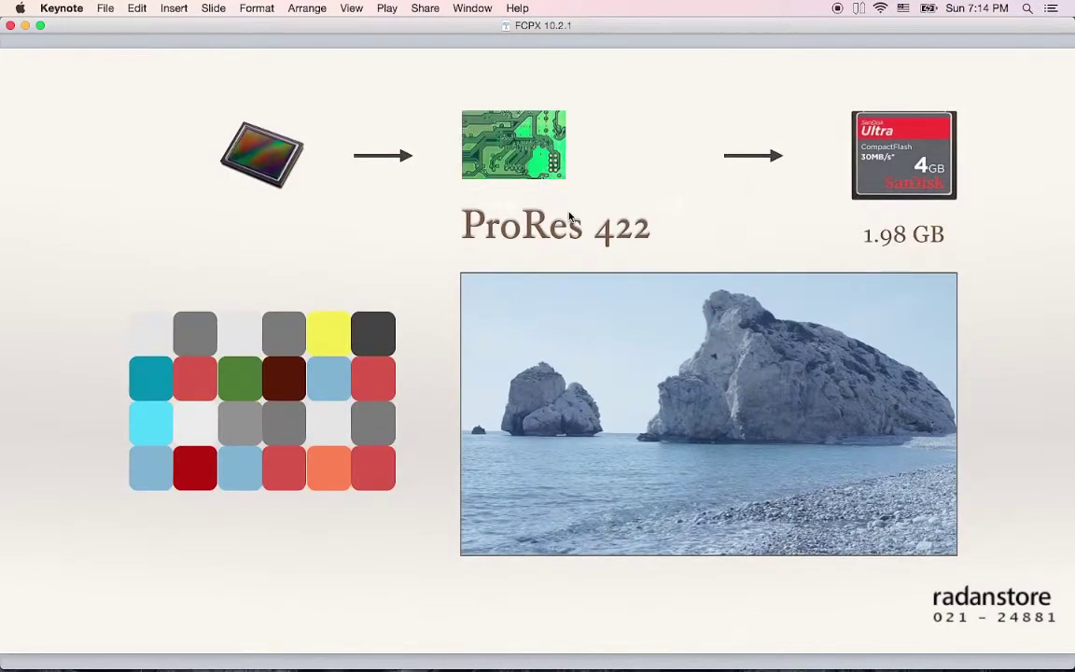
{"action": "key", "text": "Right"}
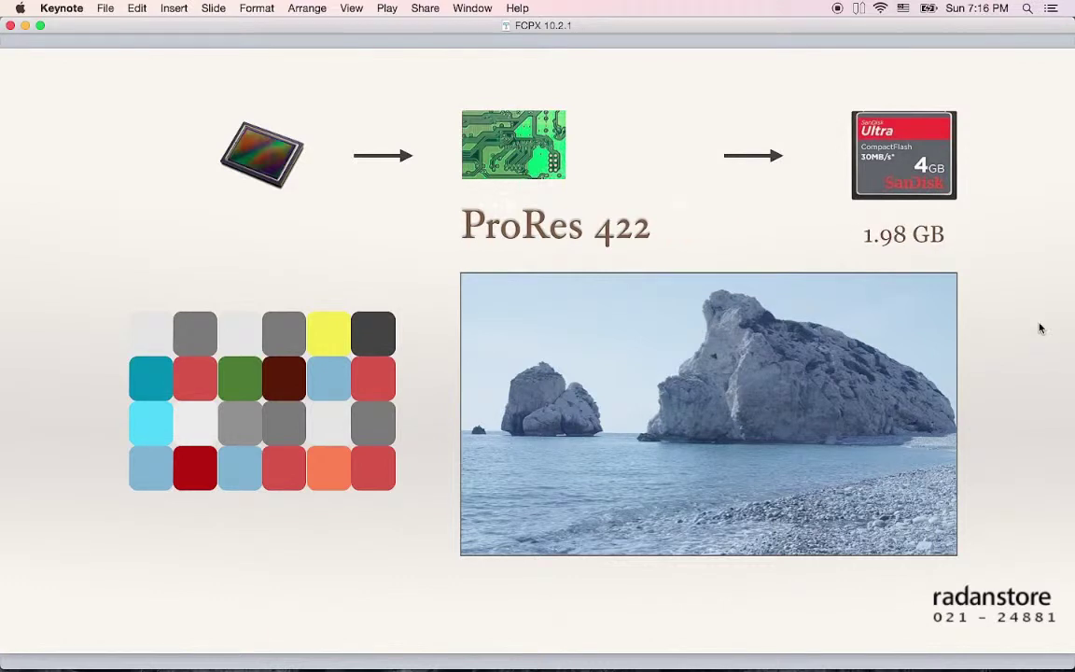
- Advance to the '4:4:4 vs 4:2:2' slide comparing two cameras' colour-sampling tile grids
{"action": "key", "text": "Right"}
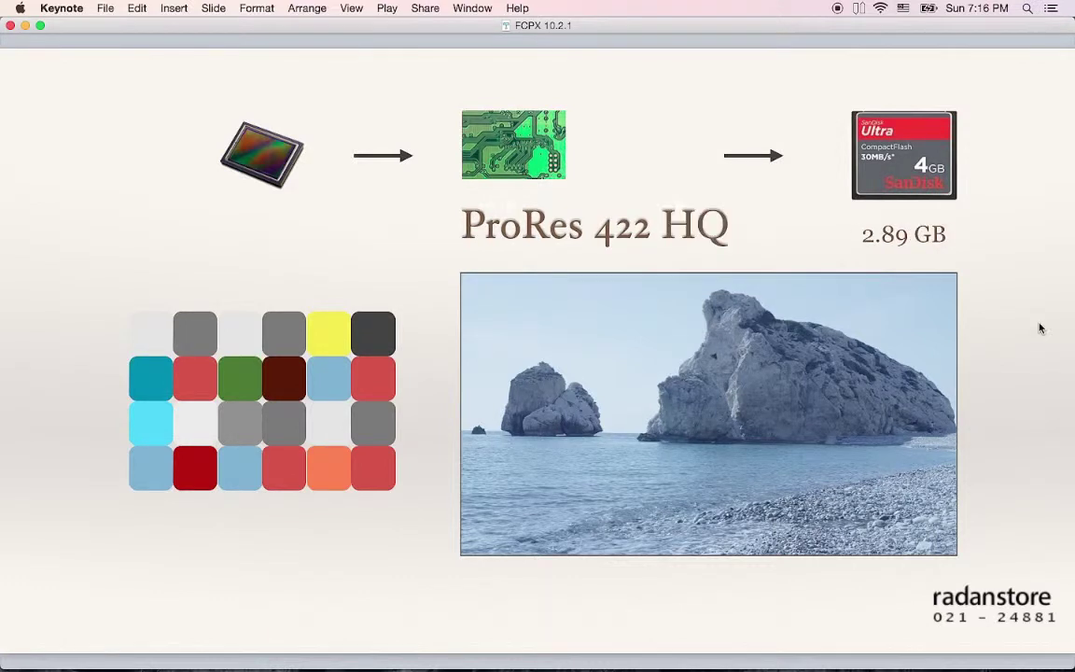
{"action": "key", "text": "Right"}
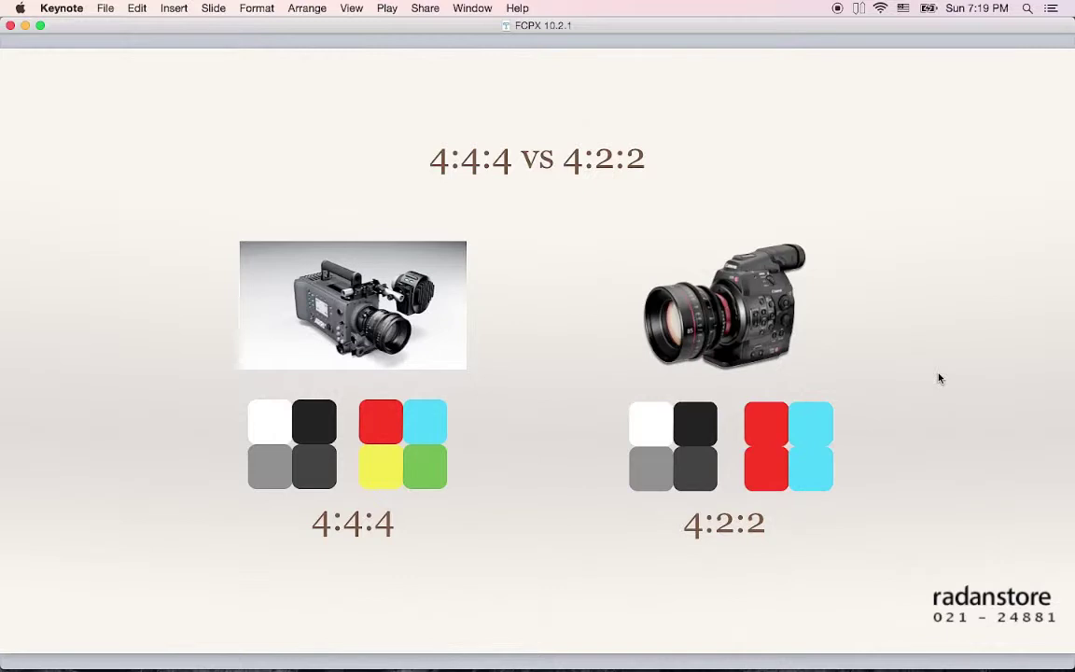
- Bring up the ProRes 422 HQ slide listing 2.89 GB beside the colour-tile grid and seaside photo
{"action": "left_click", "coordinate": [940, 378]}
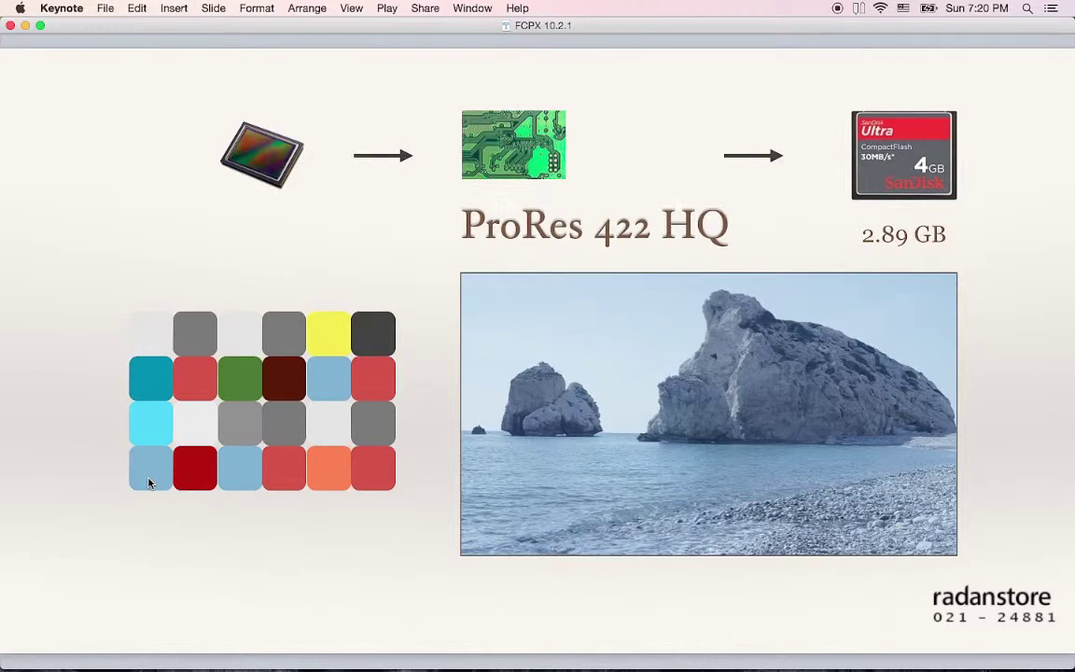
- Step through the ProRes 422 build to the H.264 (33 MB) build, then switch to Final Cut Pro
{"action": "key", "text": "Right"}
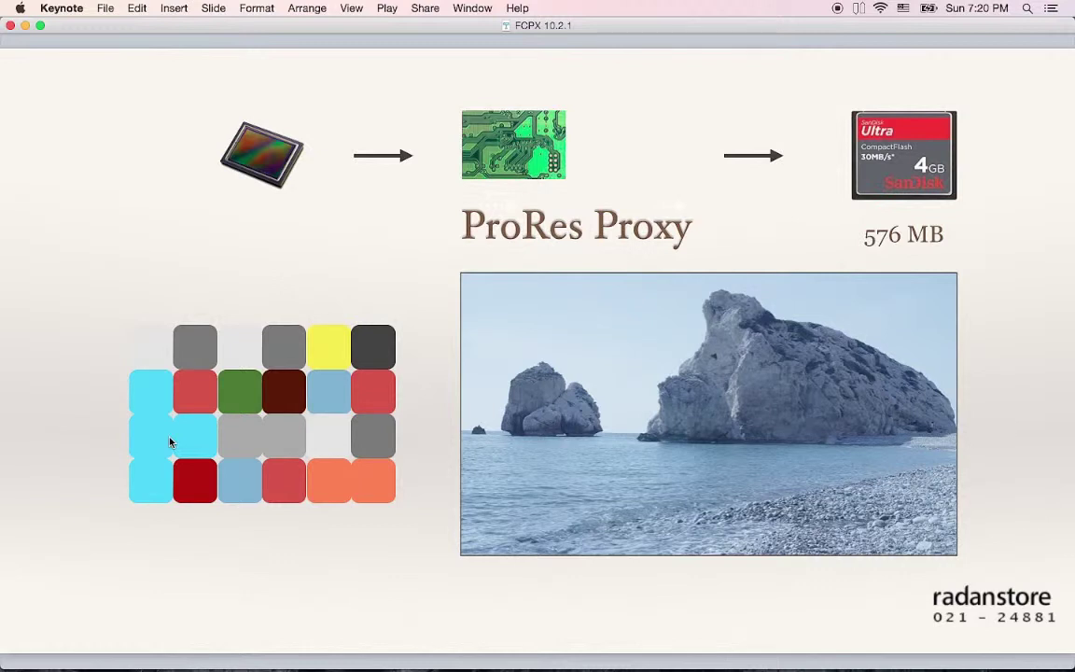
{"action": "key", "text": "Right"}
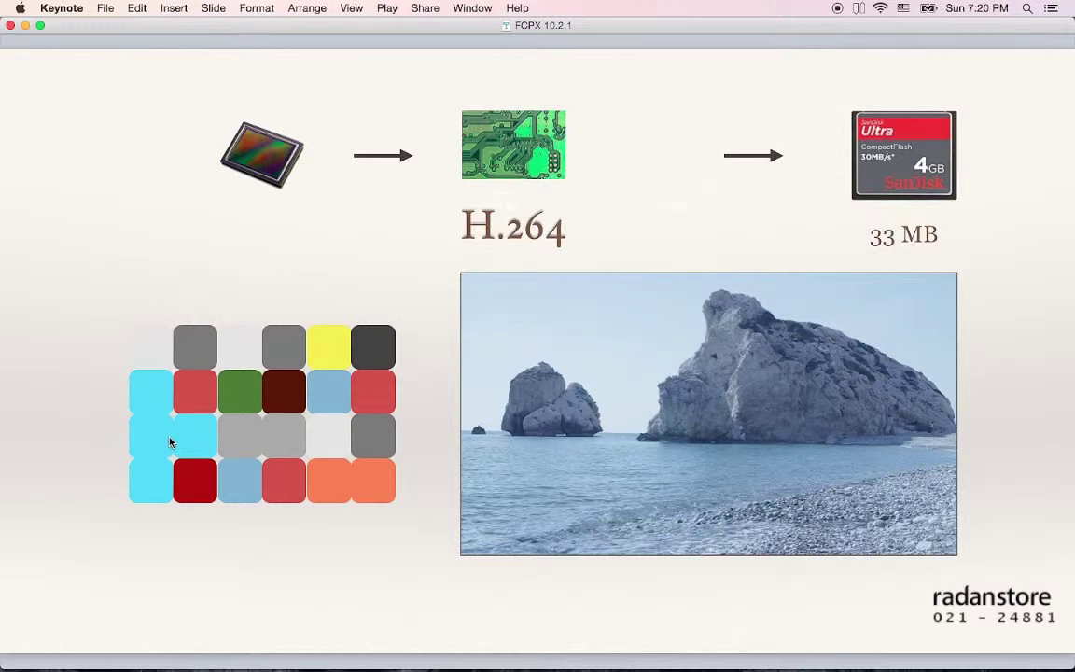
{"action": "key", "text": "super+Tab"}
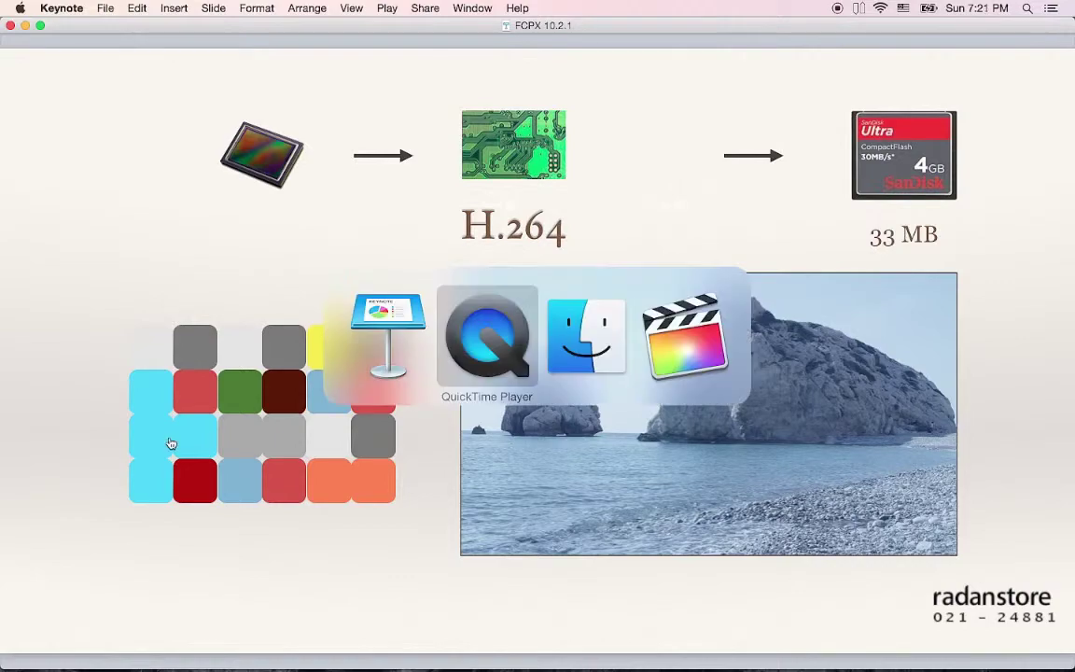
{"action": "key", "text": "super+Tab"}
{"action": "key", "text": "super+Tab"}
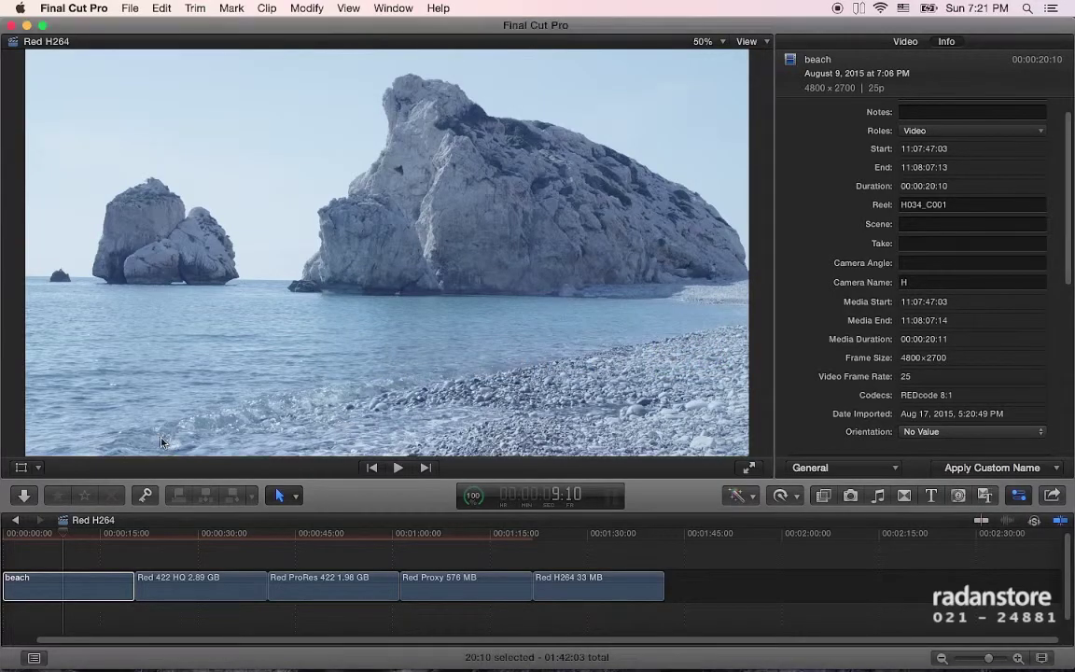
- Scrub the playhead from the beach clip through the 422 HQ, ProRes 422, Proxy and H264 clips
{"action": "left_click", "coordinate": [94, 538]}
{"action": "left_click_drag", "start_coordinate": [103, 536], "coordinate": [214, 544]}
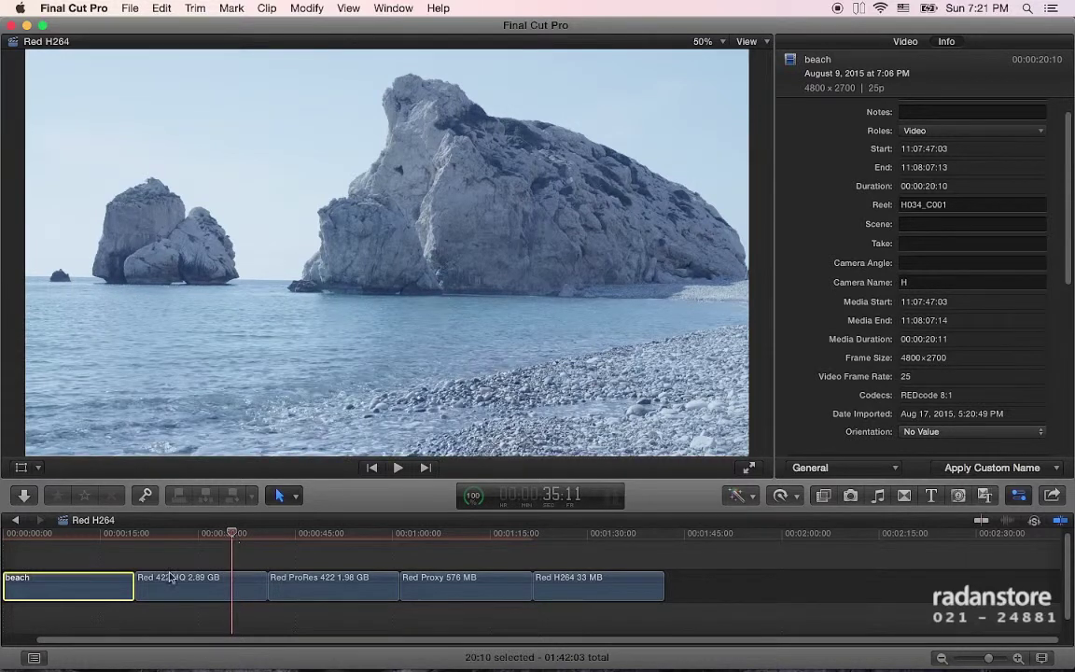
{"action": "left_click", "coordinate": [359, 540]}
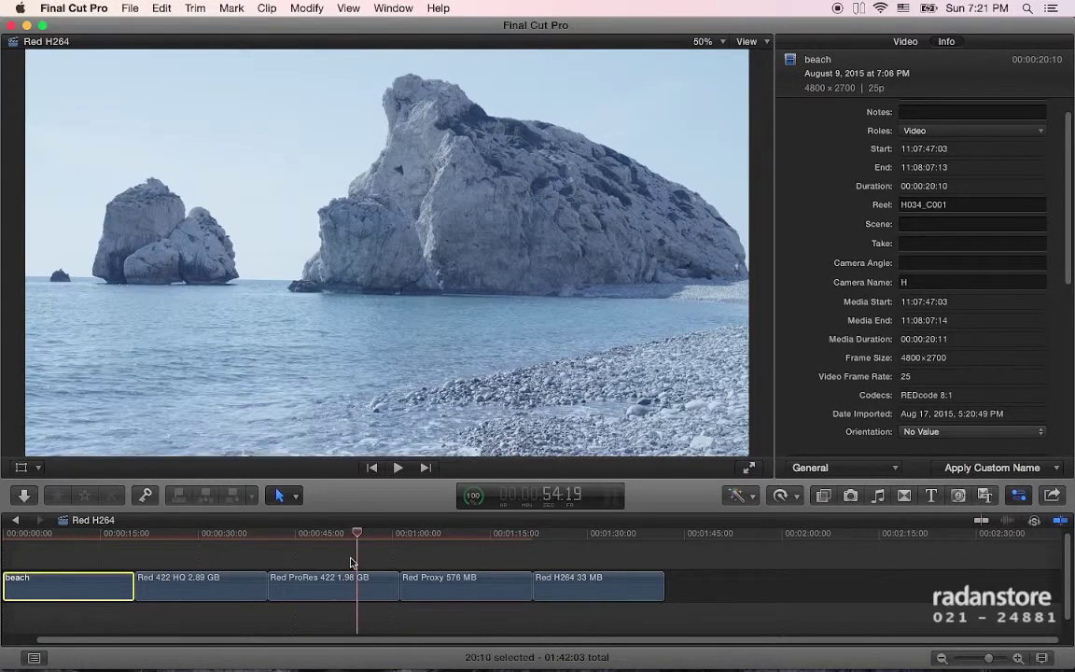
{"action": "left_click", "coordinate": [374, 539]}
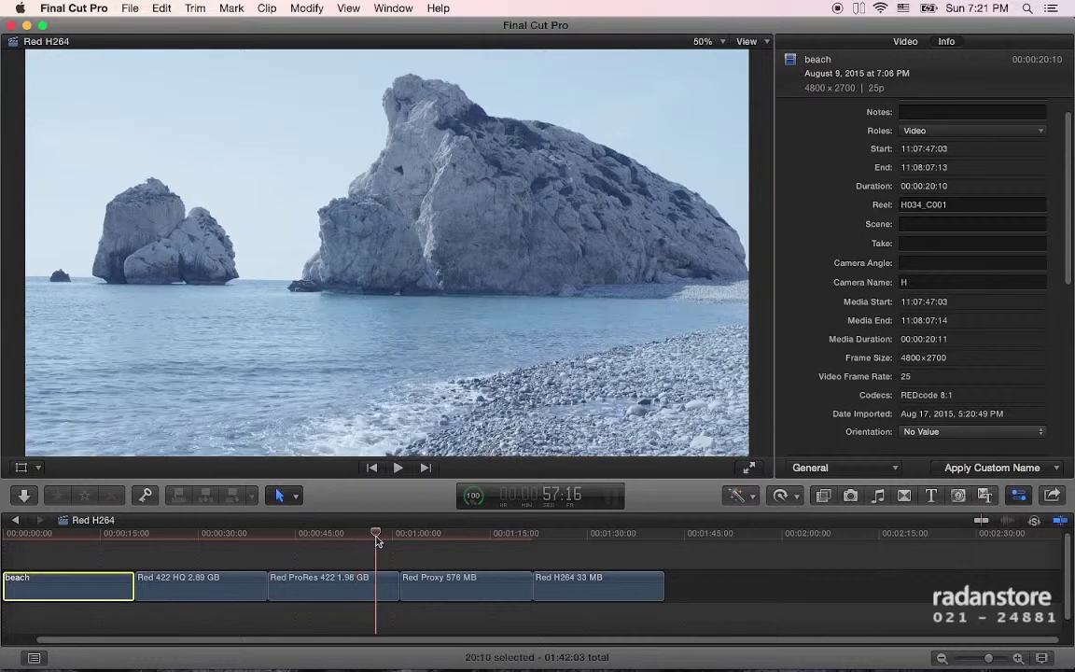
{"action": "left_click", "coordinate": [509, 539]}
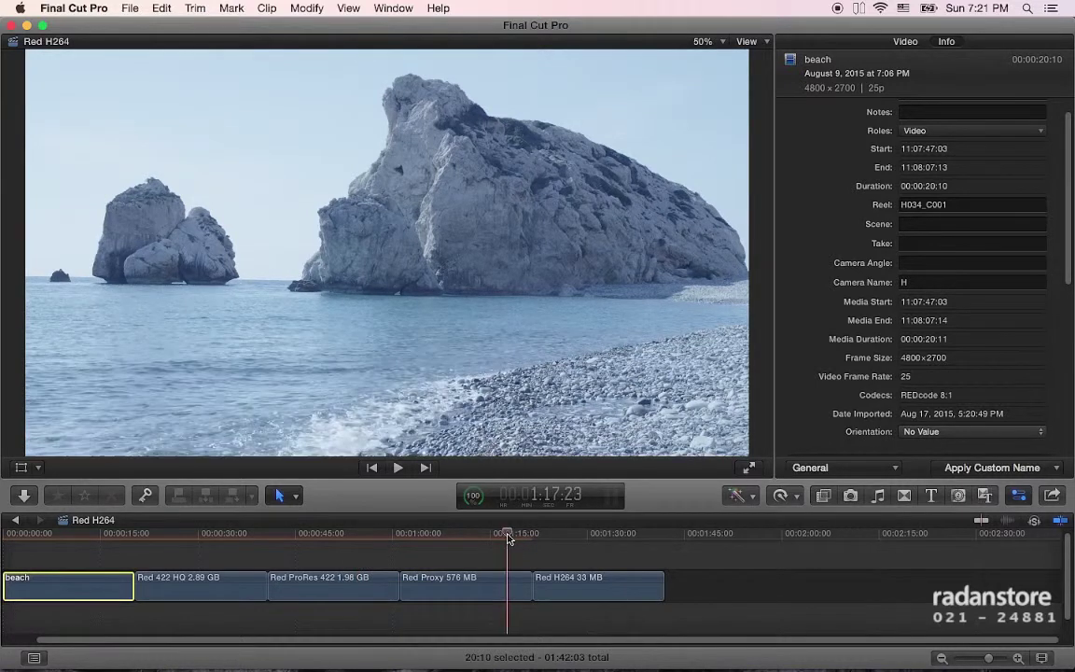
{"action": "left_click", "coordinate": [632, 542]}
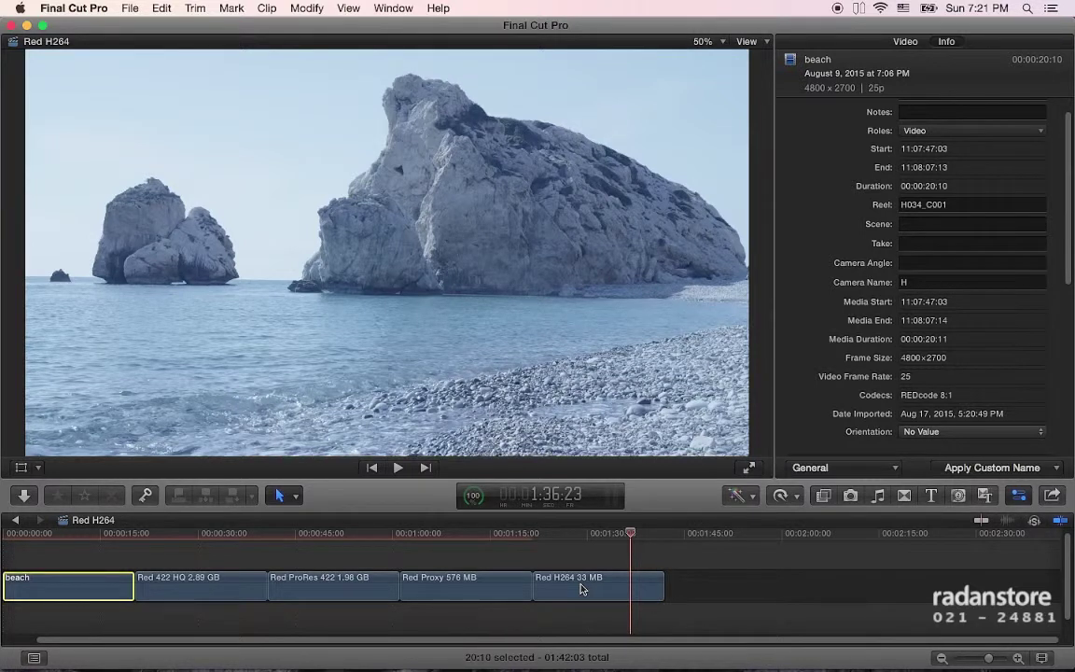
- Return the playhead to 11:07 in the beach clip
{"action": "left_click", "coordinate": [109, 536]}
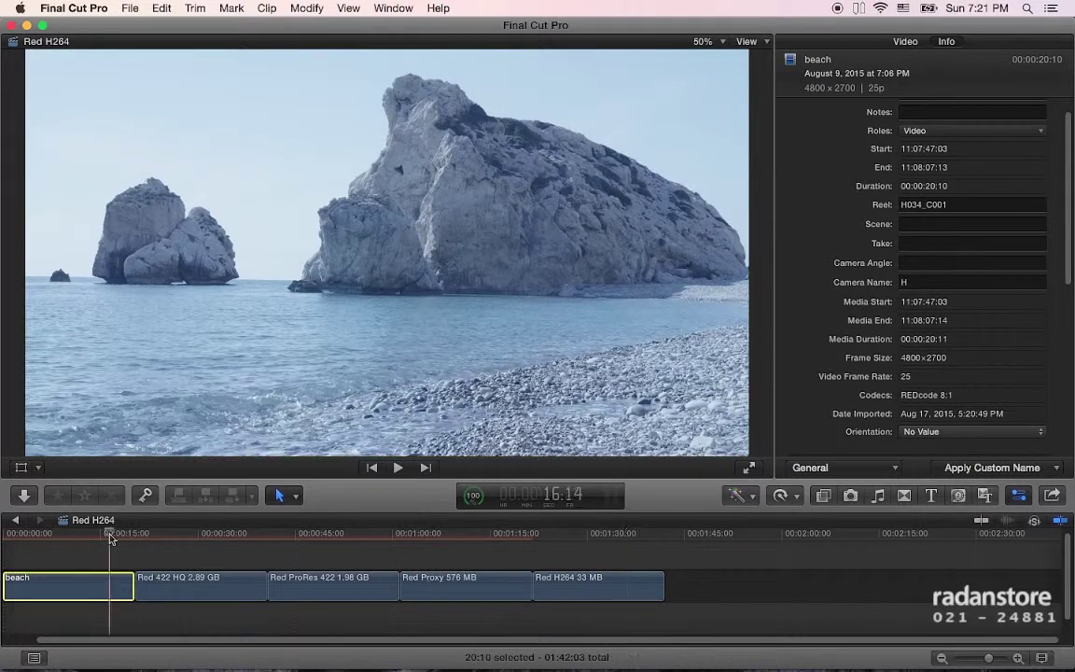
{"action": "left_click", "coordinate": [83, 536]}
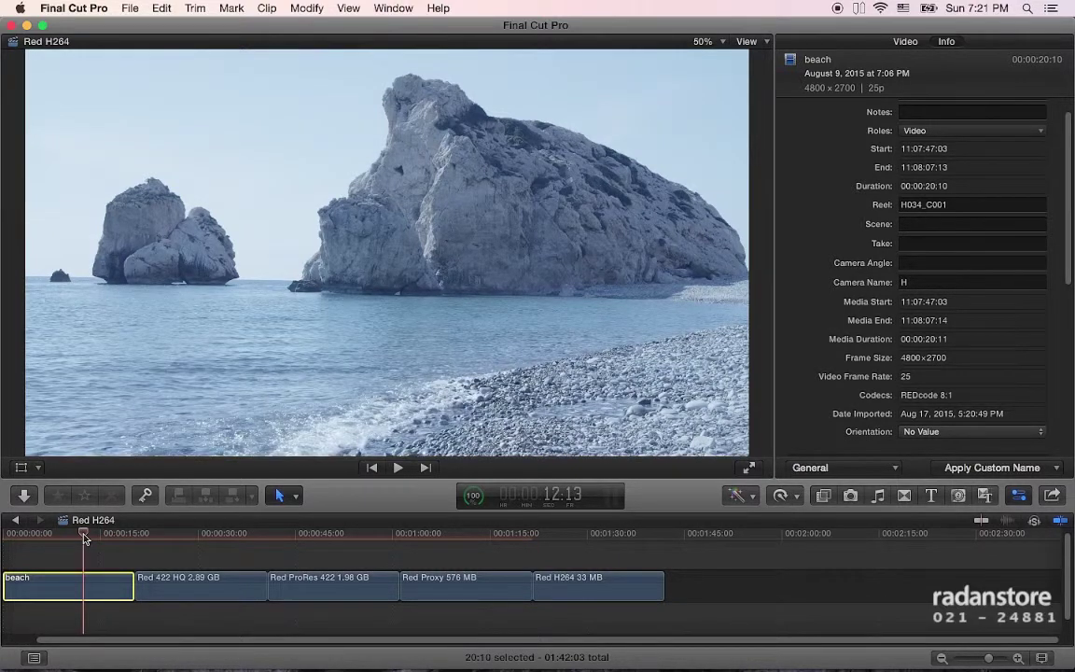
{"action": "left_click_drag", "start_coordinate": [83, 537], "coordinate": [75, 537]}
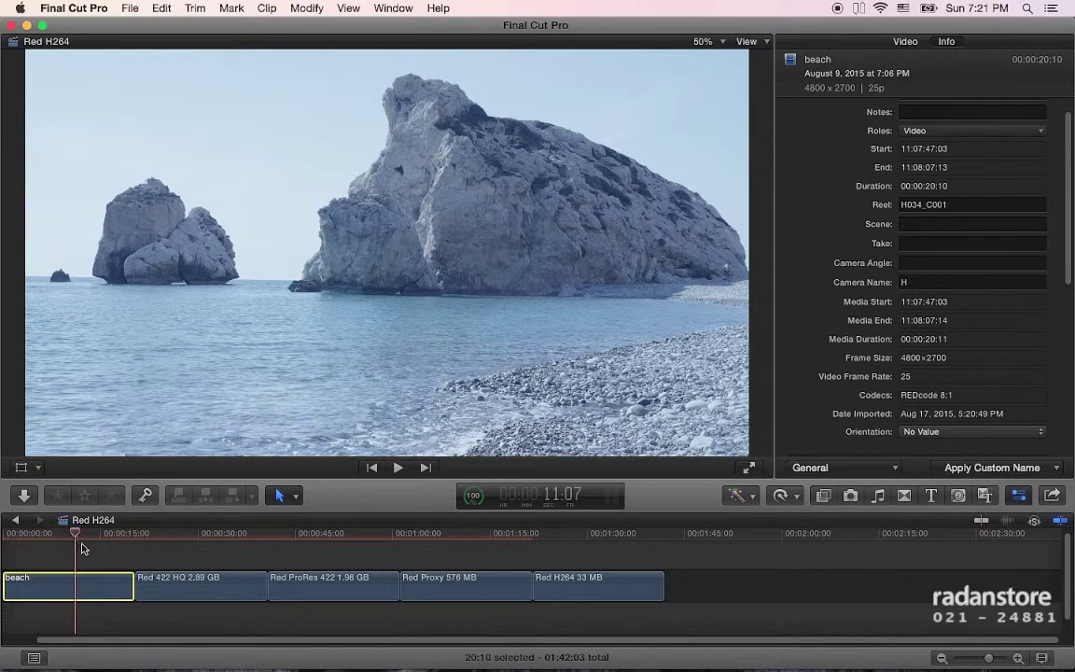
- Open the beach clip's RED RAW Settings, set Kelvin to 5600 and apply it
{"action": "scroll", "coordinate": [931, 425], "scroll_direction": "down", "scroll_amount": 5}
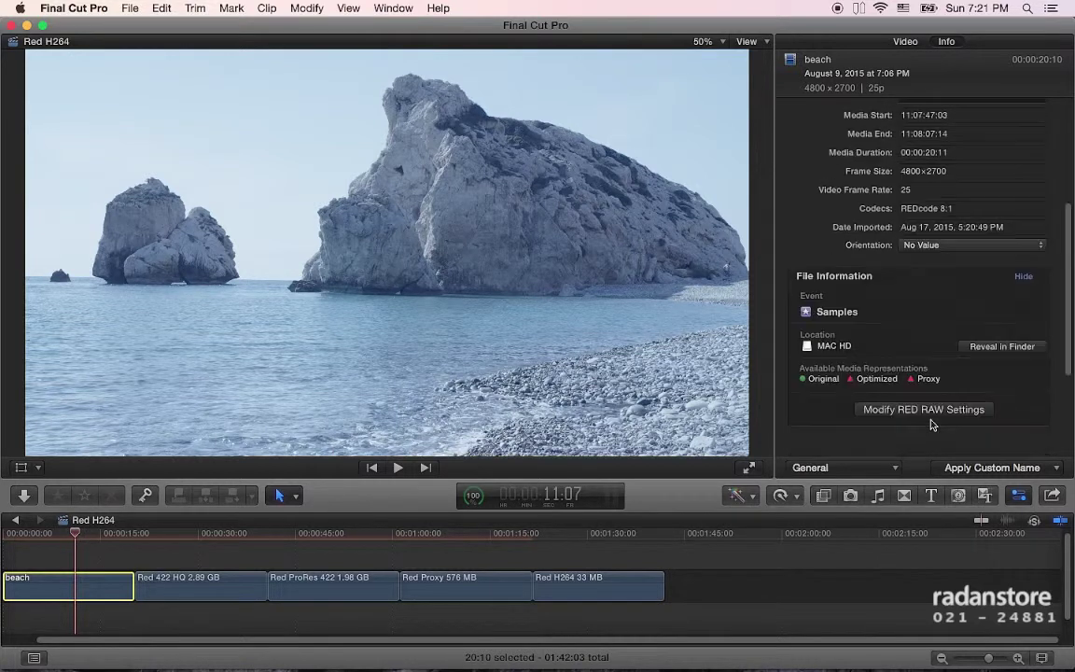
{"action": "scroll", "coordinate": [931, 420], "scroll_direction": "down", "scroll_amount": 2}
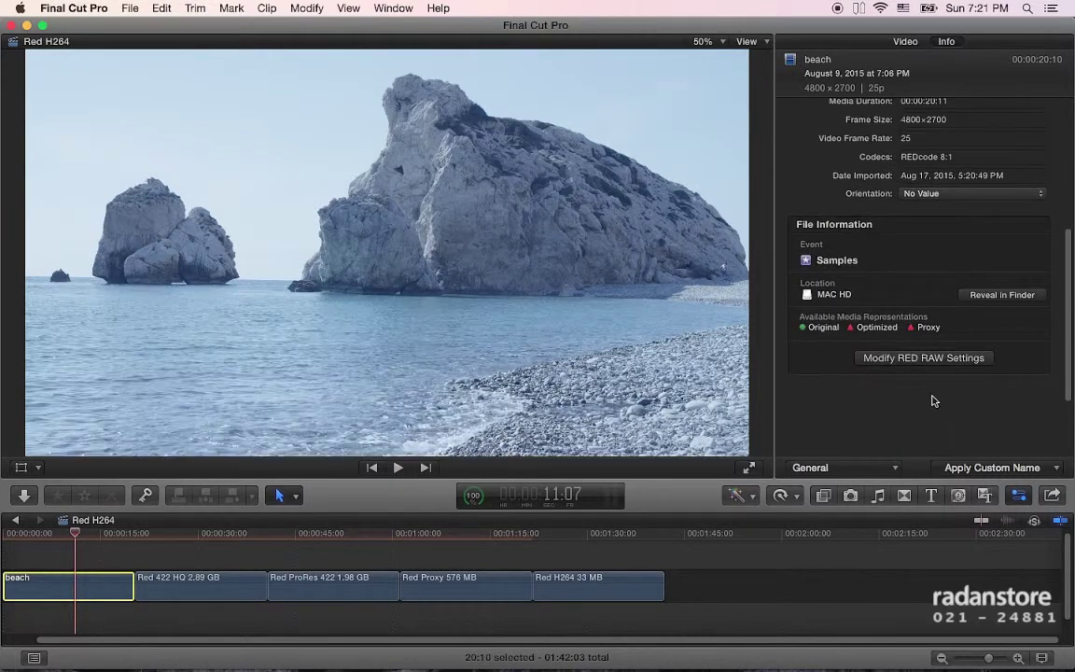
{"action": "left_click", "coordinate": [937, 360]}
{"action": "mouse_move", "coordinate": [803, 137]}
{"action": "left_mouse_down"}
{"action": "mouse_move", "coordinate": [815, 156]}
{"action": "mouse_move", "coordinate": [746, 136]}
{"action": "left_mouse_up"}
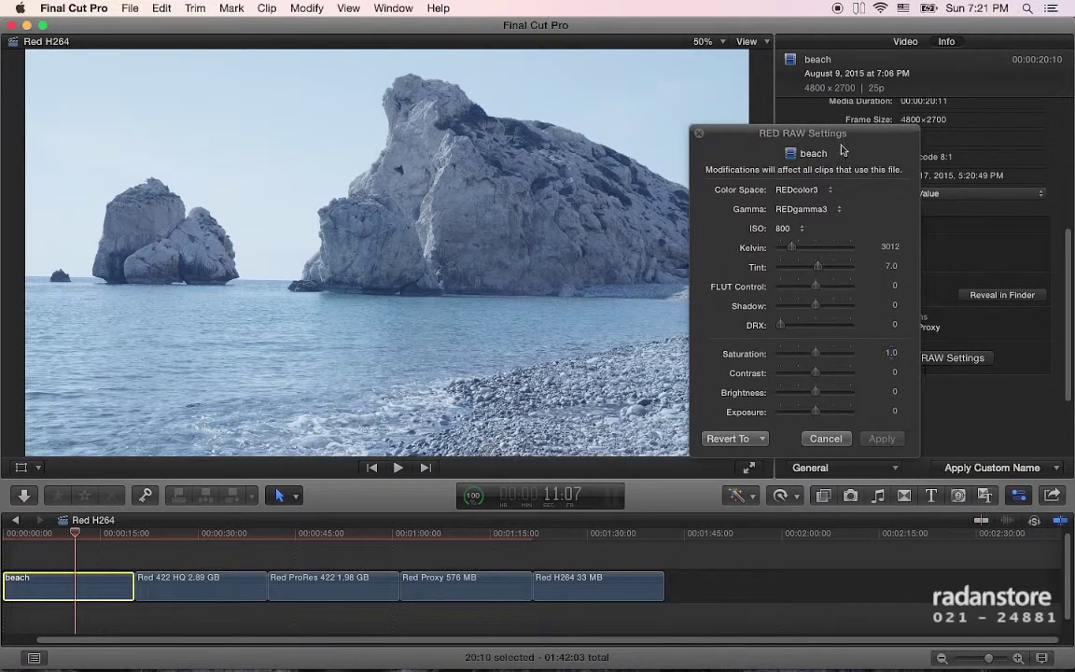
{"action": "left_click_drag", "start_coordinate": [841, 149], "coordinate": [934, 130]}
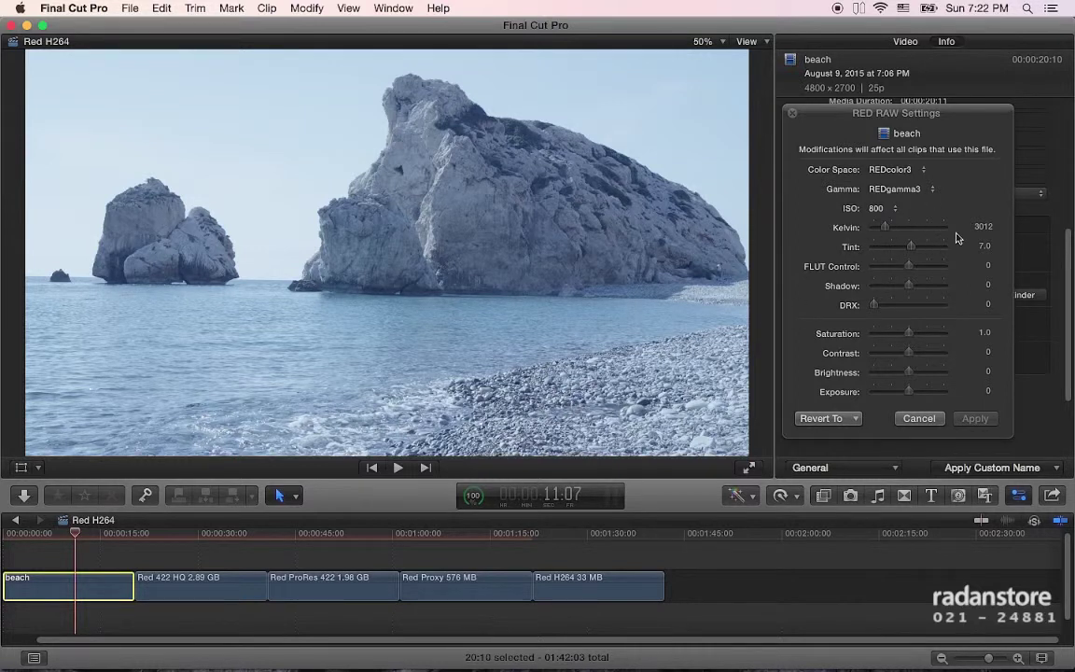
{"action": "left_click", "coordinate": [982, 228]}
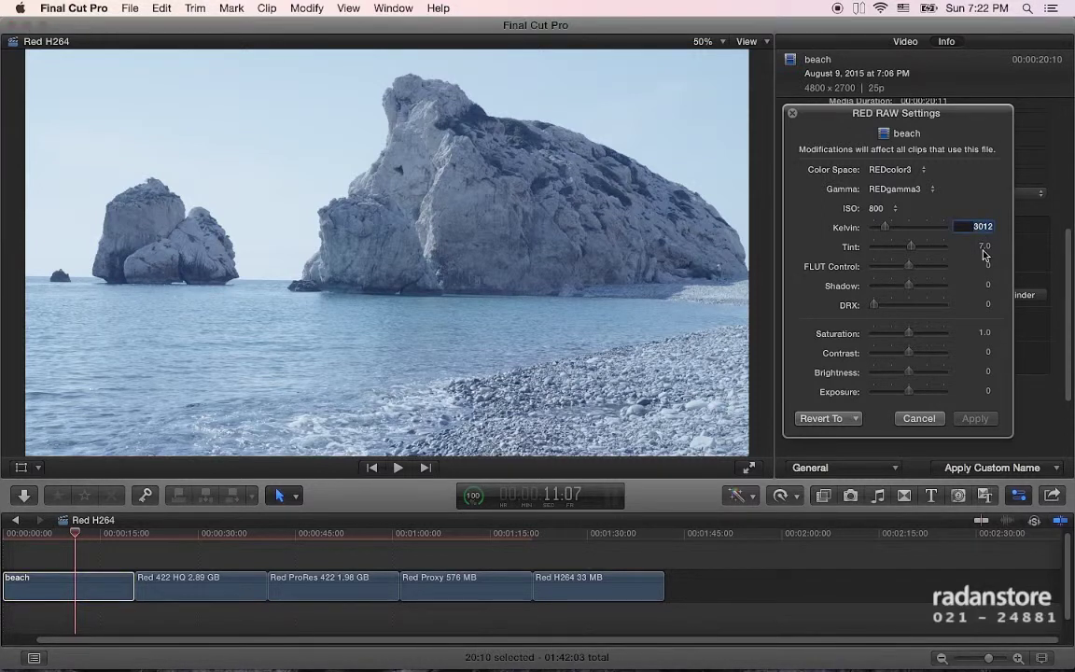
{"action": "type", "text": "5600"}
{"action": "key", "text": "Return"}
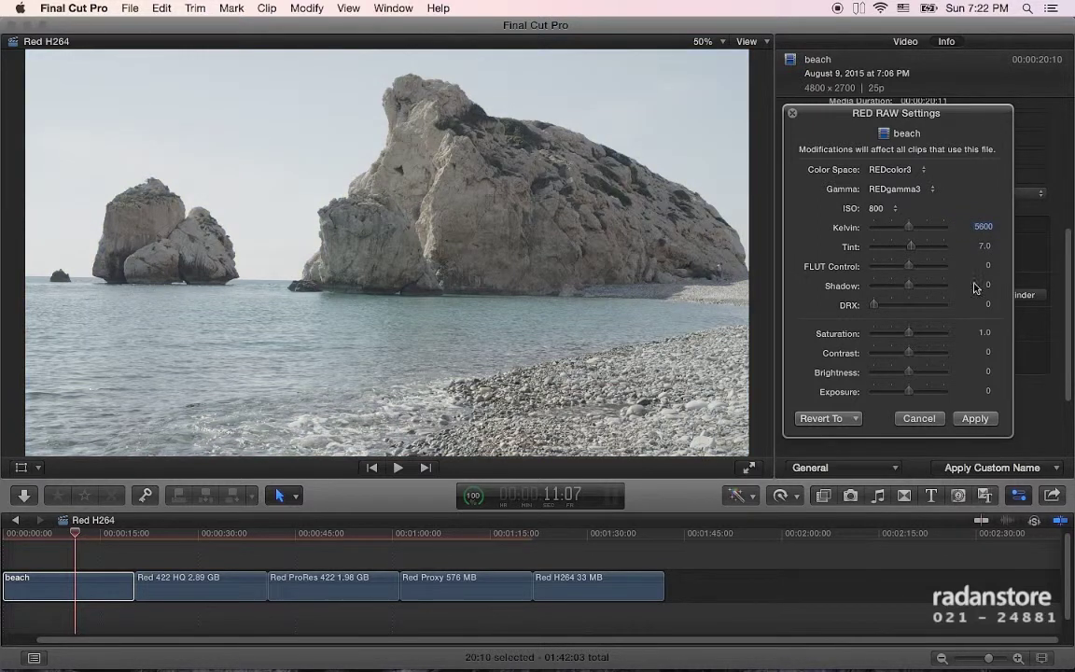
{"action": "left_click", "coordinate": [975, 421]}
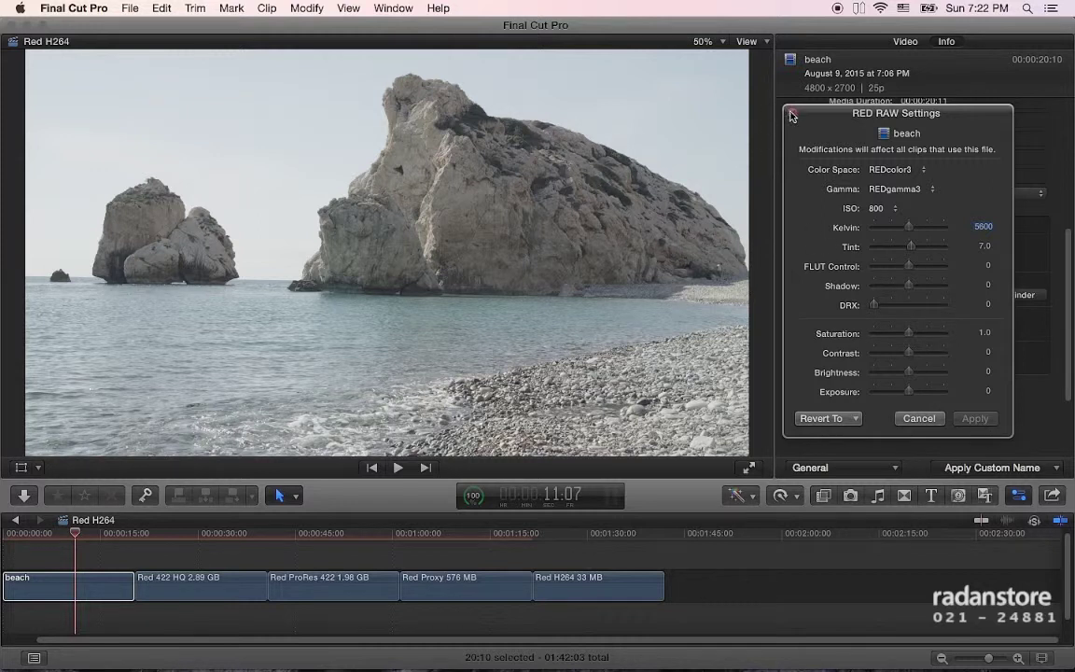
- Try ISO 2000 and a lower ISO on the beach clip, then restore ISO 800
{"action": "left_click", "coordinate": [894, 210]}
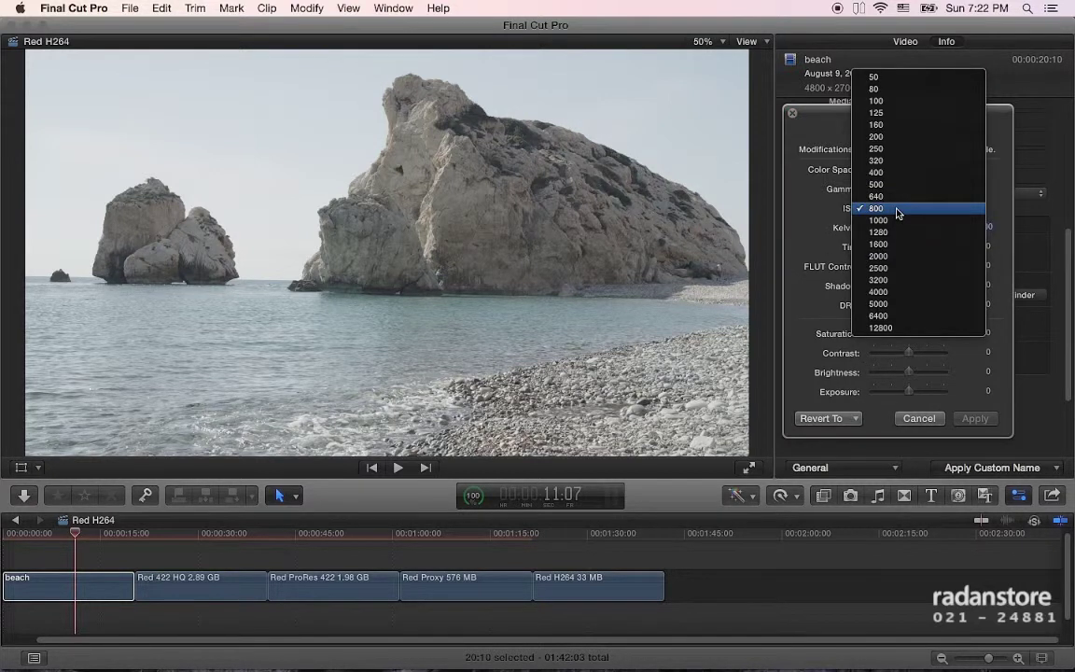
{"action": "left_click", "coordinate": [887, 256]}
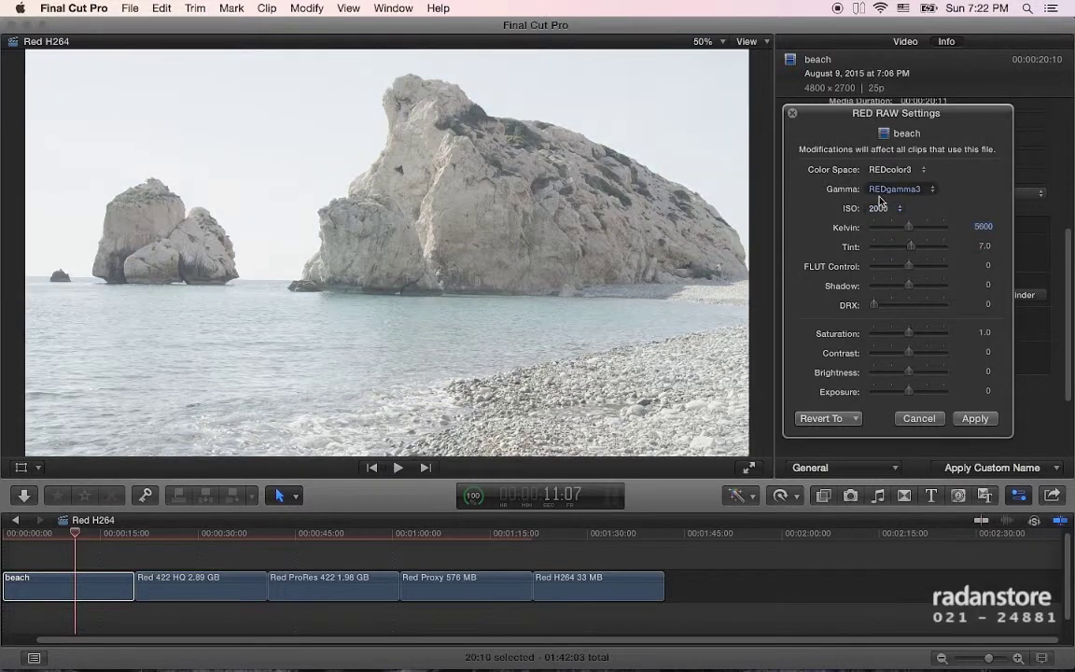
{"action": "left_click", "coordinate": [882, 207]}
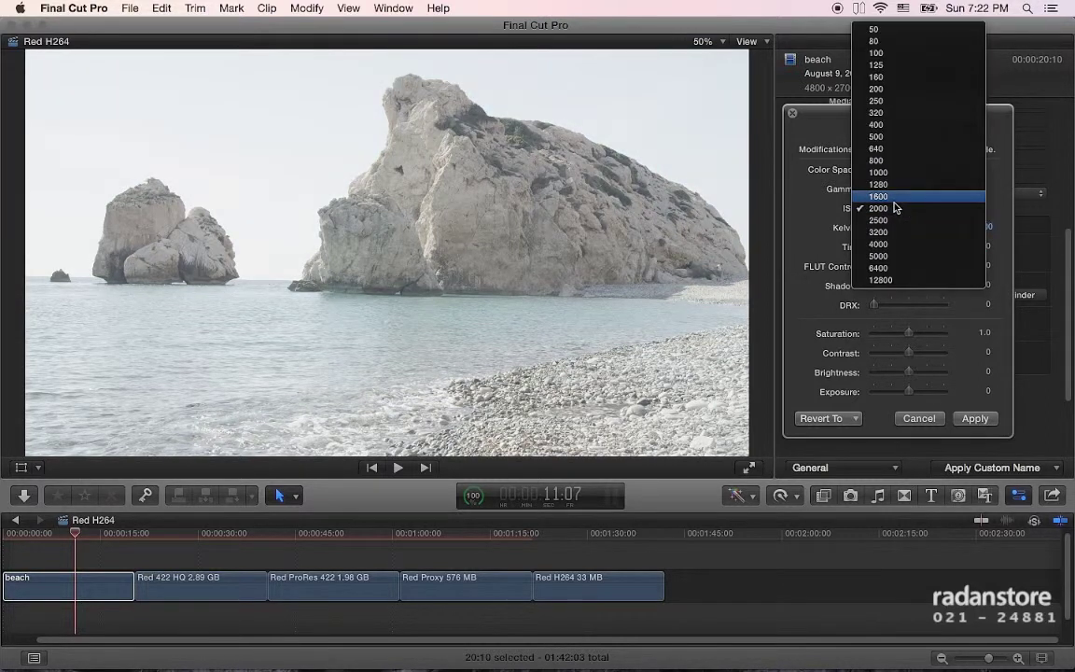
{"action": "left_click", "coordinate": [893, 131]}
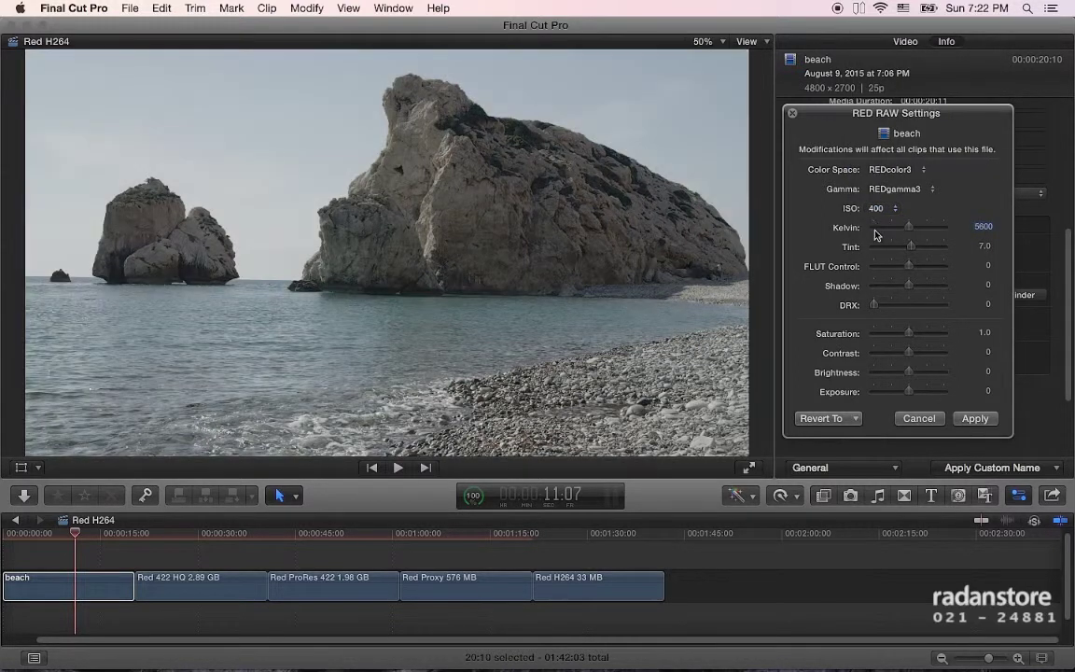
{"action": "left_click", "coordinate": [895, 208]}
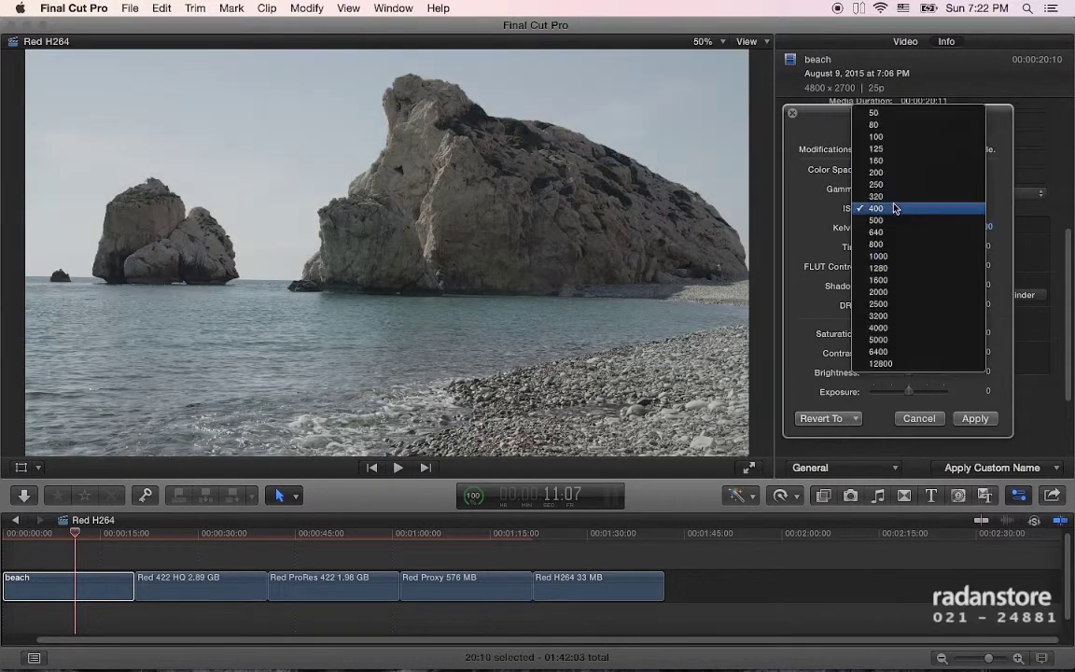
{"action": "left_click", "coordinate": [894, 244]}
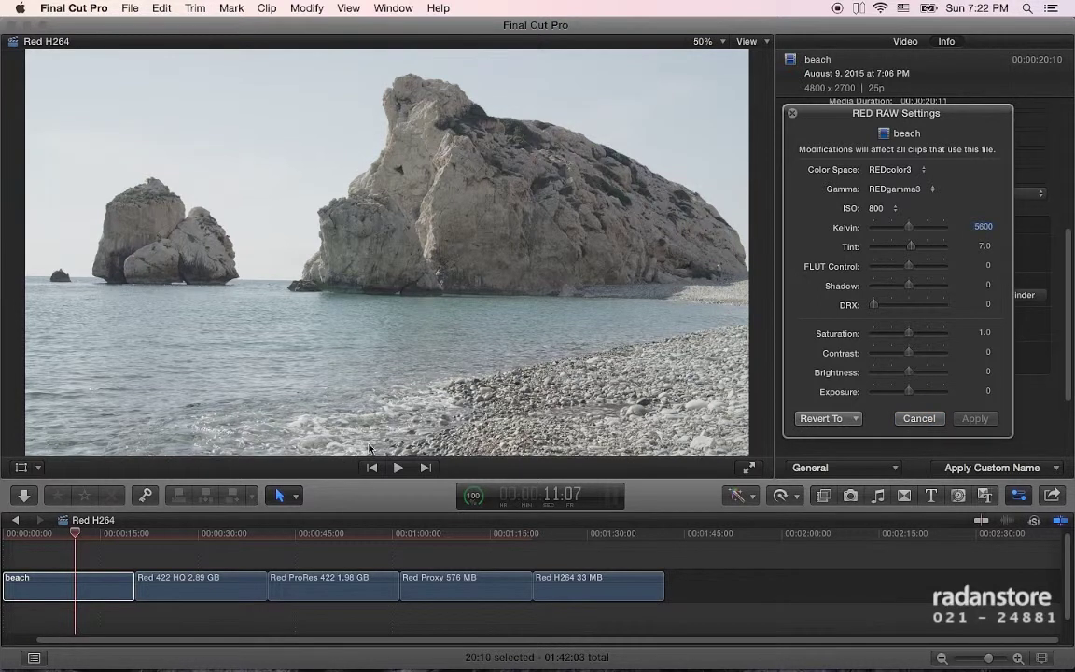
- Cancel the RED RAW Settings dialog without applying any changes
{"action": "left_click", "coordinate": [898, 418]}
{"action": "left_click_drag", "start_coordinate": [898, 418], "coordinate": [767, 154]}
{"action": "left_click", "coordinate": [789, 117]}
- Select the Red 422 HQ clip, open its Color Board and show the Vectorscope
{"action": "left_click", "coordinate": [172, 533]}
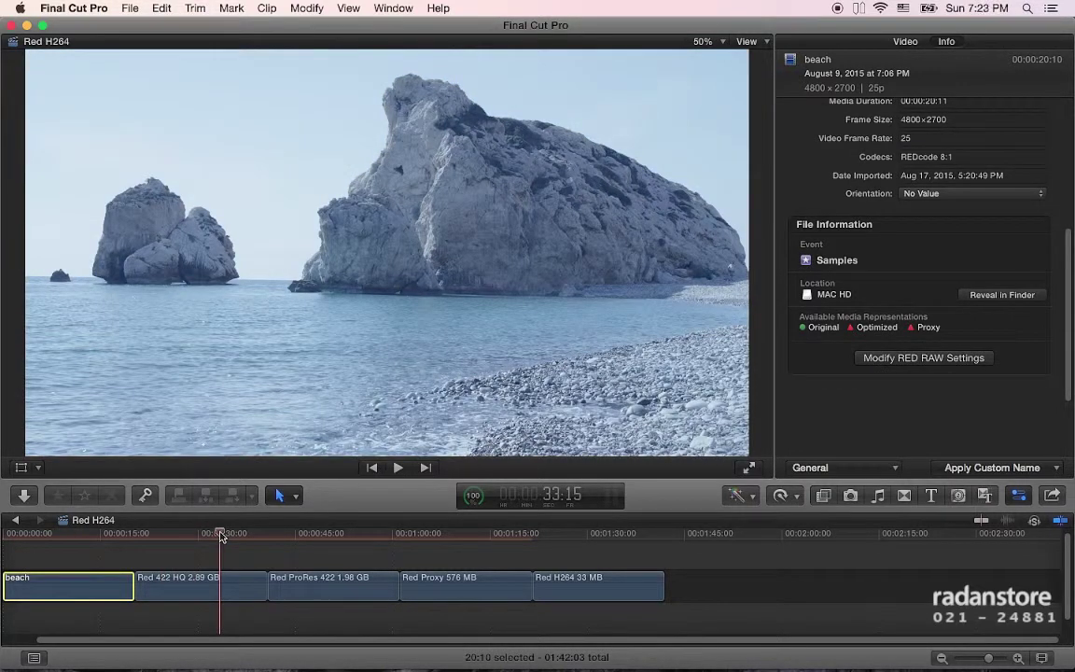
{"action": "left_click_drag", "start_coordinate": [196, 539], "coordinate": [231, 536]}
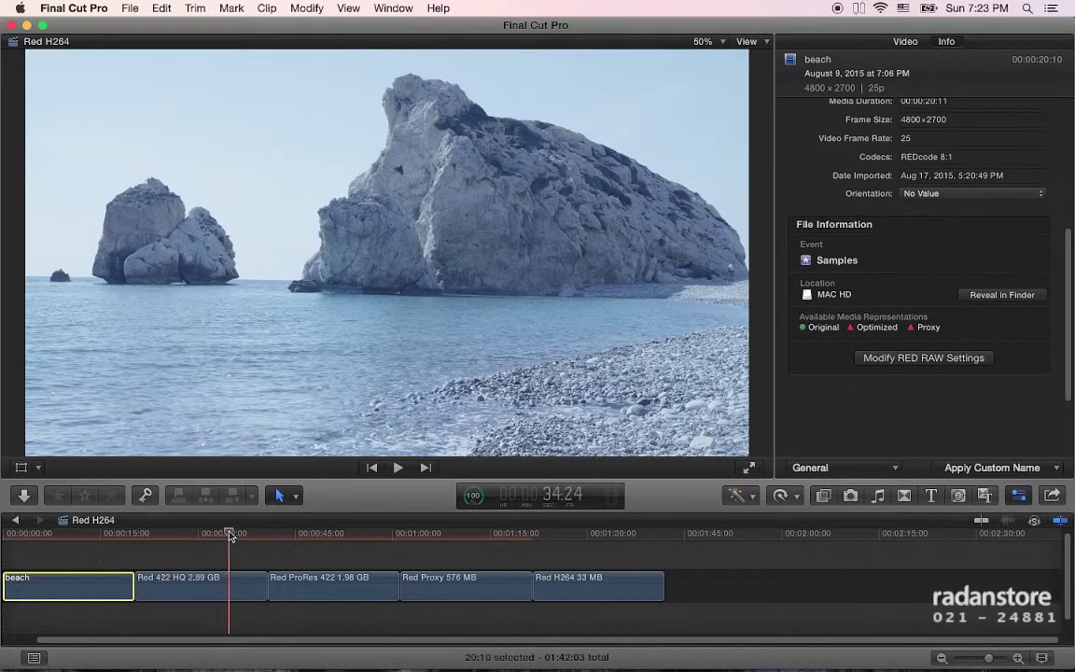
{"action": "left_click", "coordinate": [224, 589]}
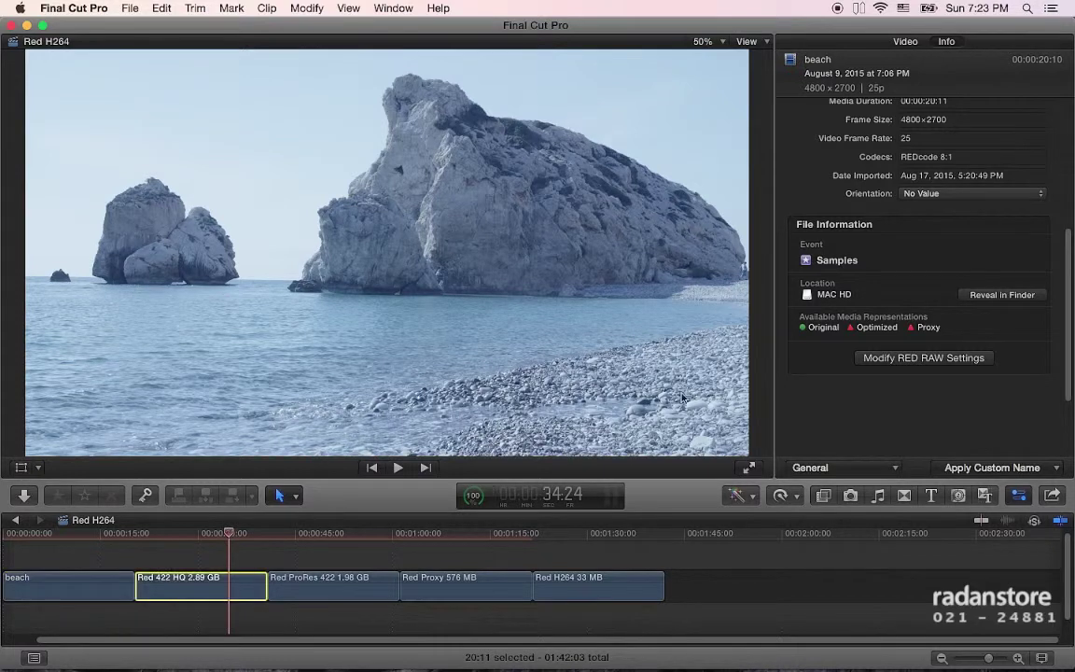
{"action": "key", "text": "ctrl+super+4"}
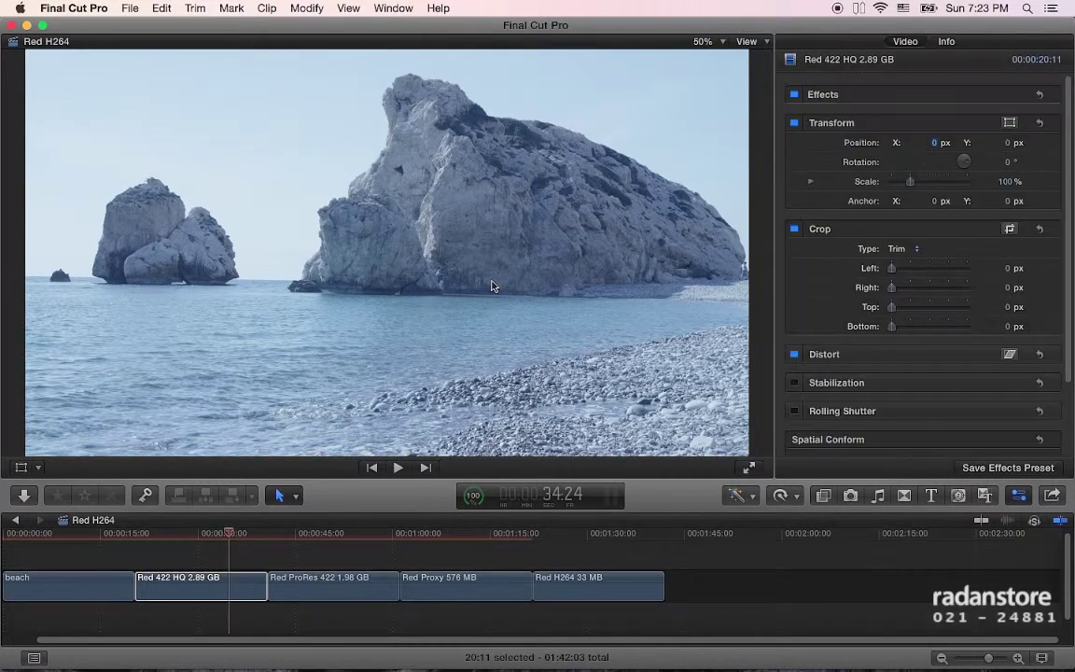
{"action": "key", "text": "super+6"}
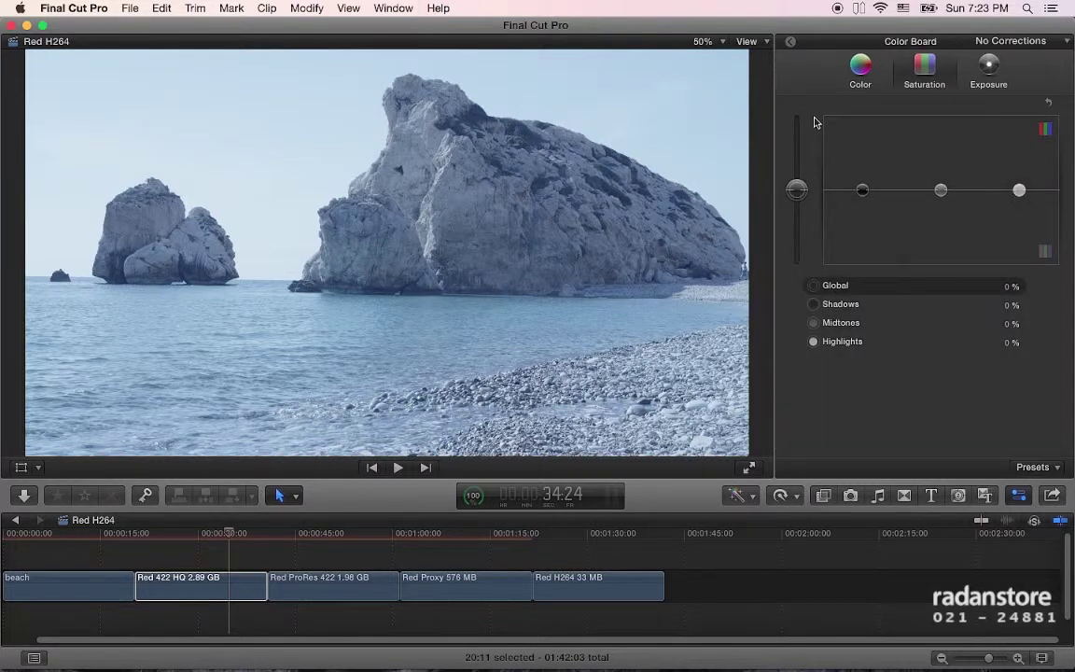
{"action": "key", "text": "super+7"}
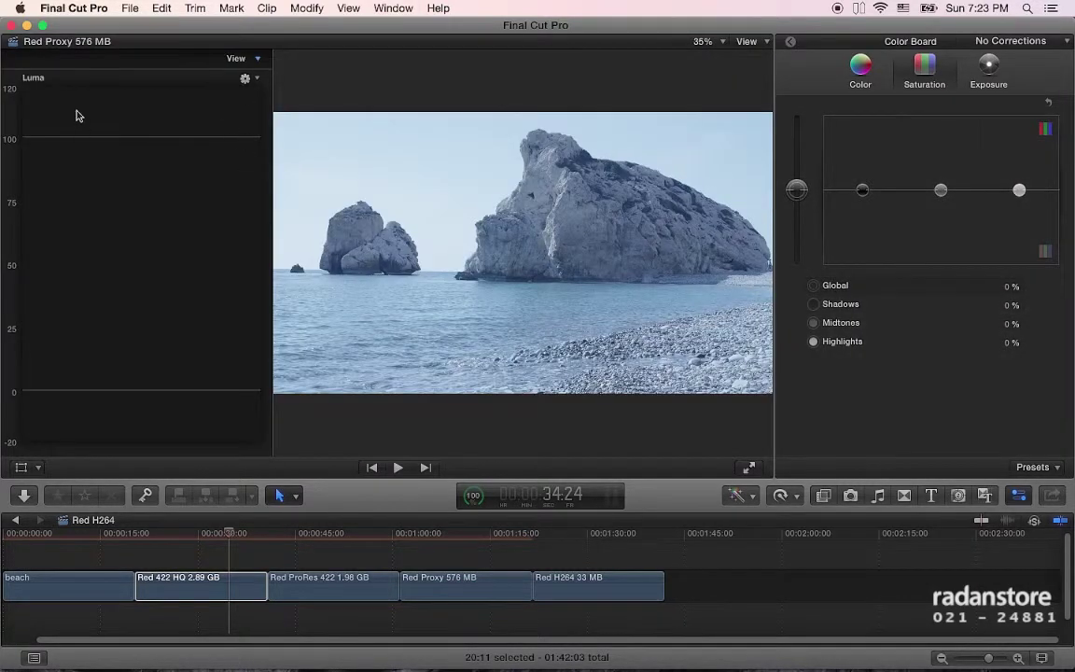
{"action": "left_click", "coordinate": [246, 81]}
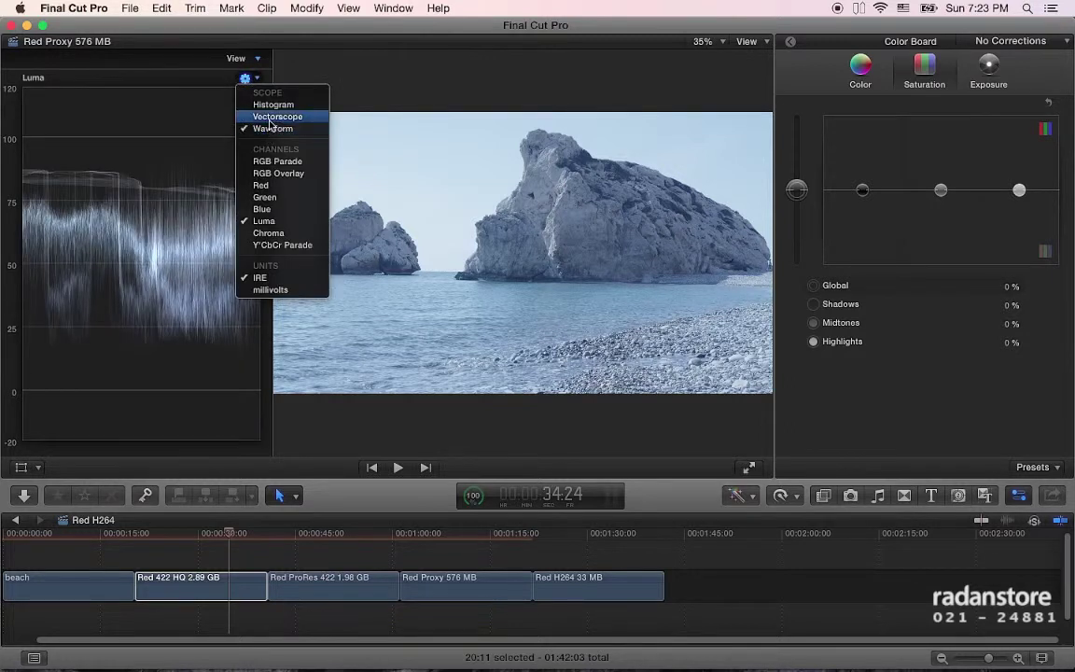
{"action": "left_click", "coordinate": [277, 116]}
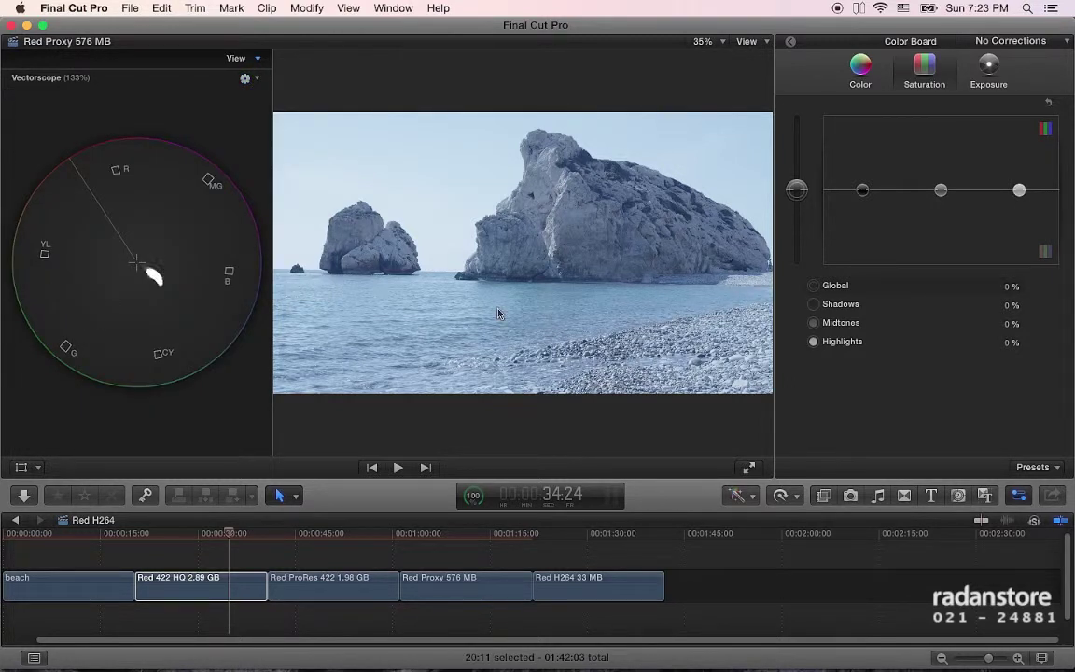
- Drag the Global colour puck toward a warm tint of about 33° at 22%
{"action": "left_click", "coordinate": [861, 67]}
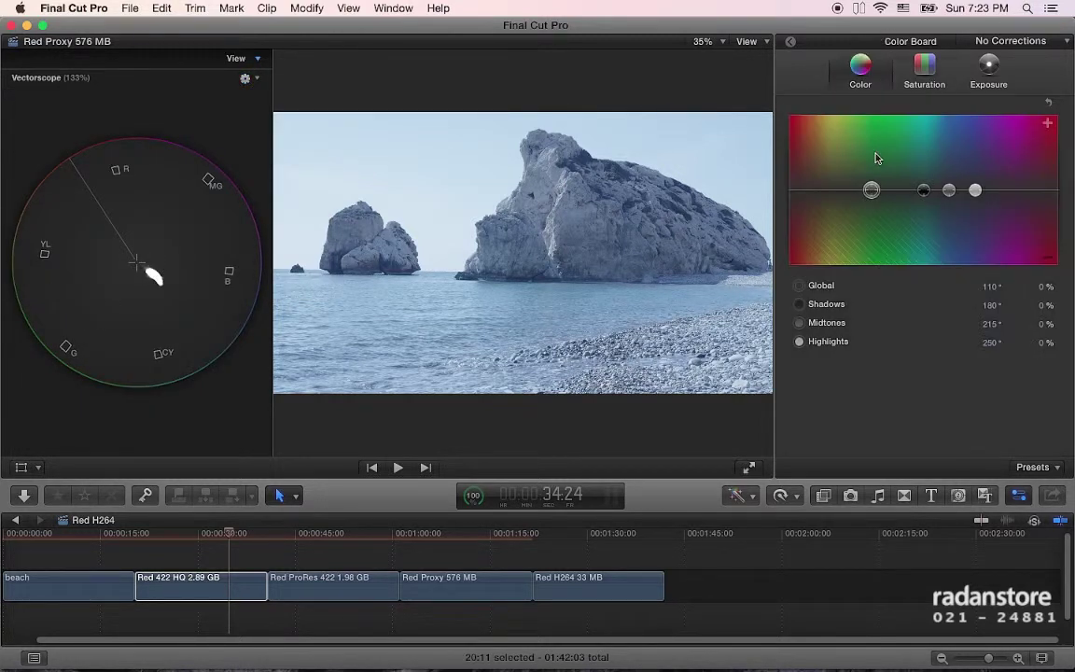
{"action": "left_click", "coordinate": [872, 193]}
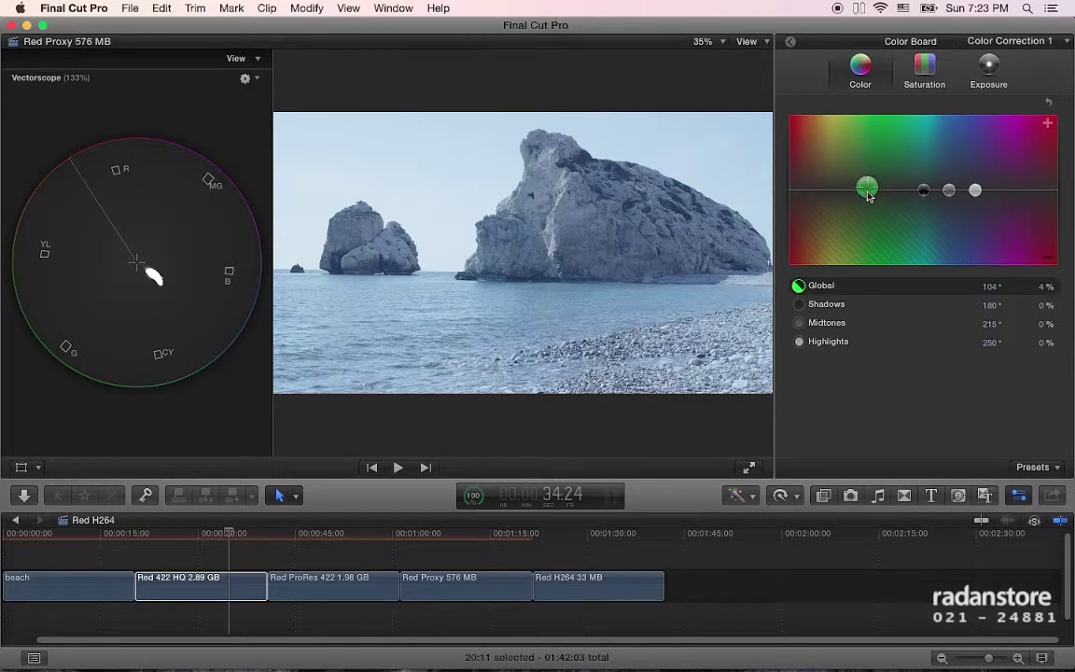
{"action": "left_click_drag", "start_coordinate": [872, 193], "coordinate": [803, 189]}
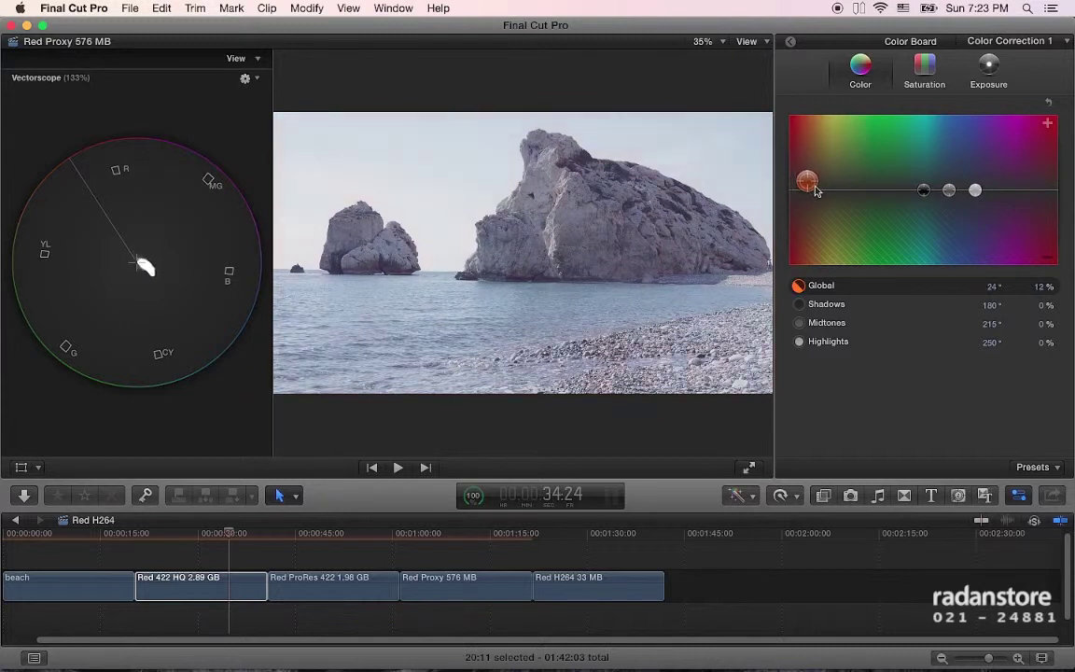
{"action": "left_click_drag", "start_coordinate": [802, 187], "coordinate": [816, 184]}
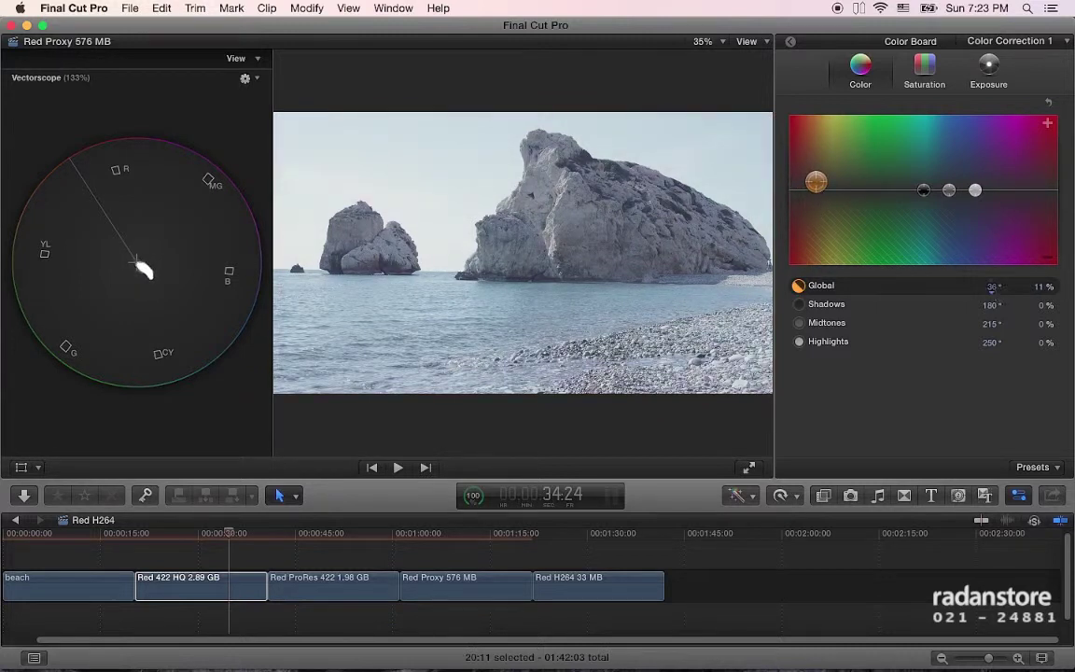
{"action": "left_click_drag", "start_coordinate": [990, 287], "coordinate": [991, 287]}
{"action": "left_click_drag", "start_coordinate": [1039, 290], "coordinate": [1039, 289]}
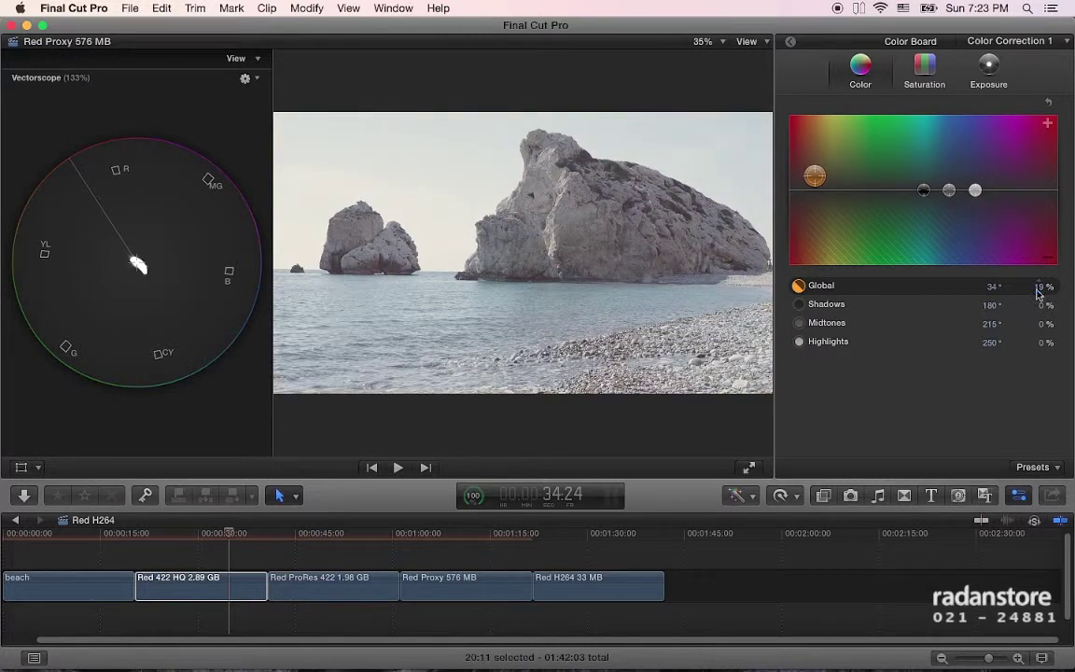
{"action": "left_click", "coordinate": [993, 288]}
{"action": "left_click_drag", "start_coordinate": [993, 287], "coordinate": [996, 292]}
{"action": "left_click_drag", "start_coordinate": [1039, 286], "coordinate": [1039, 288]}
- Close the Color Board, leaving the Vectorscope visible
{"action": "left_click", "coordinate": [305, 546]}
{"action": "key", "text": "cmd+6"}
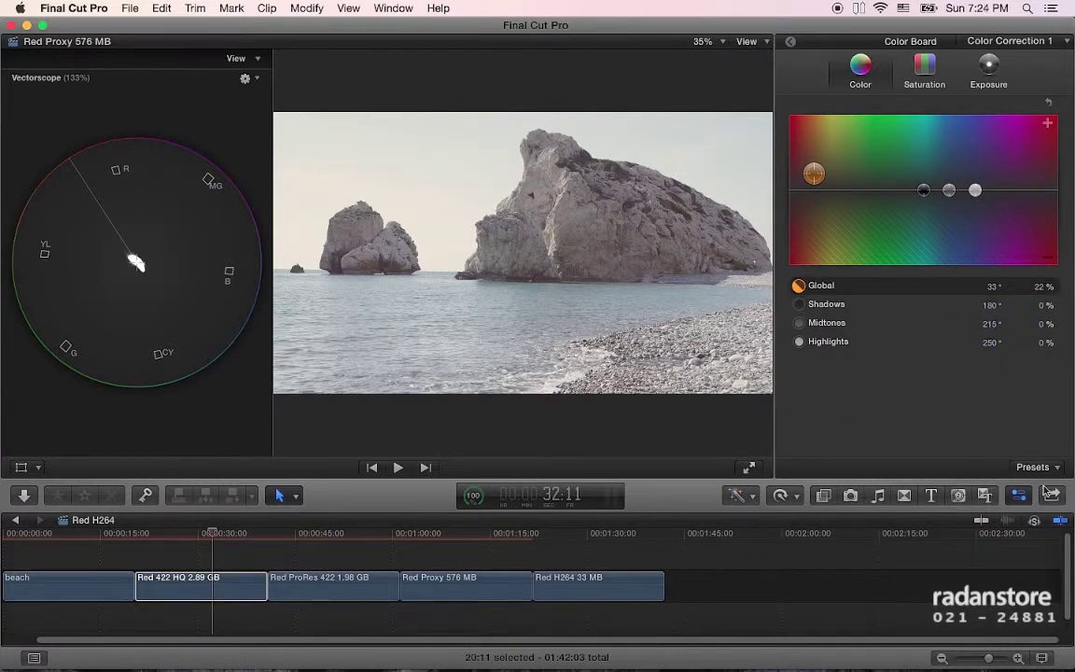
{"action": "key", "text": "super+4"}
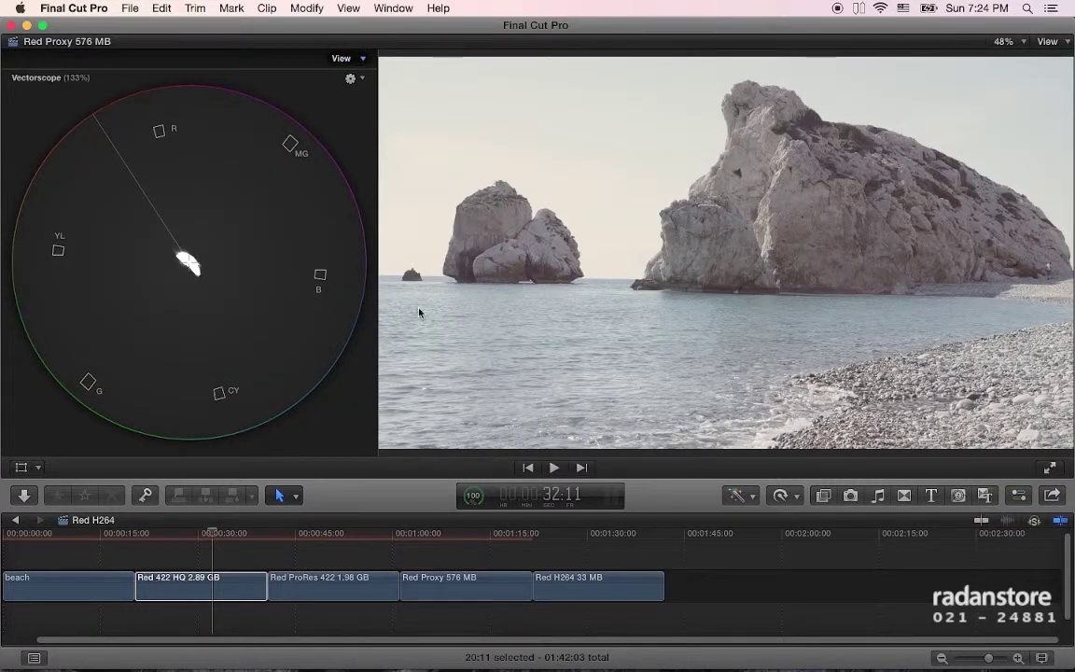
{"action": "left_click", "coordinate": [363, 59]}
- Hide the Video Scopes and scrub between the beach clip and the warmed Red 422 HQ clip
{"action": "key", "text": "super+7"}
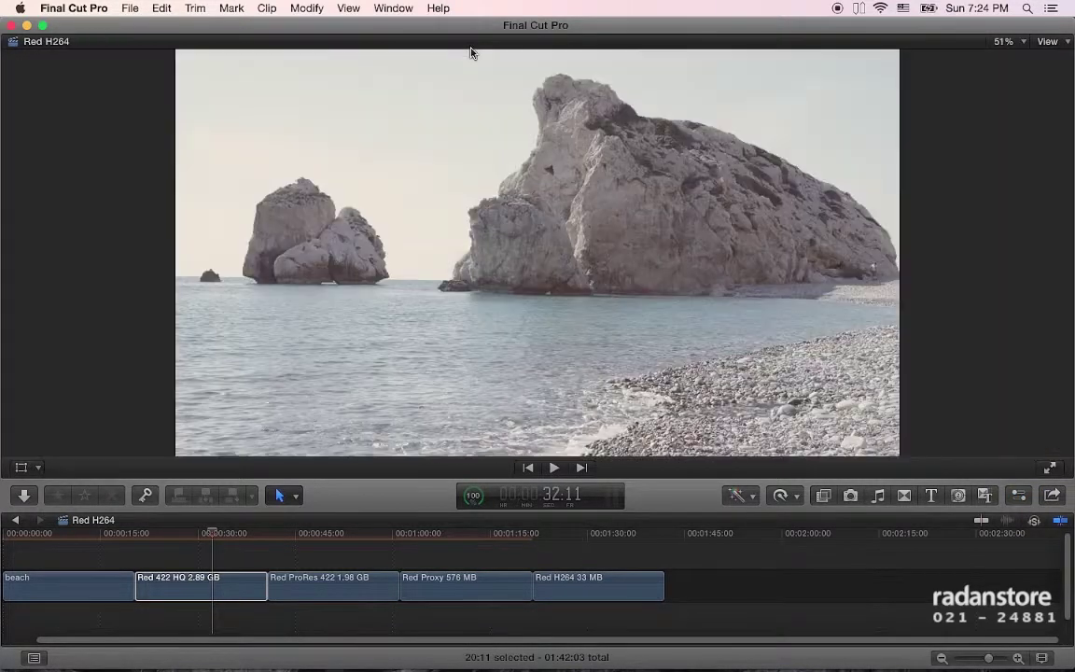
{"action": "left_click", "coordinate": [118, 539]}
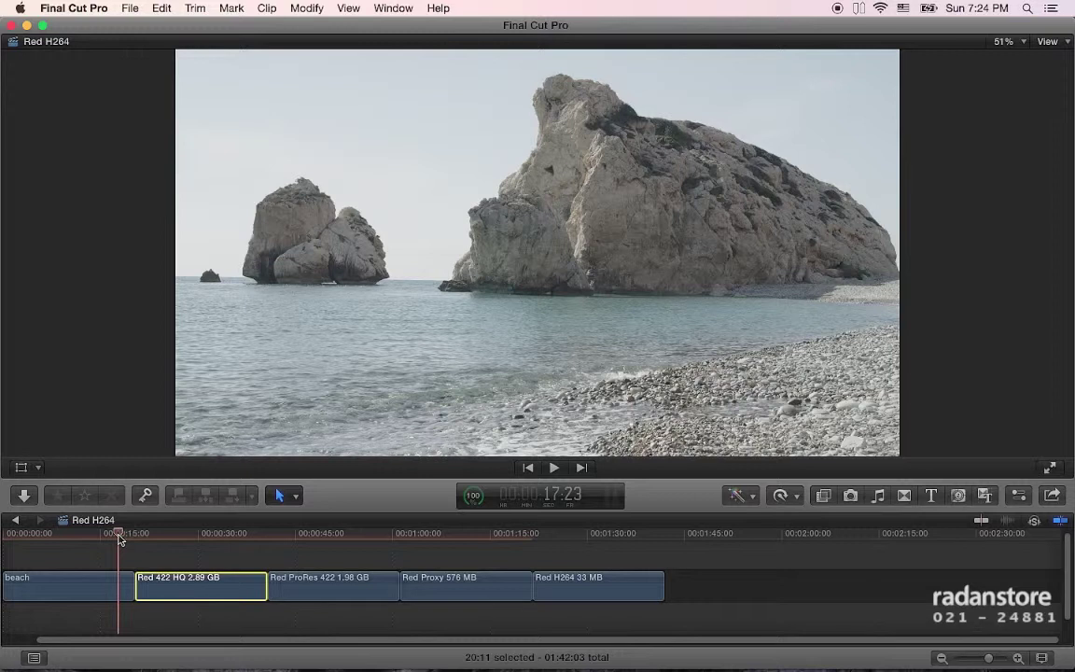
{"action": "left_click", "coordinate": [160, 539]}
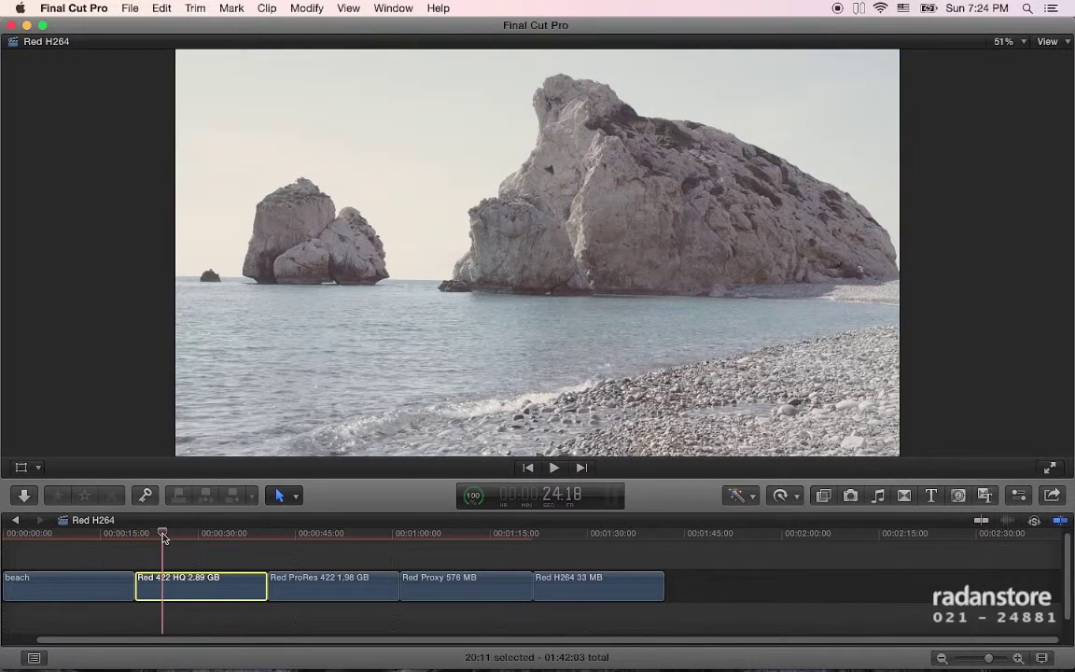
{"action": "left_click", "coordinate": [237, 538]}
{"action": "left_click_drag", "start_coordinate": [237, 553], "coordinate": [241, 551]}
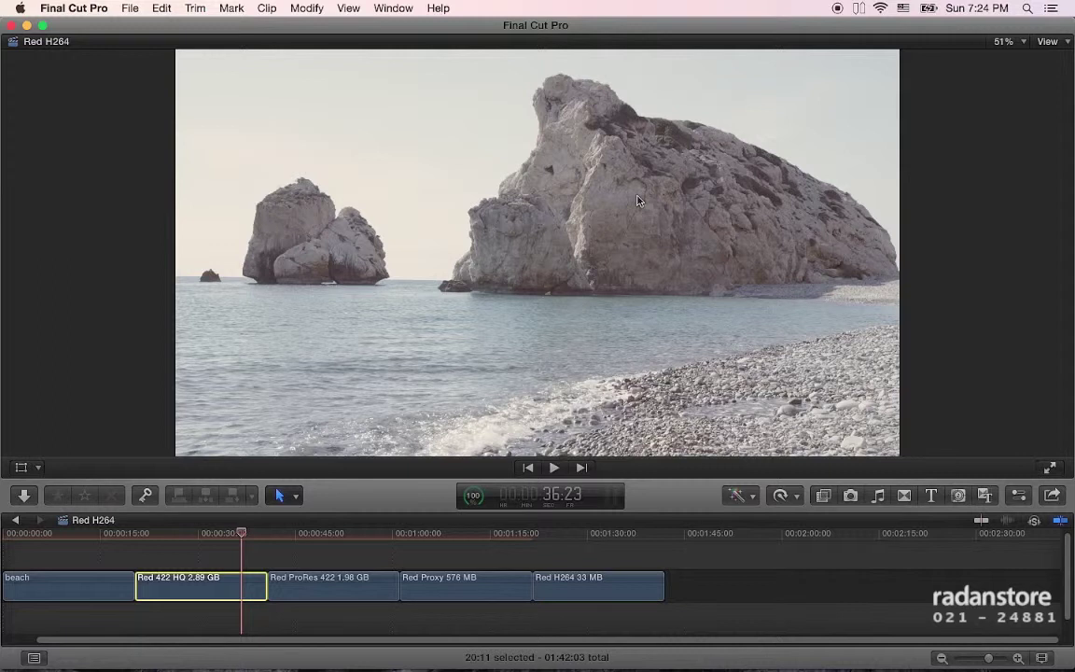
{"action": "left_click", "coordinate": [108, 535]}
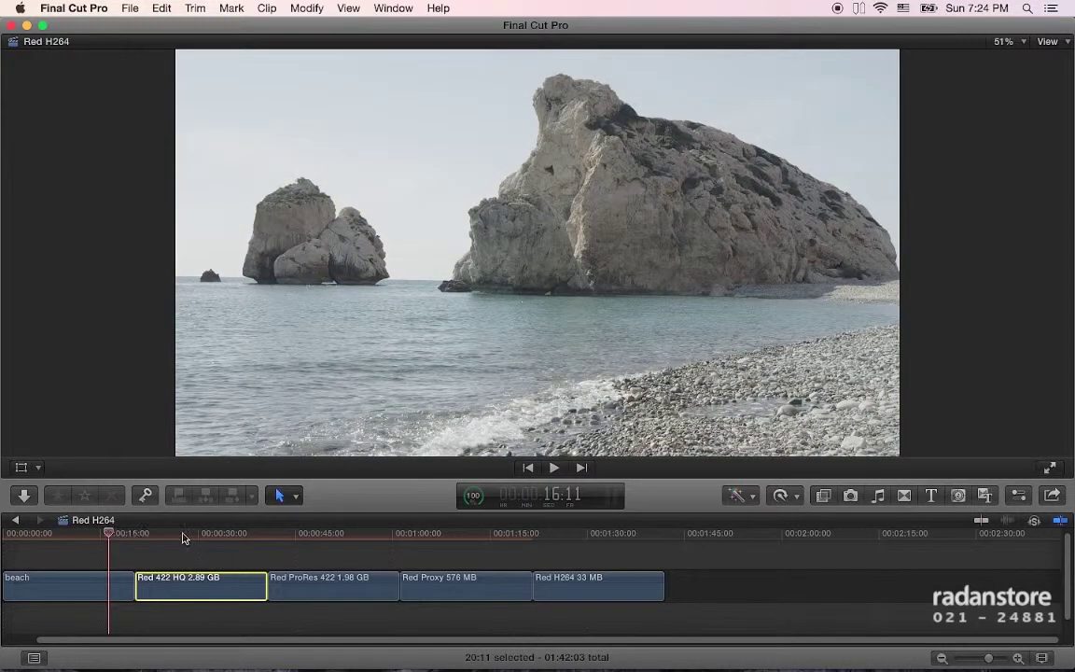
{"action": "left_click", "coordinate": [174, 535]}
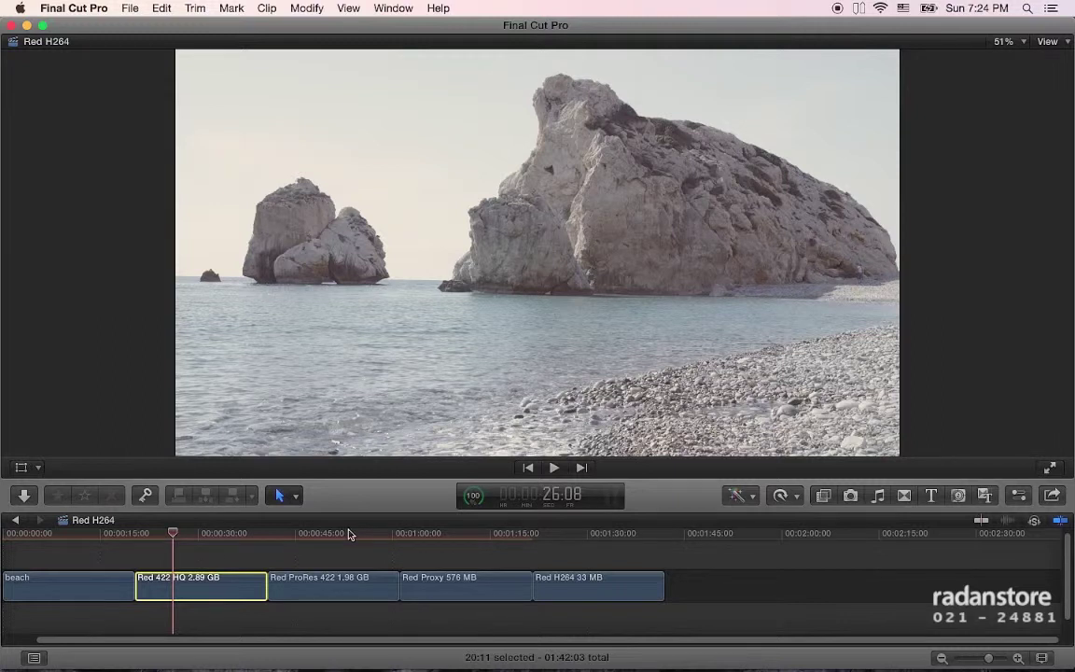
- Delete Color Correction 1 from the Red 422 HQ clip in the Inspector
{"action": "left_click", "coordinate": [1020, 498]}
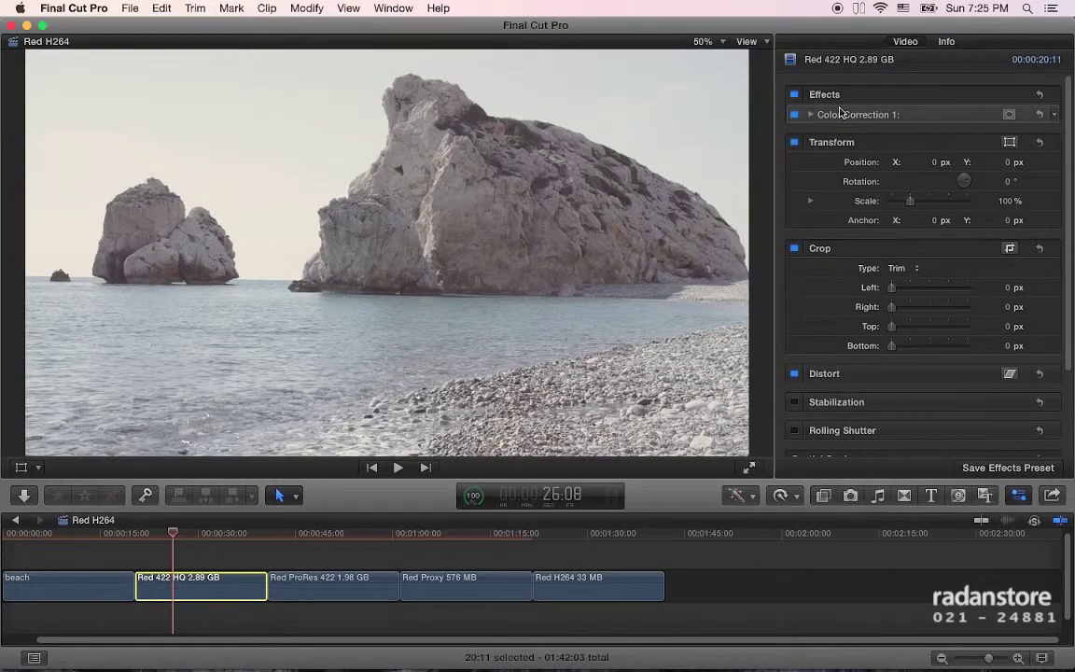
{"action": "key", "text": "super+alt+b"}
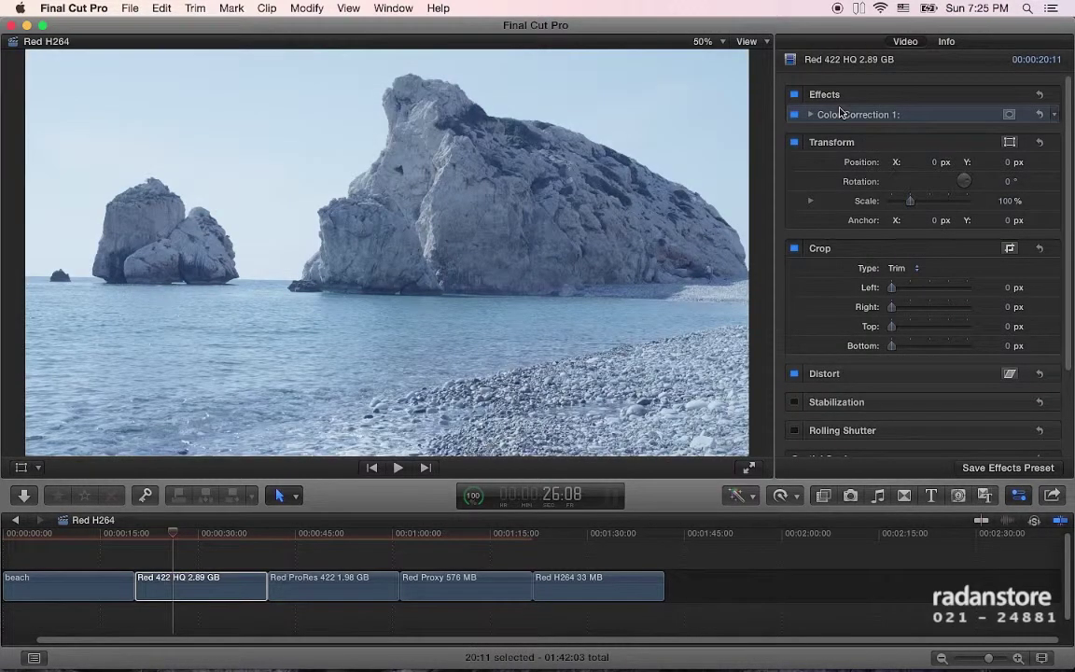
{"action": "key", "text": "Delete"}
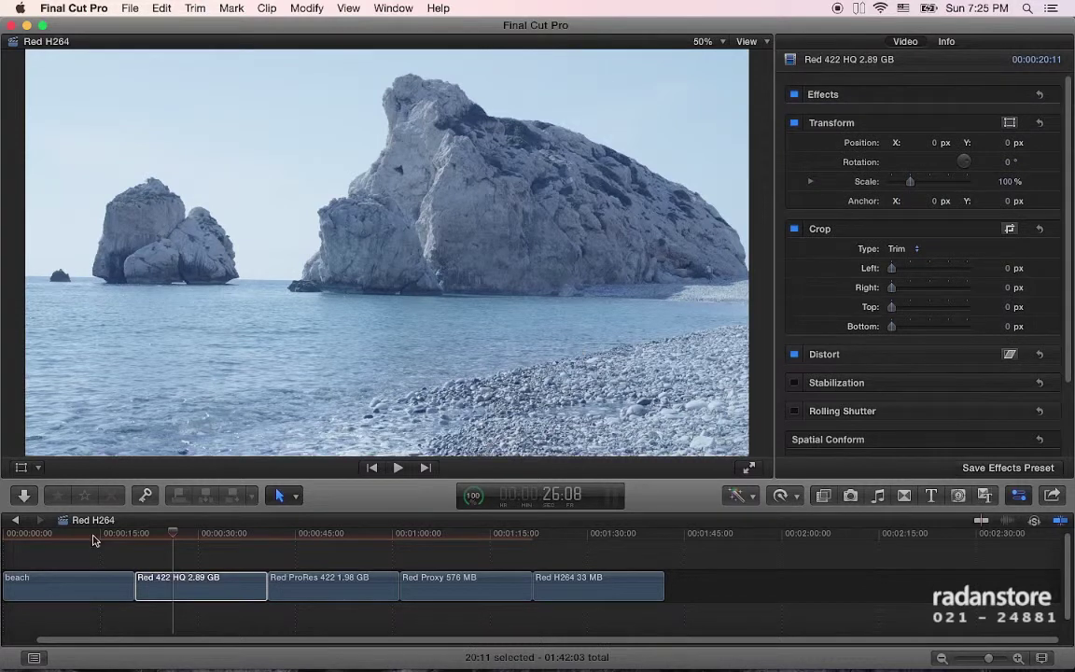
- Select the beach clip and show its Info tab with the REDcode 8:1 metadata
{"action": "left_click", "coordinate": [91, 588]}
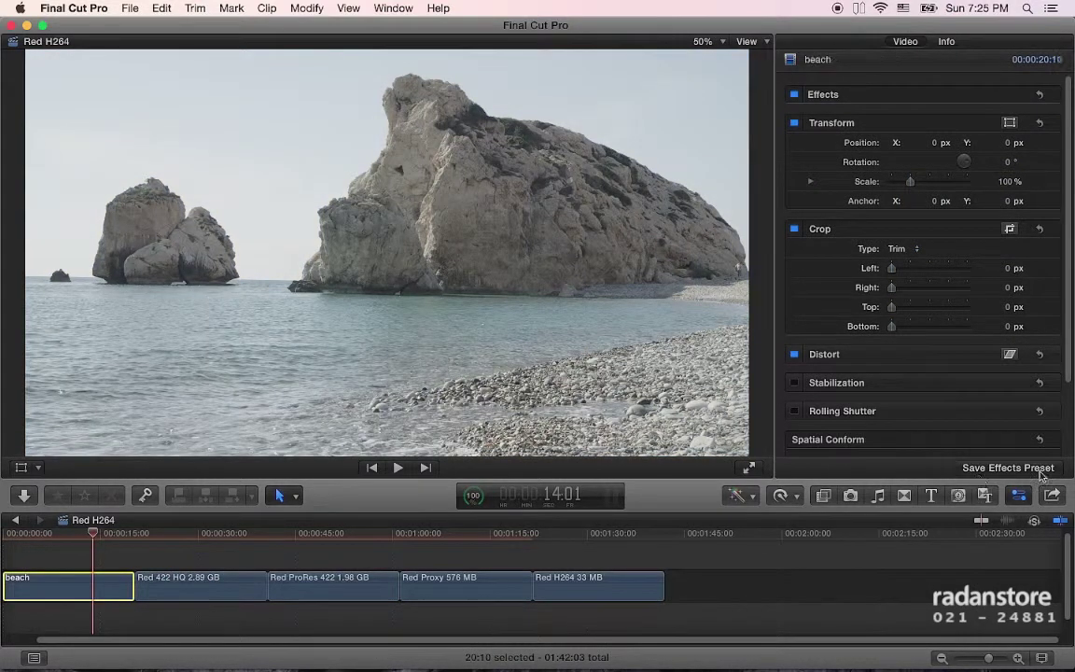
{"action": "scroll", "coordinate": [963, 322], "scroll_direction": "down", "scroll_amount": 5}
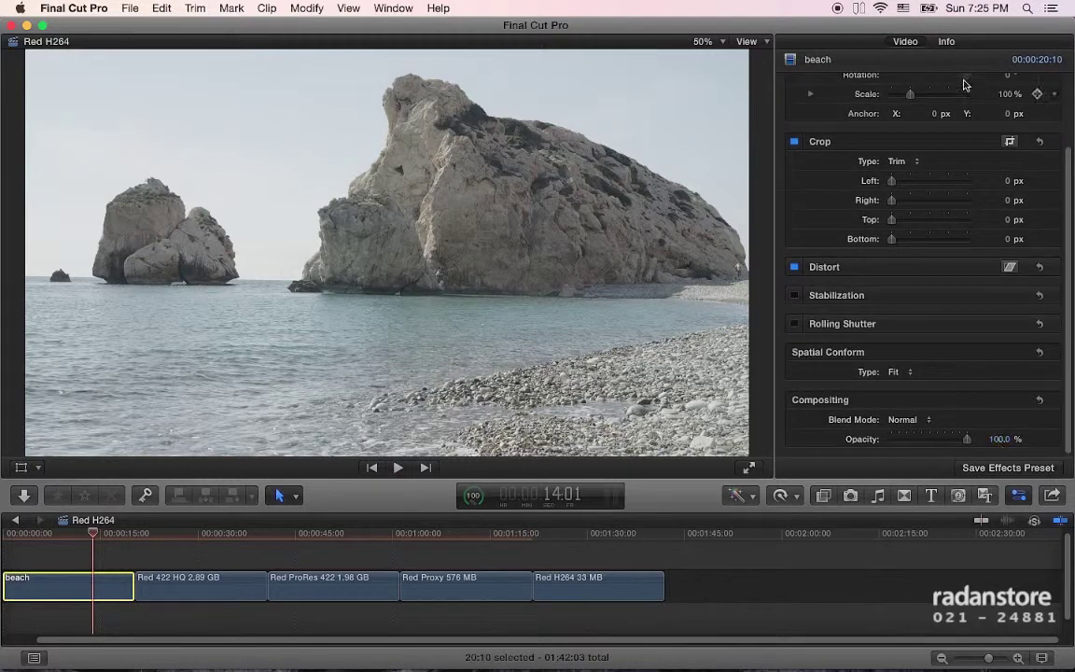
{"action": "left_click", "coordinate": [946, 41]}
- Switch the beach clip's Info inspector to the Settings metadata view
{"action": "scroll", "coordinate": [813, 446], "scroll_direction": "down", "scroll_amount": 2}
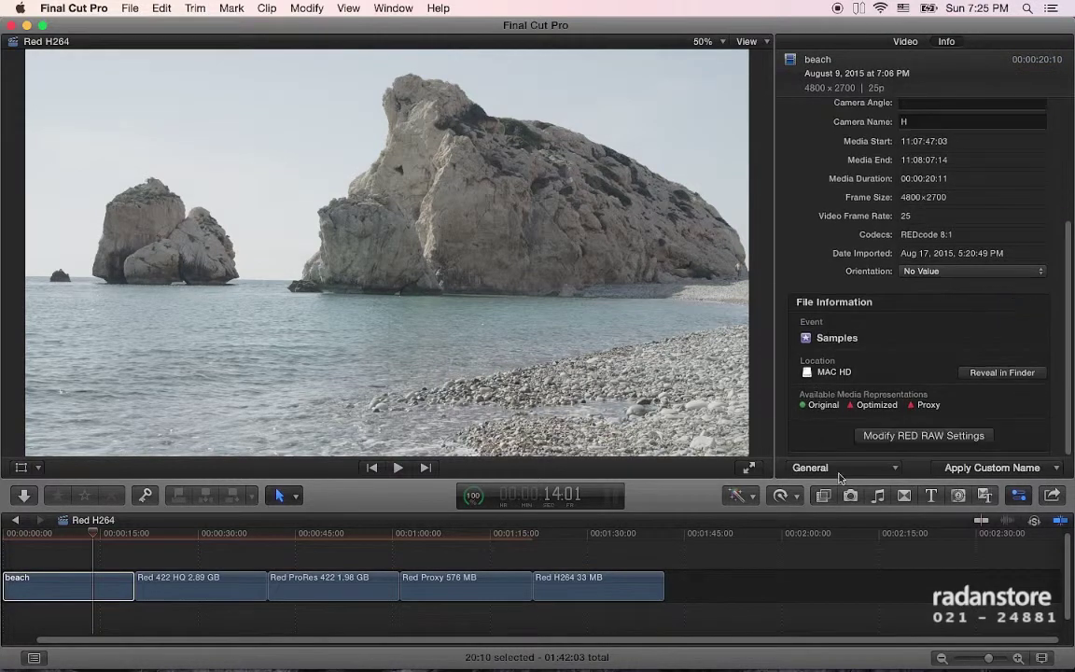
{"action": "left_click", "coordinate": [840, 471]}
{"action": "left_click", "coordinate": [867, 534]}
{"action": "scroll", "coordinate": [907, 233], "scroll_direction": "down", "scroll_amount": 5}
- Revert the beach clip's RED RAW Settings to Original Camera Settings (Kelvin 3012)
{"action": "left_click", "coordinate": [907, 247]}
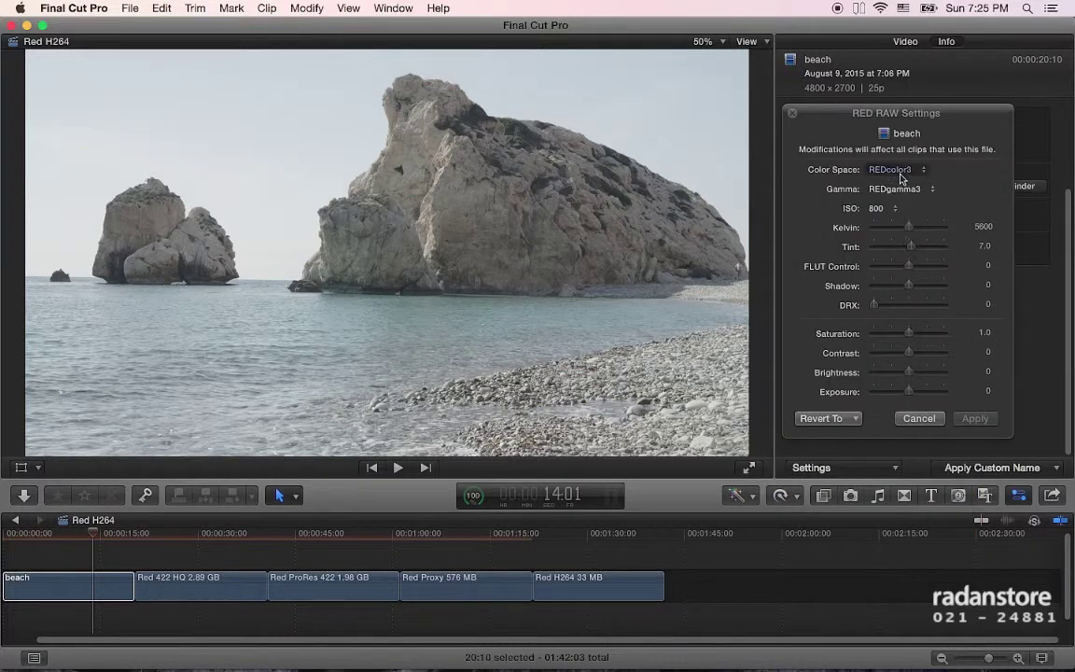
{"action": "left_click", "coordinate": [829, 419]}
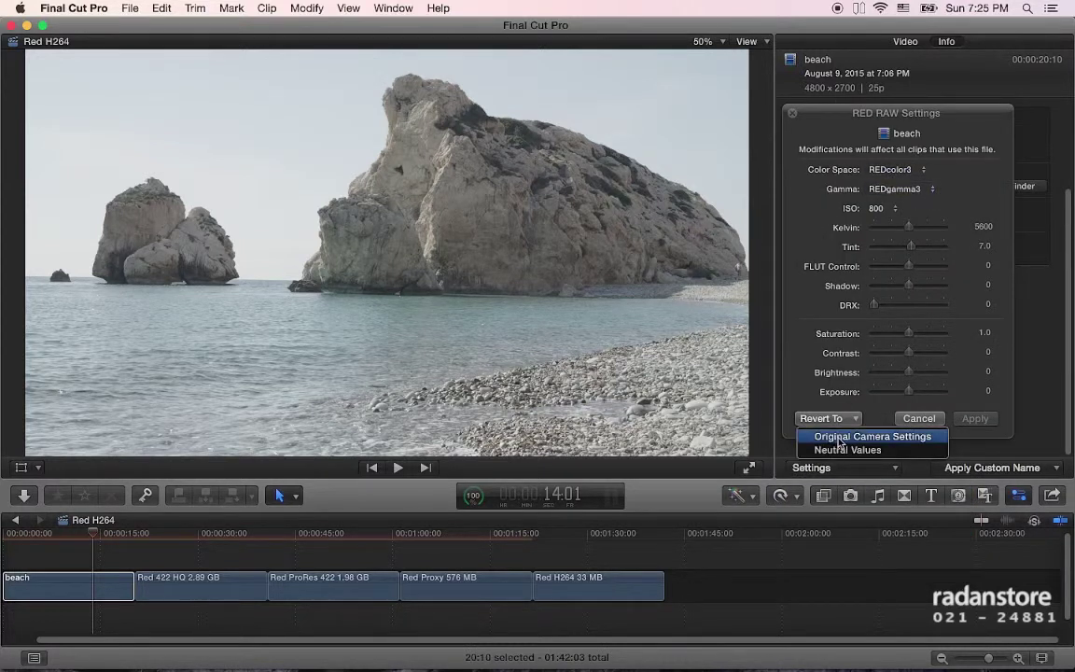
{"action": "left_click", "coordinate": [841, 436]}
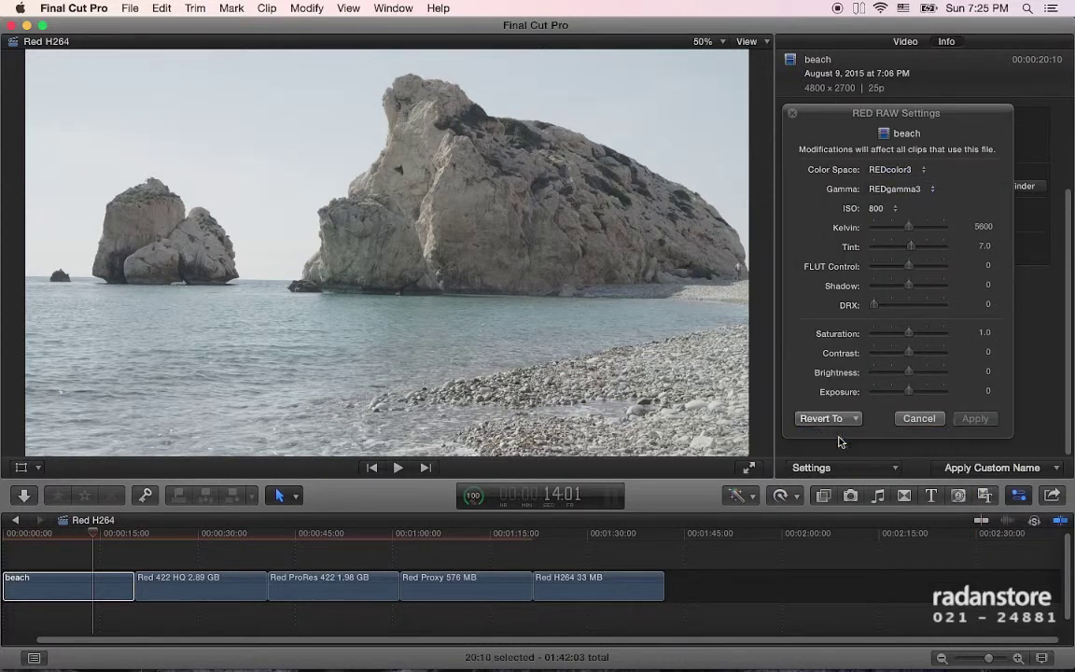
{"action": "left_click", "coordinate": [793, 113]}
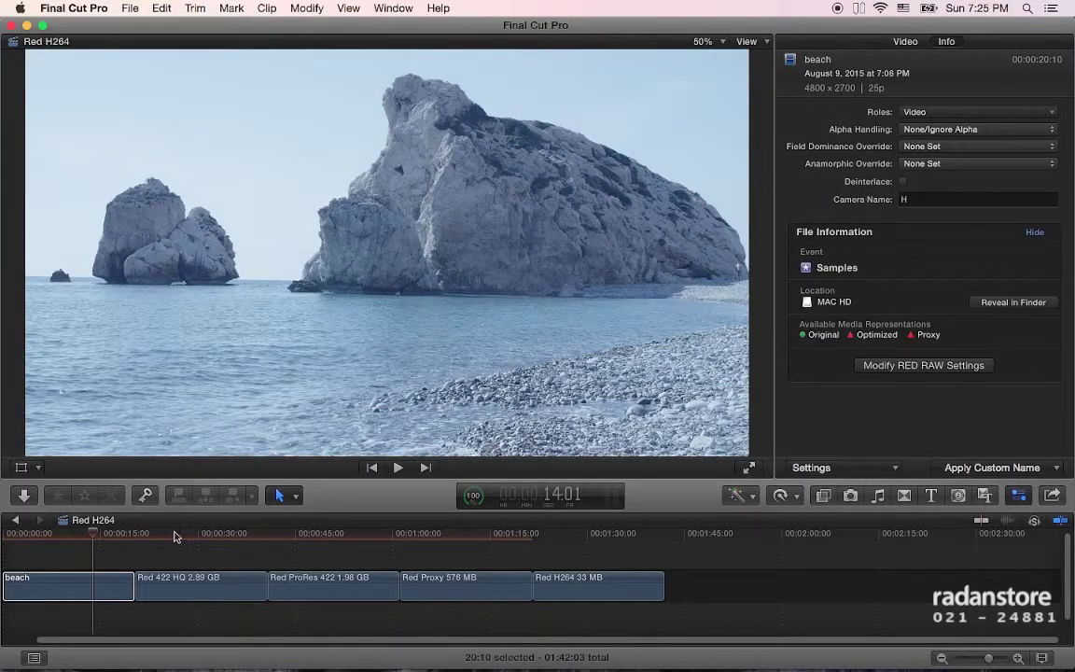
{"action": "mouse_move", "coordinate": [168, 533]}
{"action": "left_mouse_down"}
{"action": "mouse_move", "coordinate": [323, 533]}
{"action": "mouse_move", "coordinate": [81, 553]}
{"action": "left_mouse_up"}
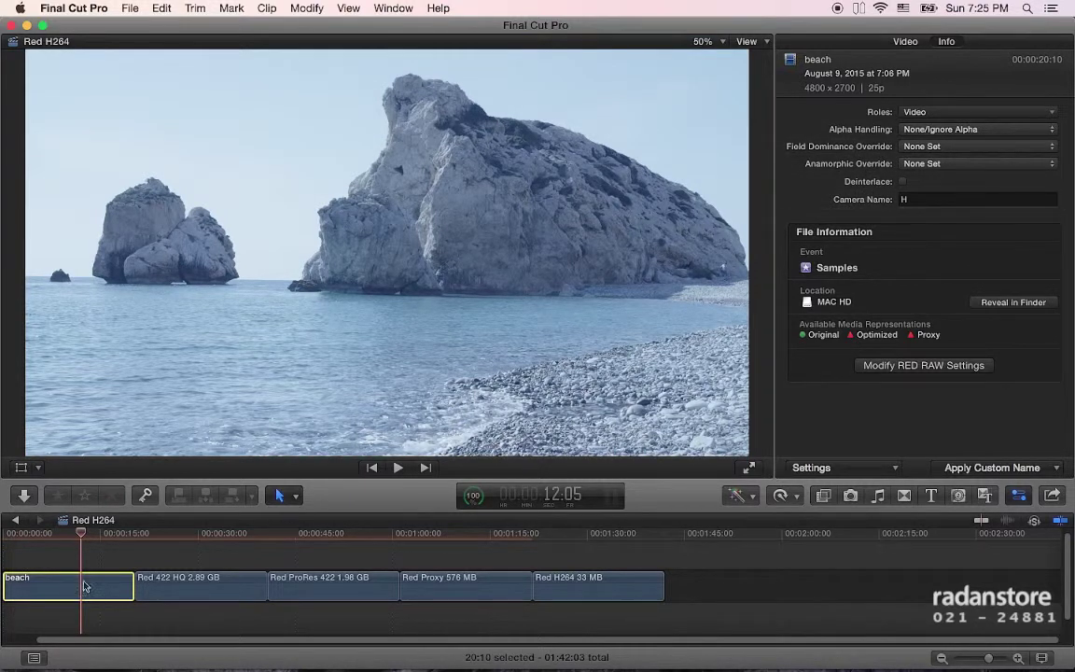
- Select the Red 422 HQ clip at about 32 seconds and open its Log Processing pop-up
{"action": "mouse_move", "coordinate": [837, 227]}
{"action": "left_click", "coordinate": [193, 537]}
{"action": "left_click", "coordinate": [206, 535]}
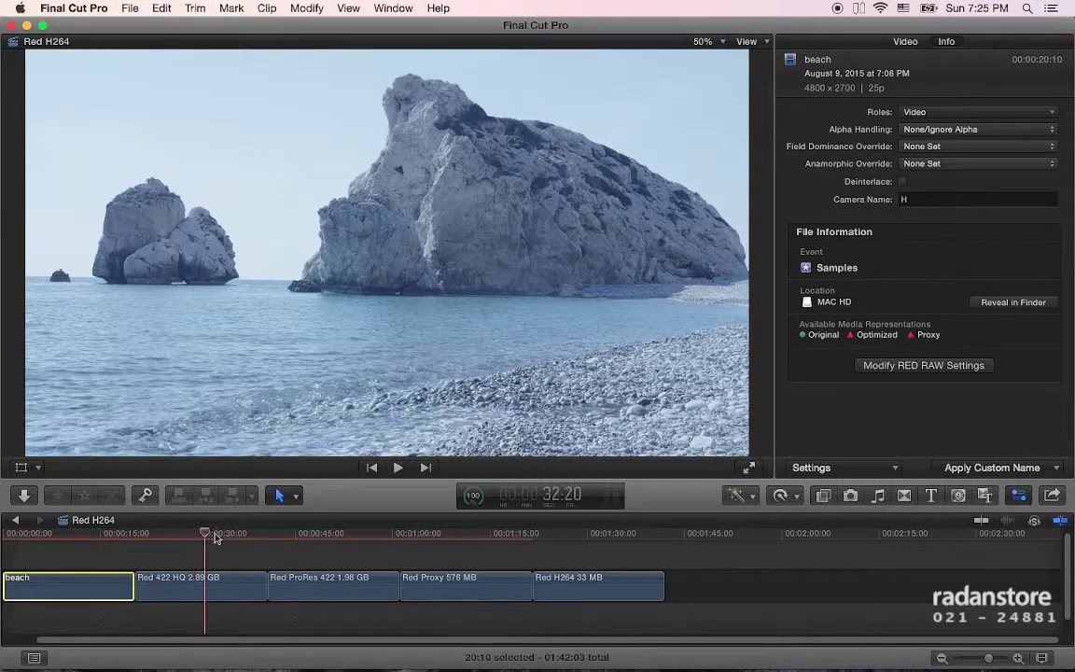
{"action": "left_click", "coordinate": [215, 585]}
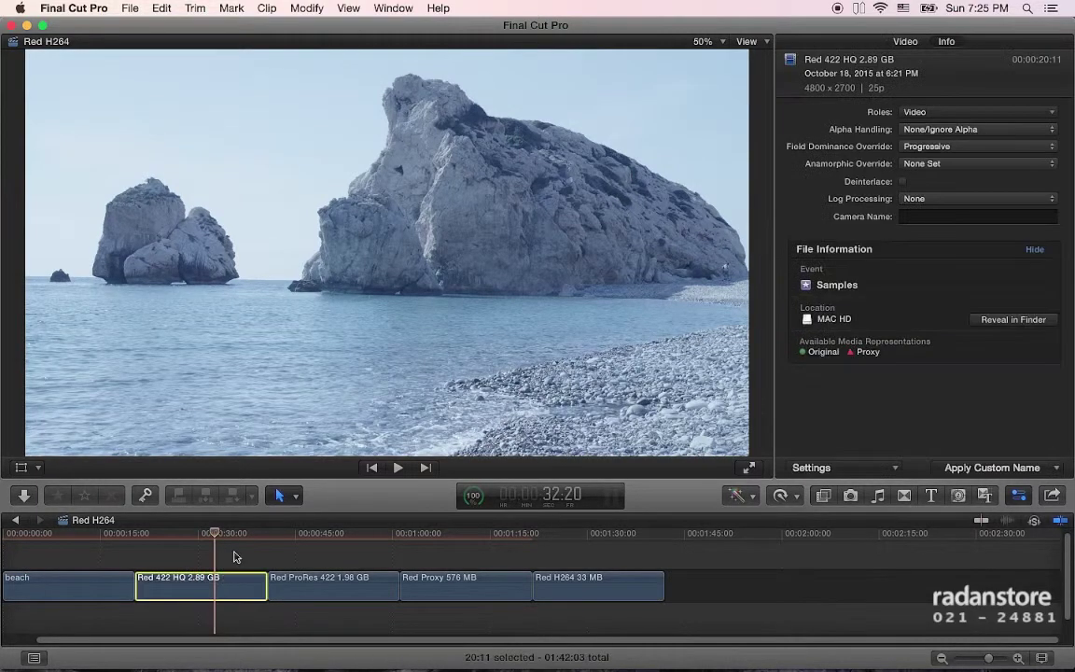
{"action": "left_click", "coordinate": [934, 200]}
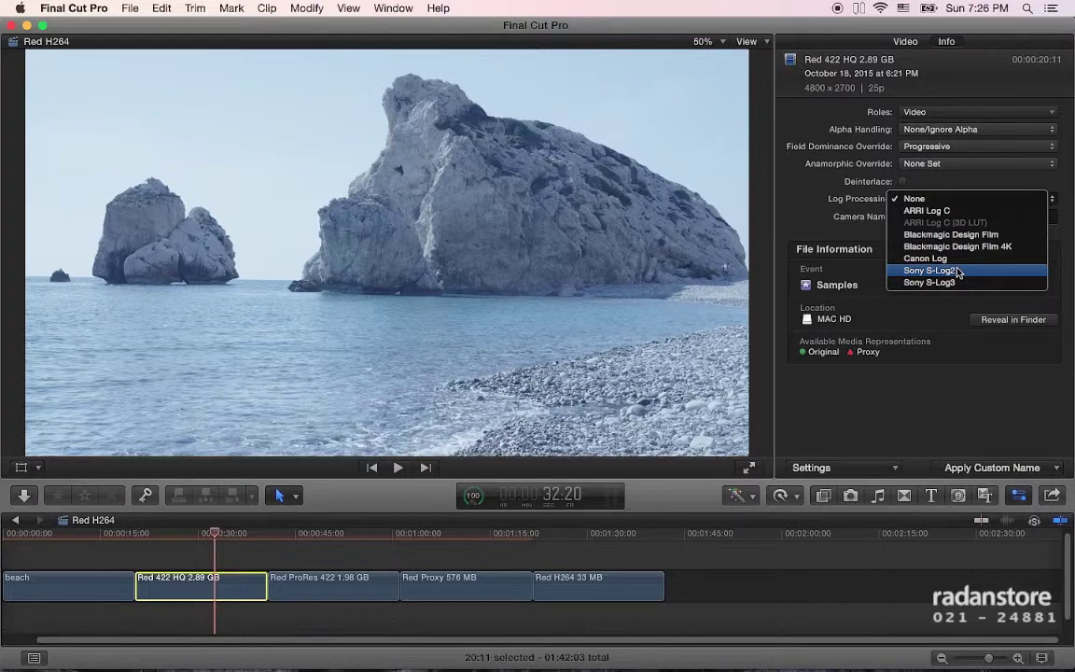
- Set Log Processing to Sony S-Log2 on the Red 422 HQ and Red ProRes 422 clips
{"action": "left_click", "coordinate": [959, 270]}
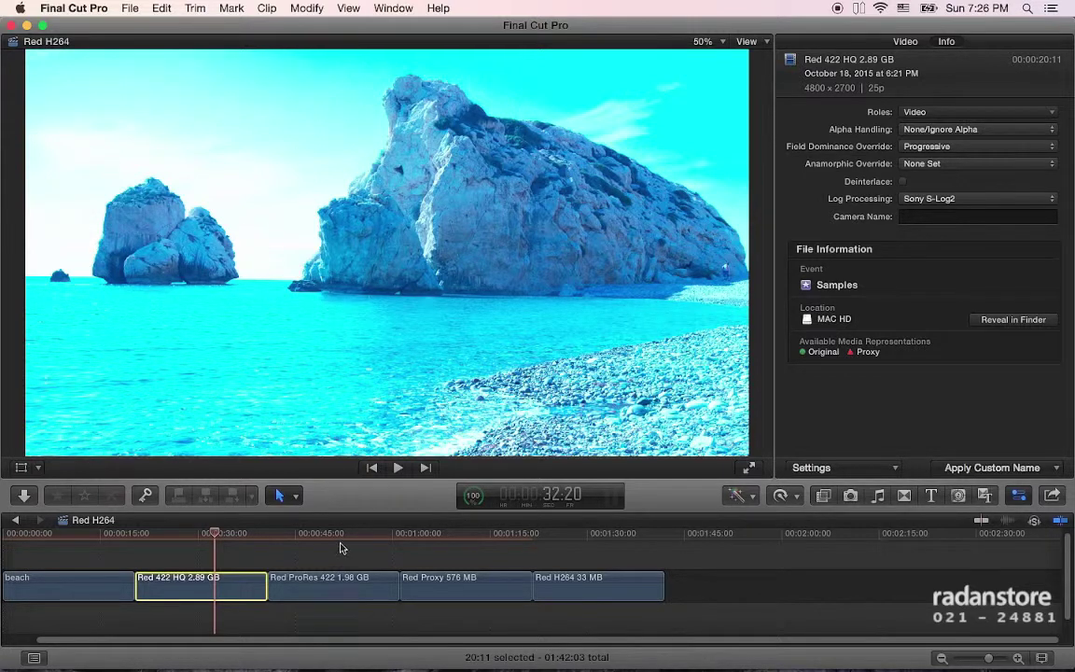
{"action": "left_click", "coordinate": [341, 581]}
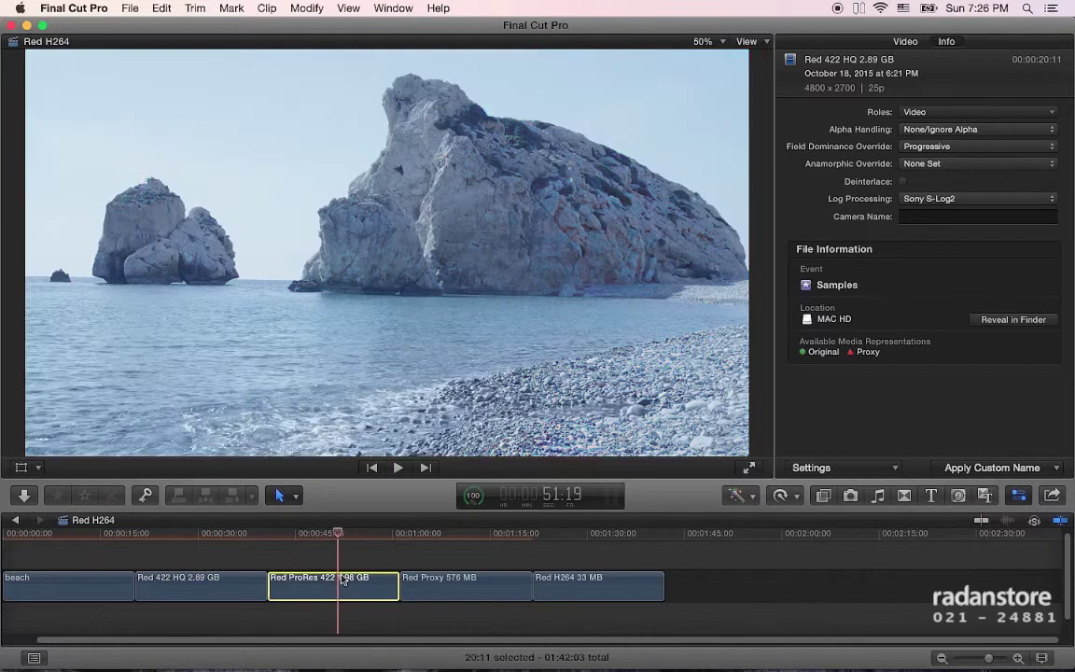
{"action": "left_click", "coordinate": [953, 200]}
{"action": "left_click", "coordinate": [932, 270]}
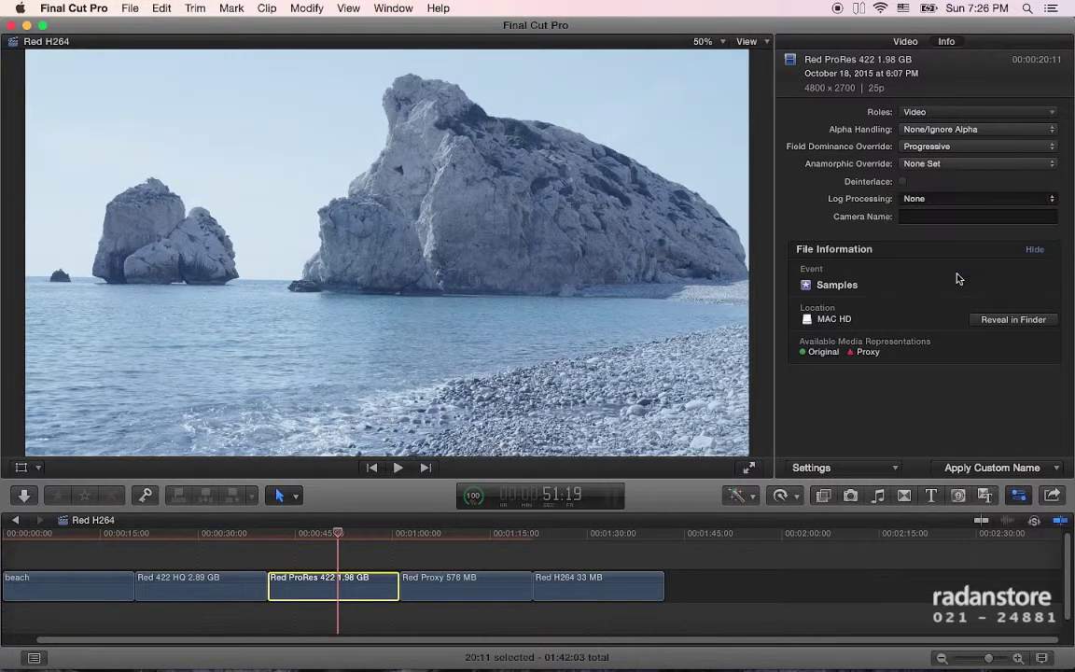
- Leave Red Proxy's Log Processing unchanged and set the Red H264 clip to Sony S-Log2
{"action": "left_click", "coordinate": [458, 536]}
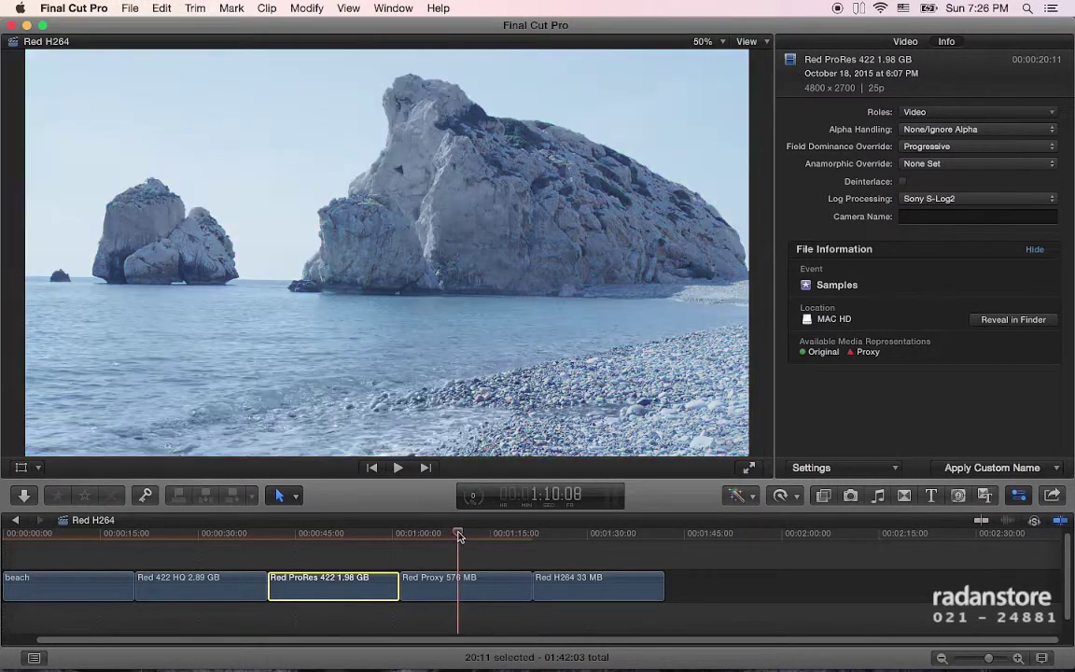
{"action": "left_click", "coordinate": [462, 587]}
{"action": "left_click", "coordinate": [952, 198]}
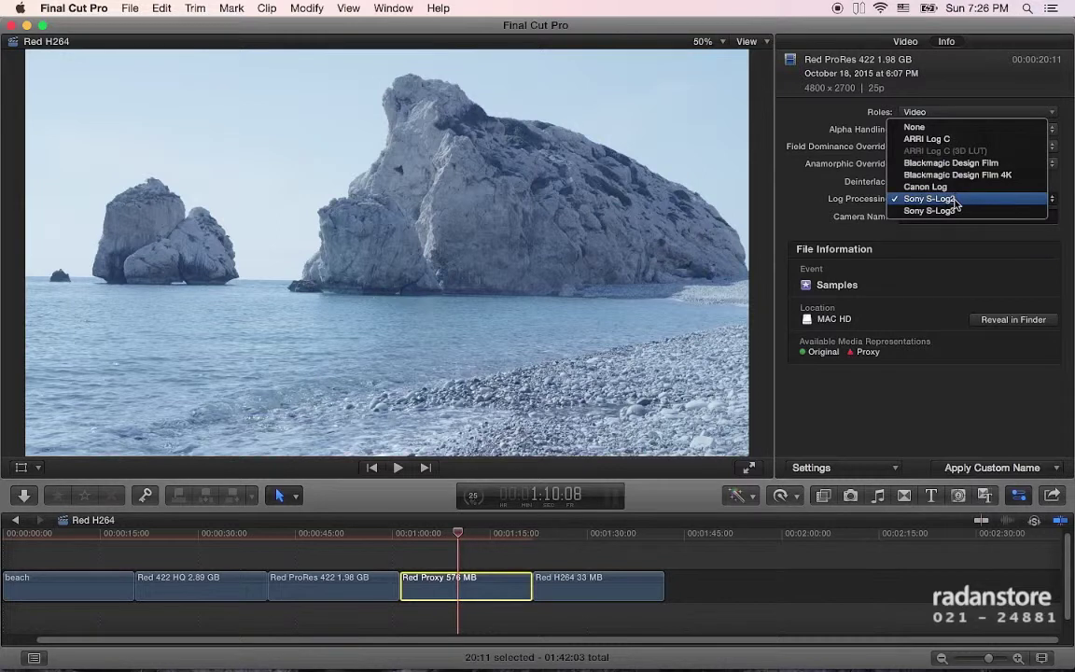
{"action": "left_click", "coordinate": [852, 299]}
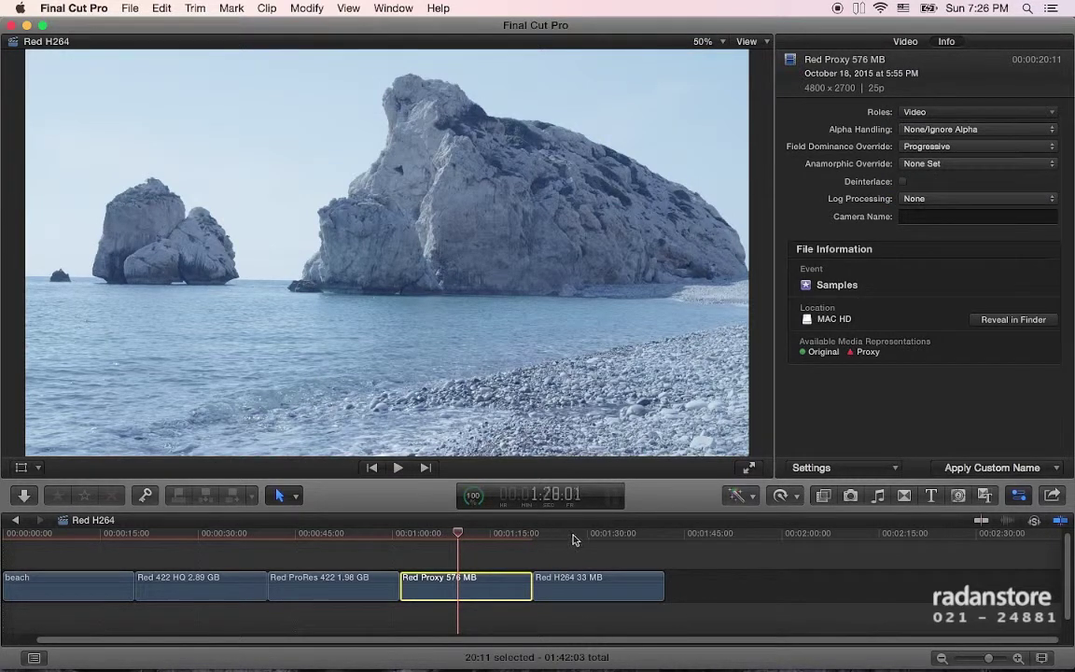
{"action": "left_click", "coordinate": [573, 586]}
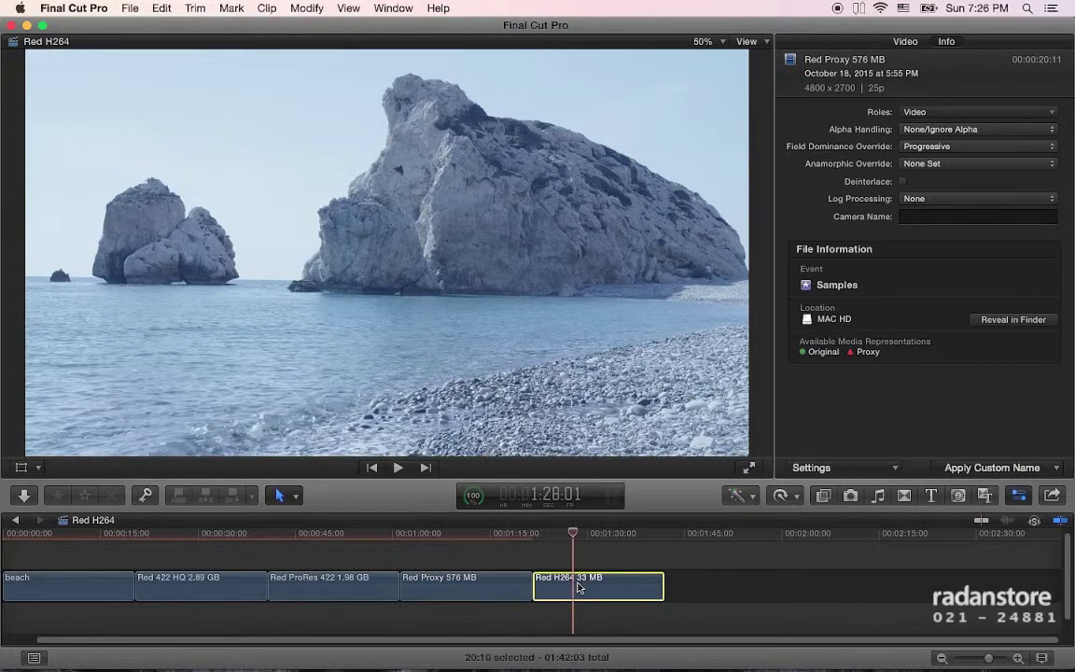
{"action": "left_click", "coordinate": [952, 200]}
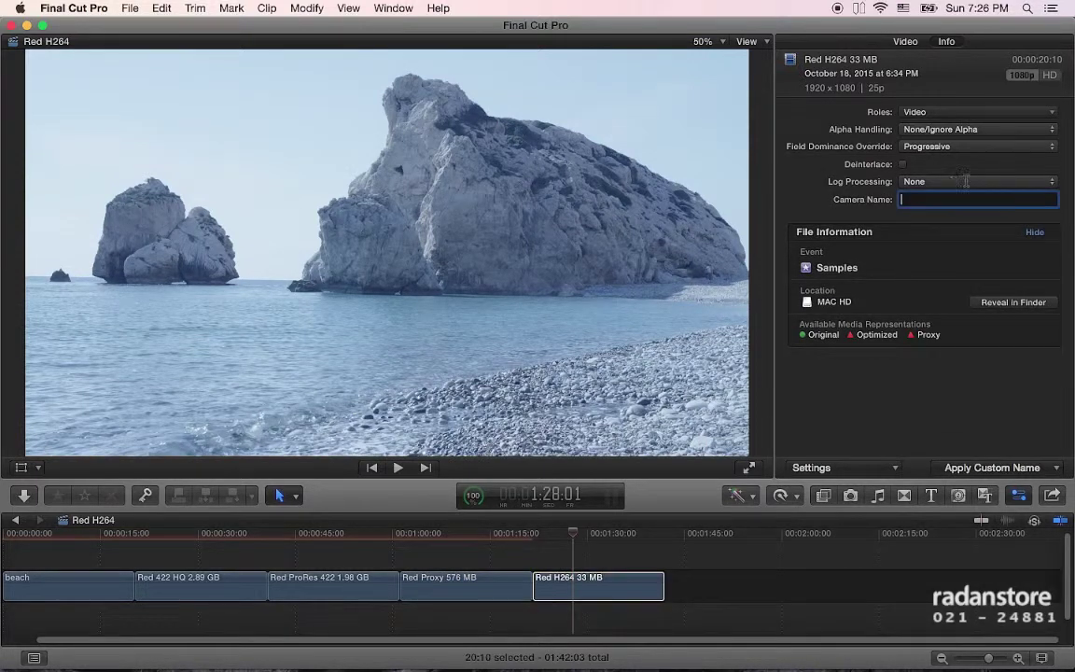
{"action": "left_click", "coordinate": [980, 181]}
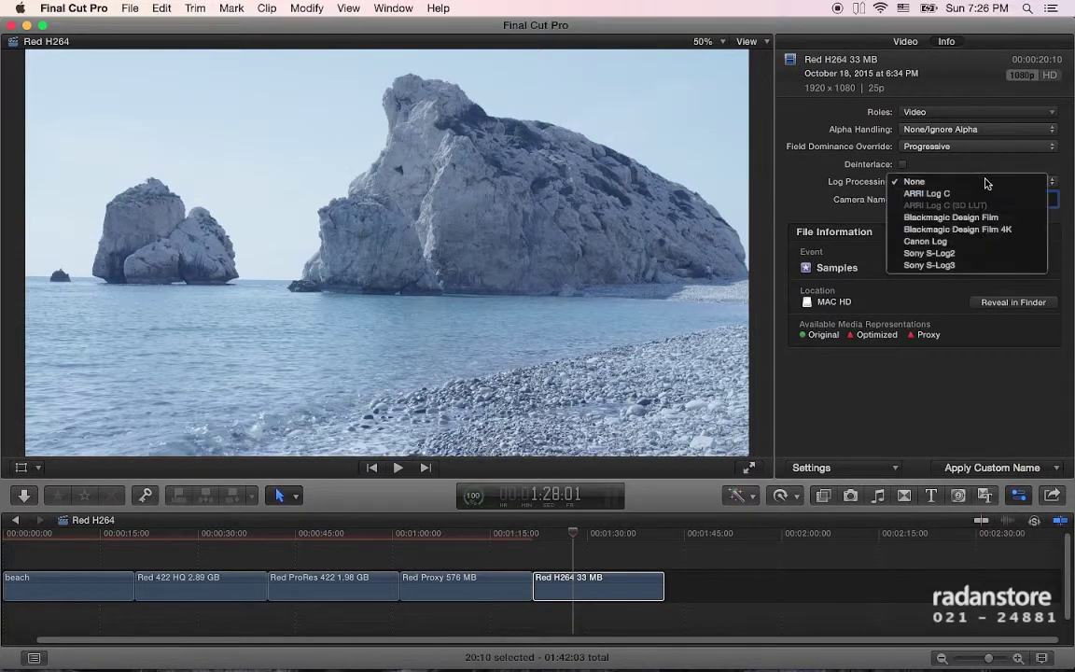
{"action": "left_click", "coordinate": [980, 181]}
{"action": "left_click", "coordinate": [980, 181]}
{"action": "left_click", "coordinate": [975, 253]}
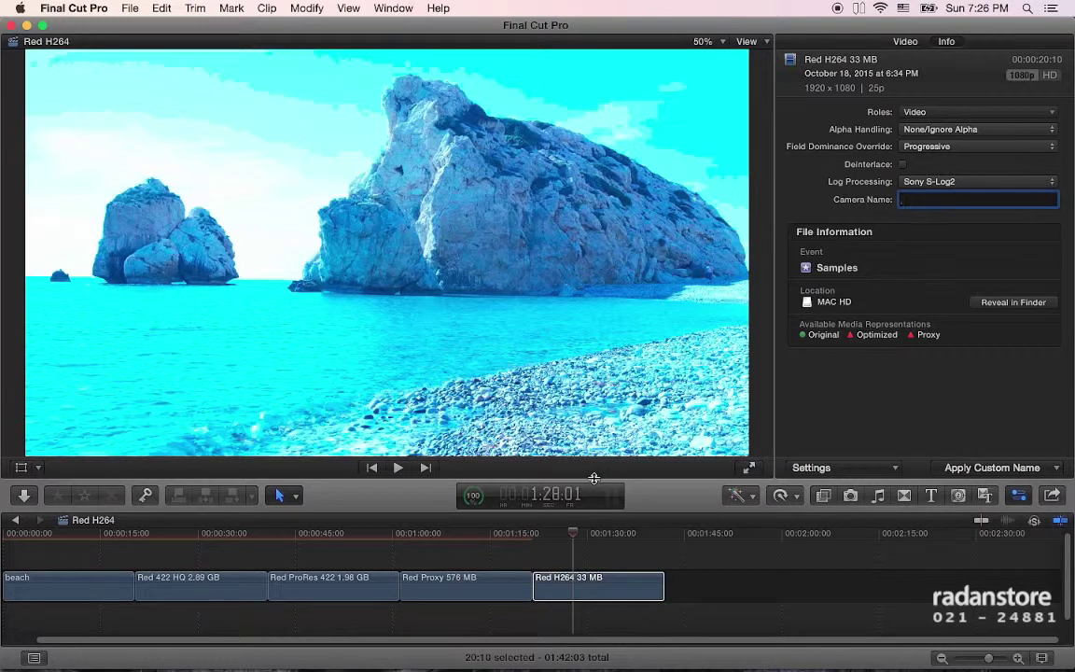
- Scrub the timeline at about 0:33, 0:44, 0:50, 0:30 and 0:45 to compare the S-Log2 clips
{"action": "left_click", "coordinate": [218, 538]}
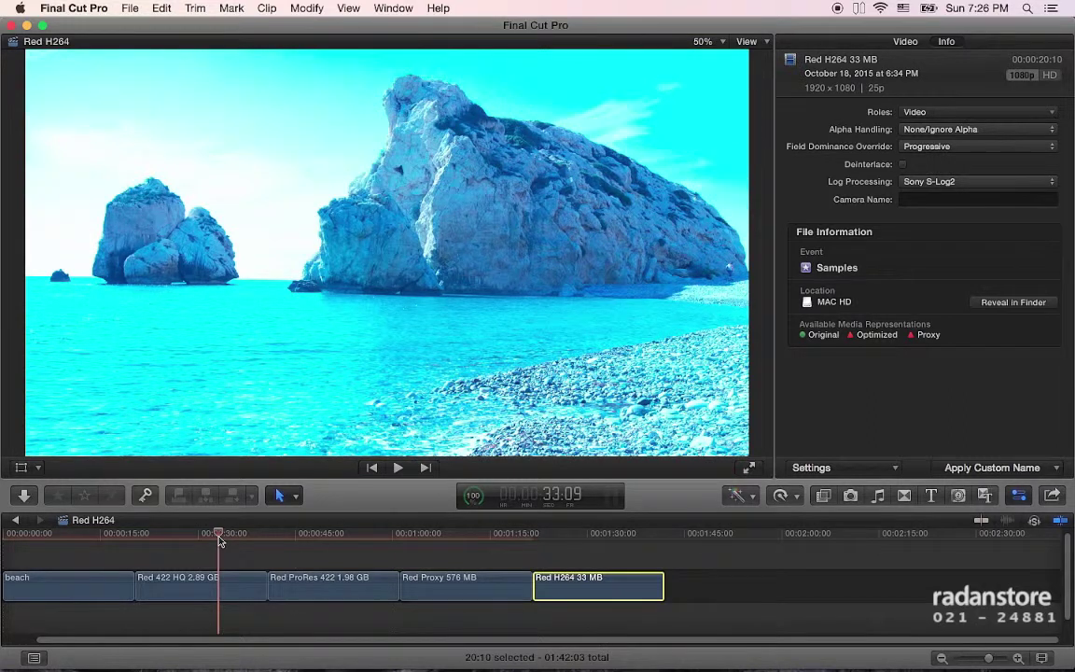
{"action": "left_click_drag", "start_coordinate": [220, 540], "coordinate": [230, 539]}
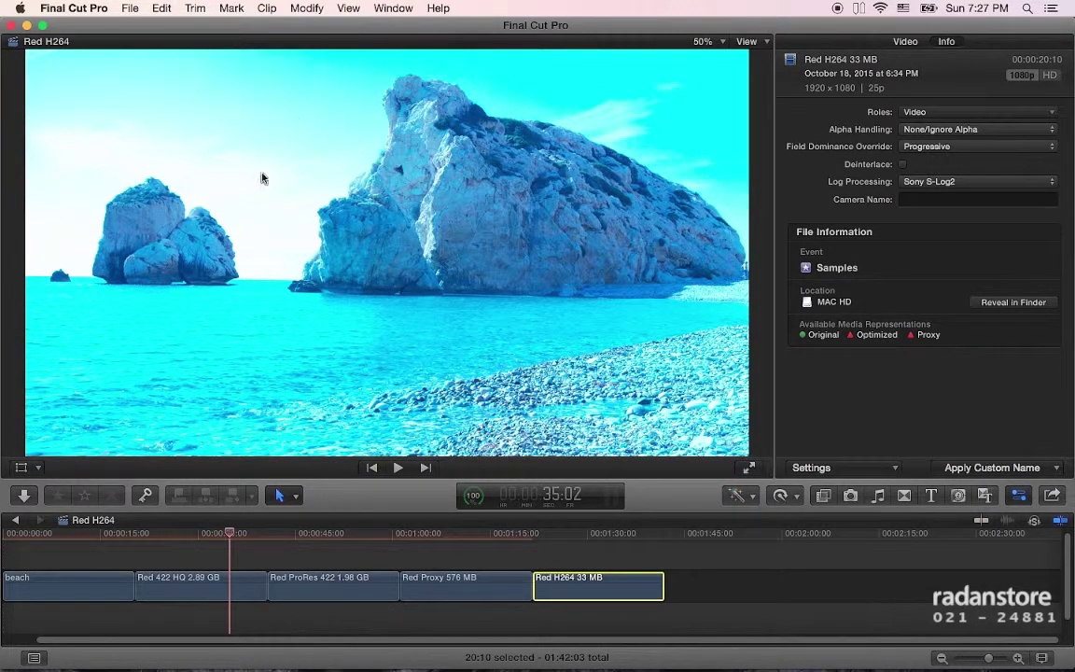
{"action": "left_click", "coordinate": [290, 538]}
{"action": "left_click", "coordinate": [327, 538]}
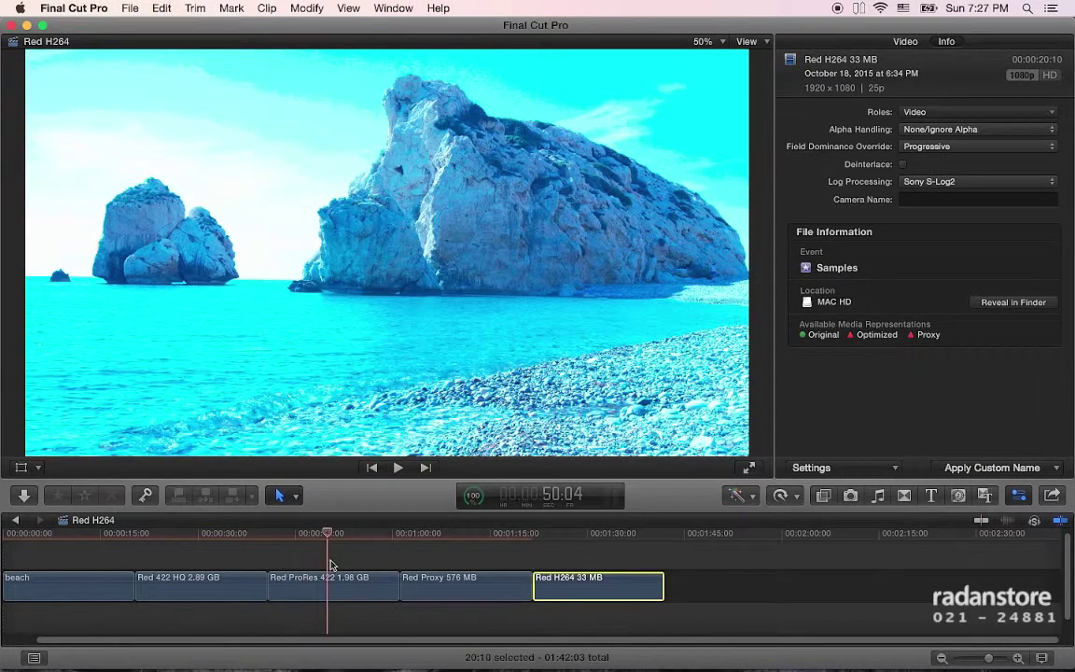
{"action": "left_click", "coordinate": [335, 584]}
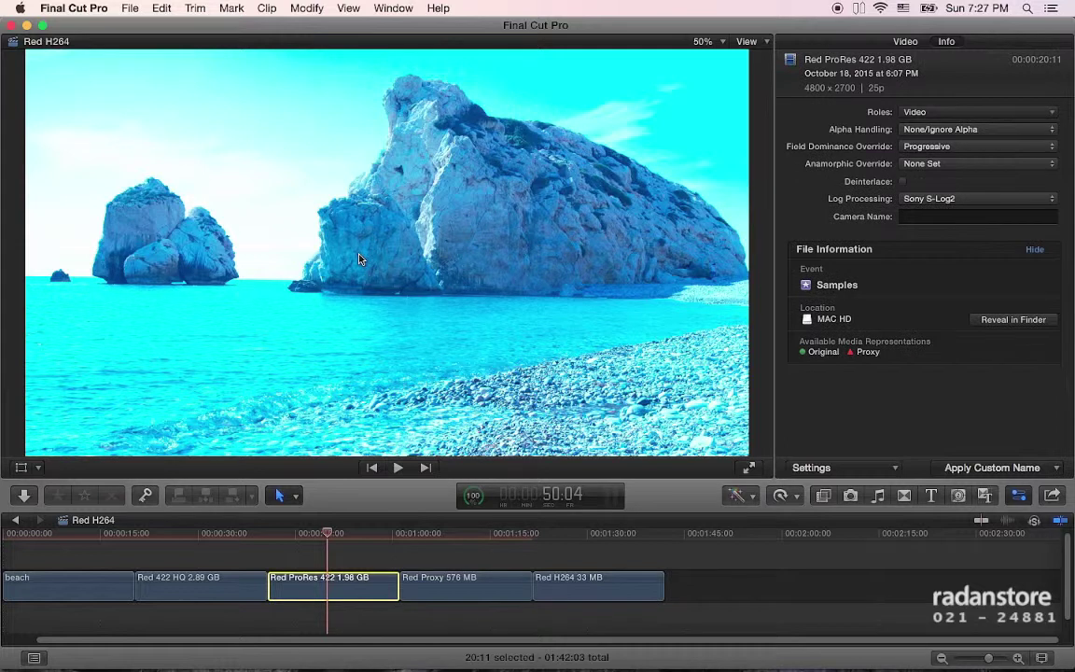
{"action": "left_click", "coordinate": [199, 536]}
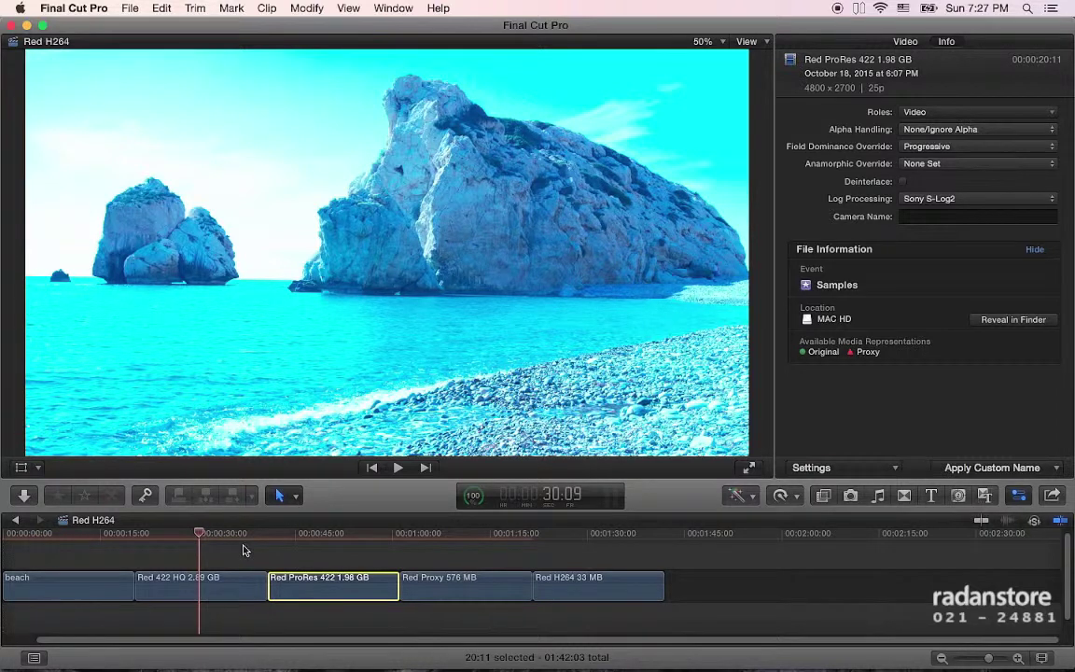
{"action": "left_click", "coordinate": [337, 544]}
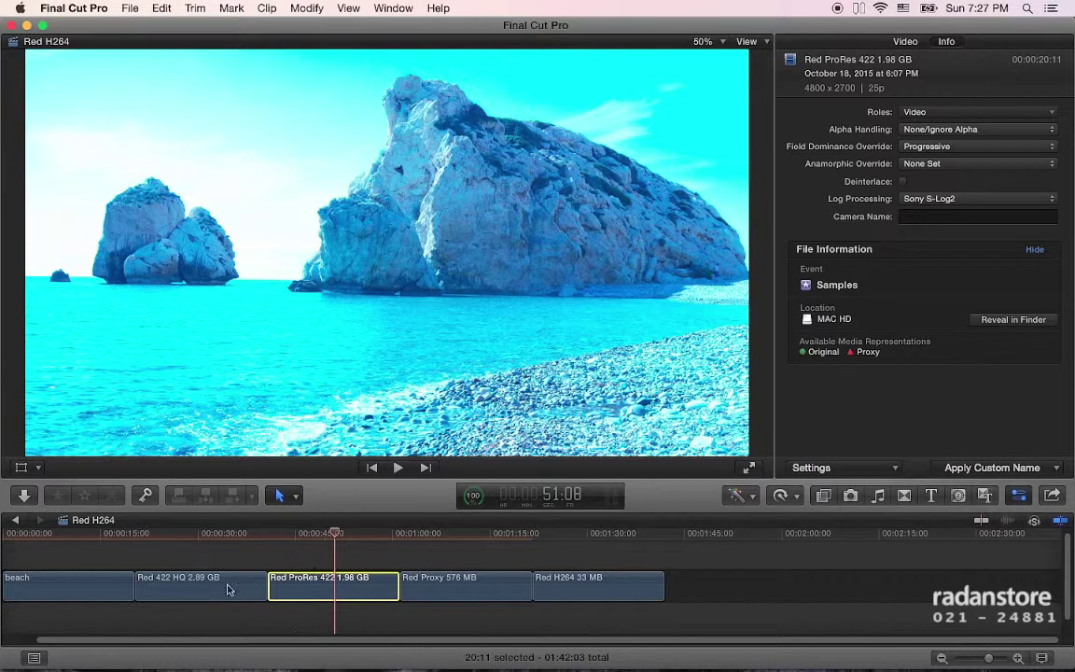
{"action": "left_click", "coordinate": [453, 533]}
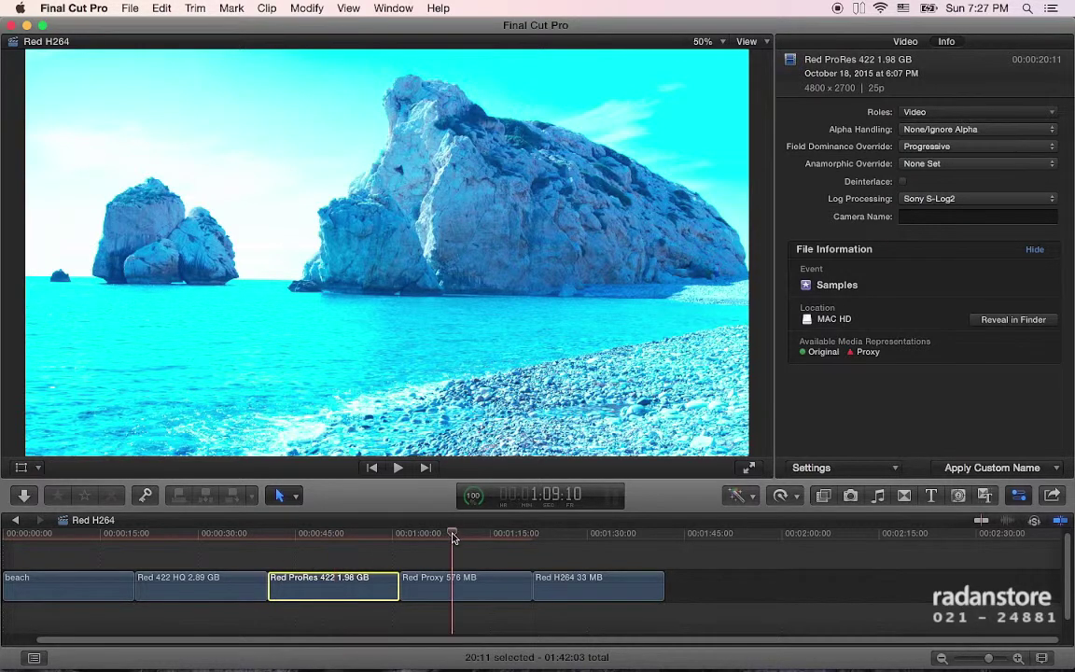
- Select the Red Proxy clip and check its Log Processing choices
{"action": "left_click", "coordinate": [464, 587]}
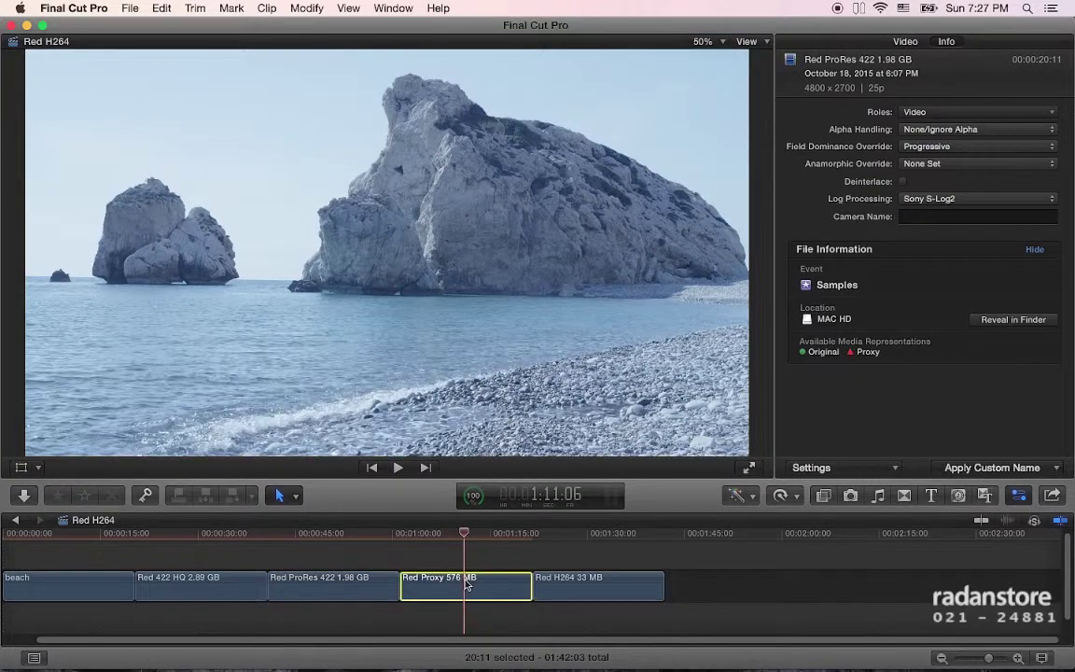
{"action": "left_click", "coordinate": [941, 199]}
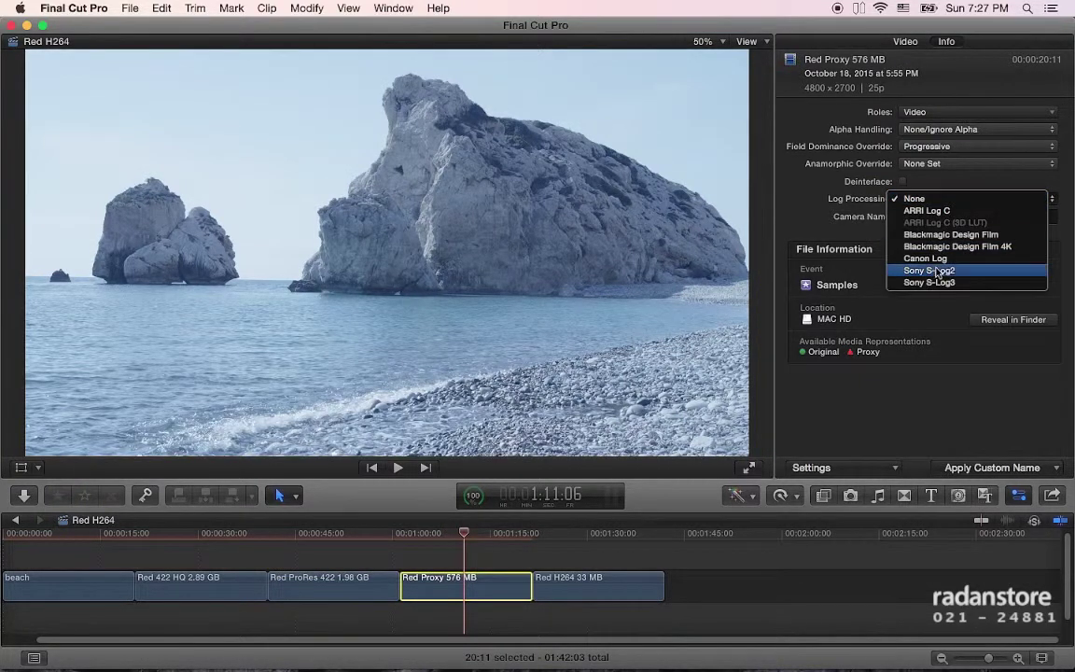
{"action": "left_click", "coordinate": [821, 384]}
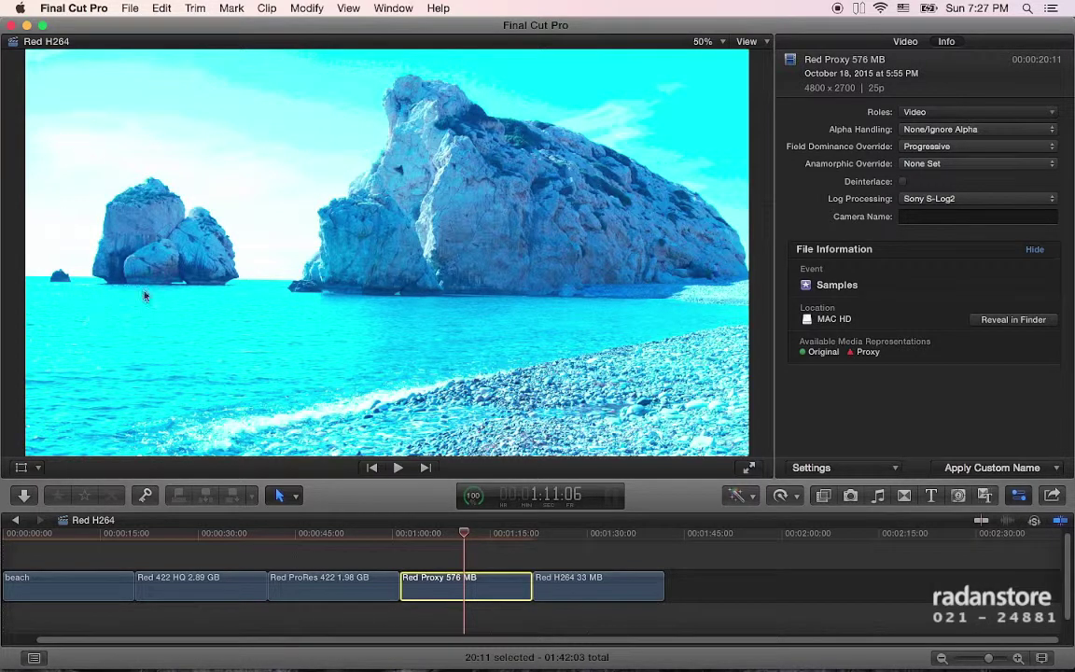
- View the beach clip, then the Red Proxy frame at ~1:08 and Red H264 at ~1:32
{"action": "left_click", "coordinate": [97, 534]}
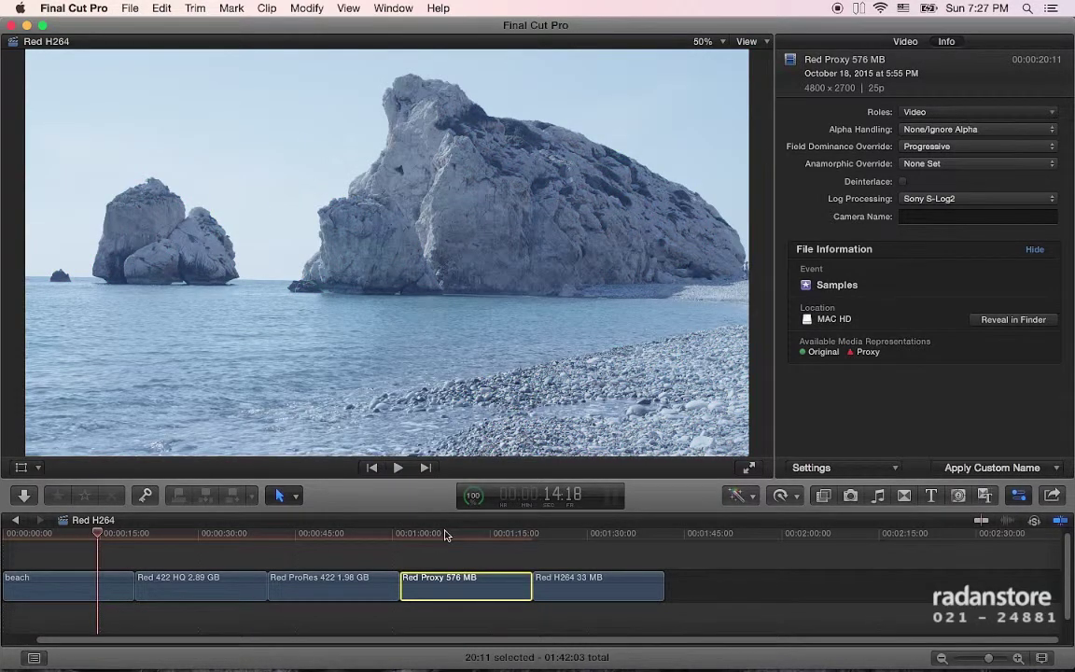
{"action": "left_click", "coordinate": [447, 535]}
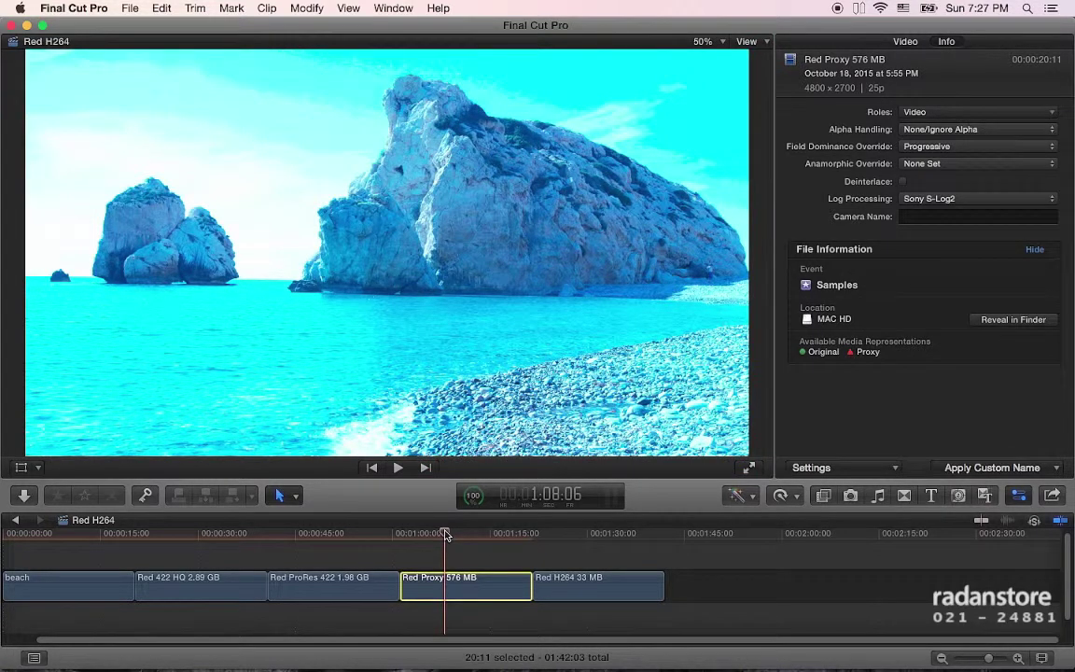
{"action": "left_click", "coordinate": [600, 549]}
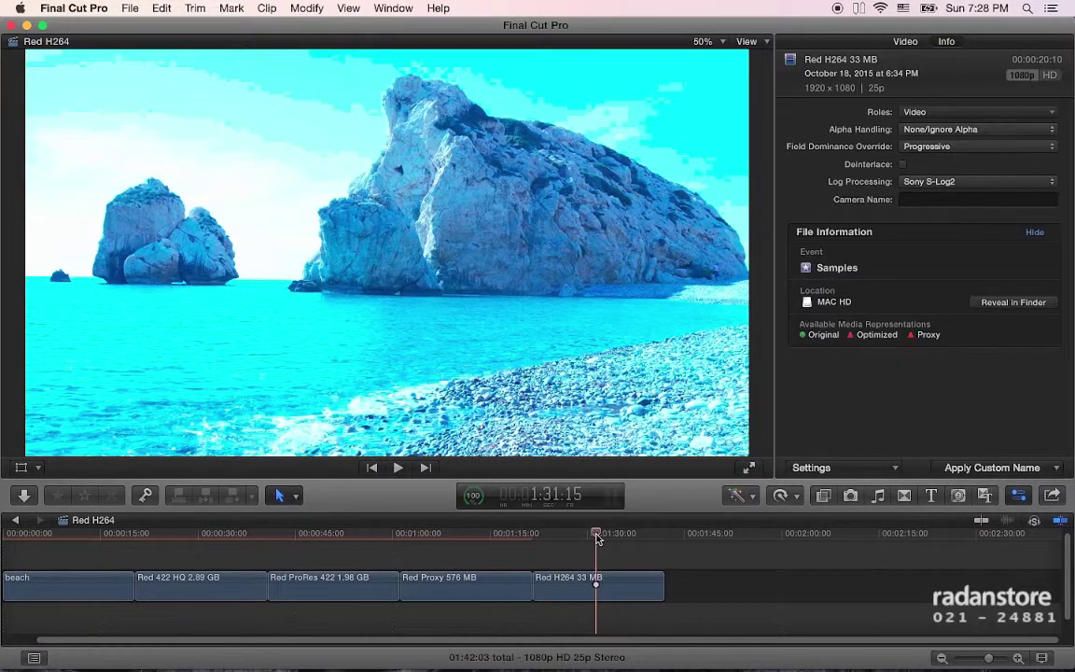
- View the Red H264, Red Proxy, ProRes 422 and beach frames, then switch to Keynote's H.264 slide
{"action": "left_click", "coordinate": [597, 536]}
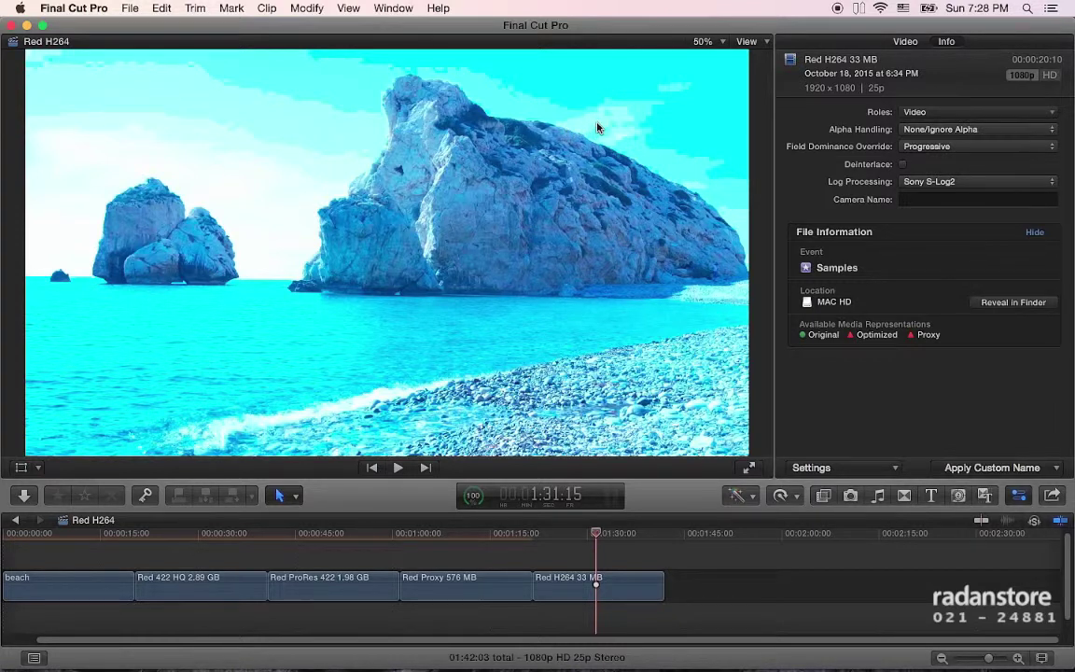
{"action": "key", "text": "super+Tab"}
{"action": "left_click", "coordinate": [430, 539]}
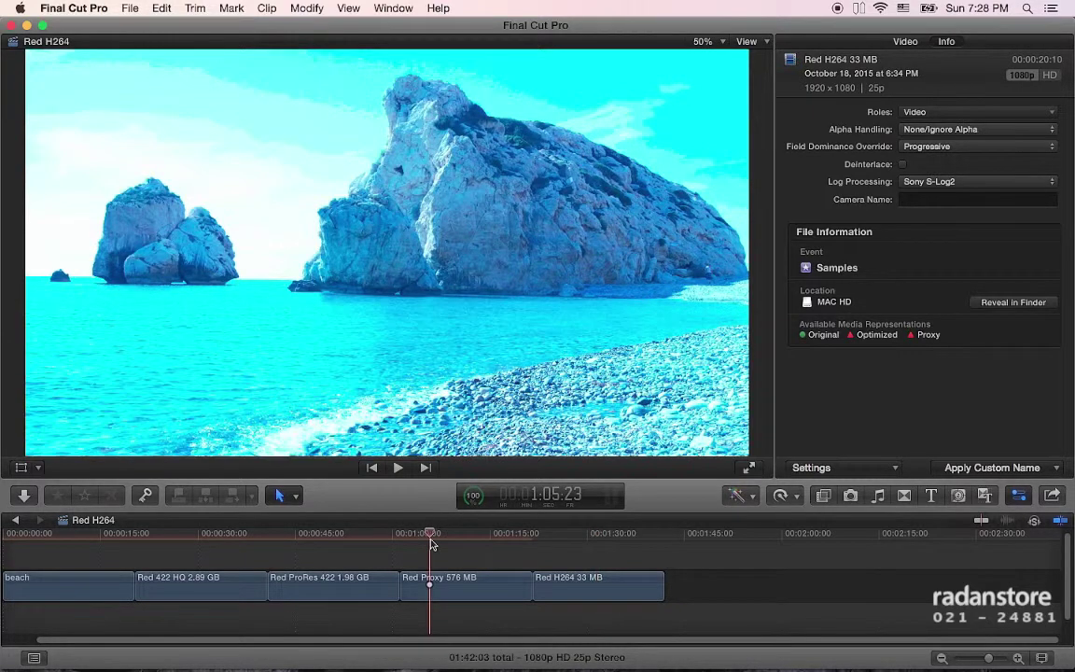
{"action": "left_click", "coordinate": [328, 539]}
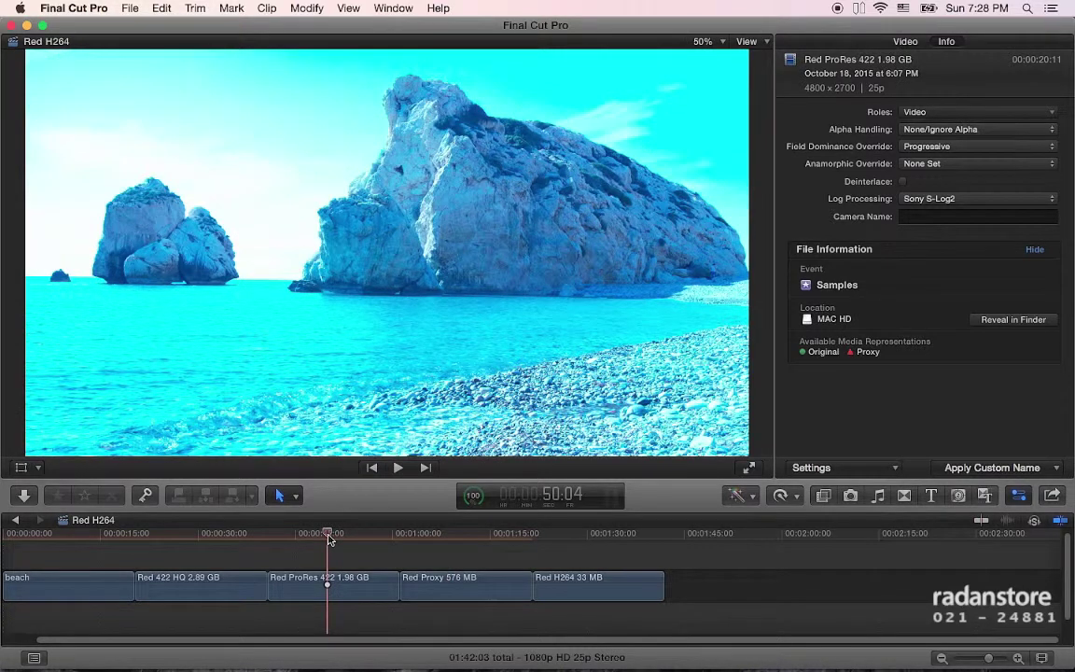
{"action": "left_click", "coordinate": [70, 546]}
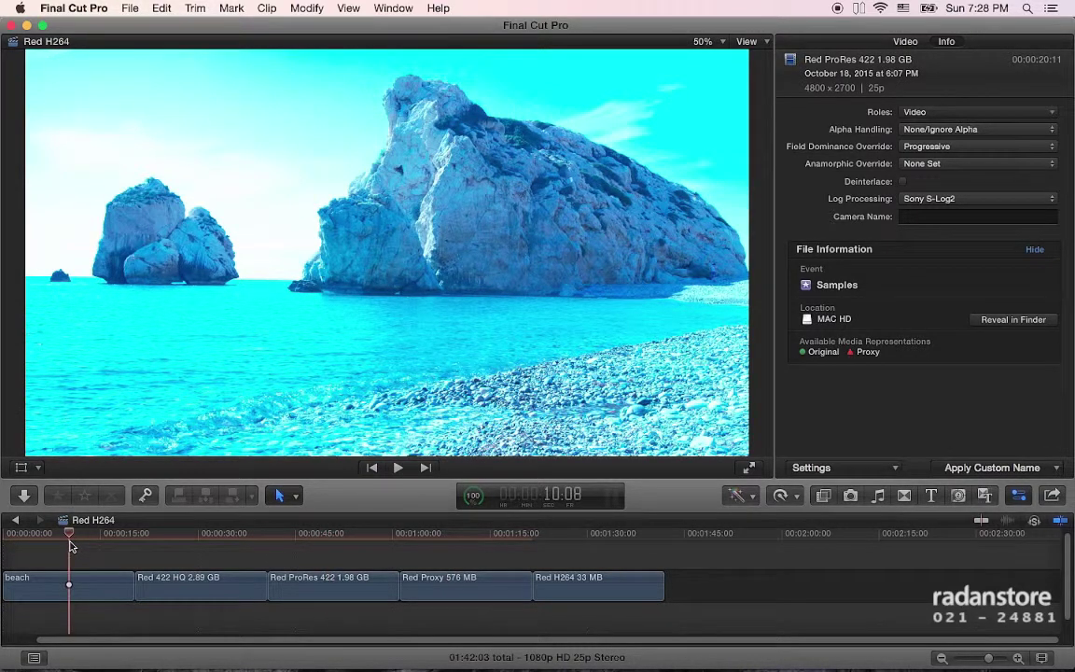
{"action": "key", "text": "super+Tab"}
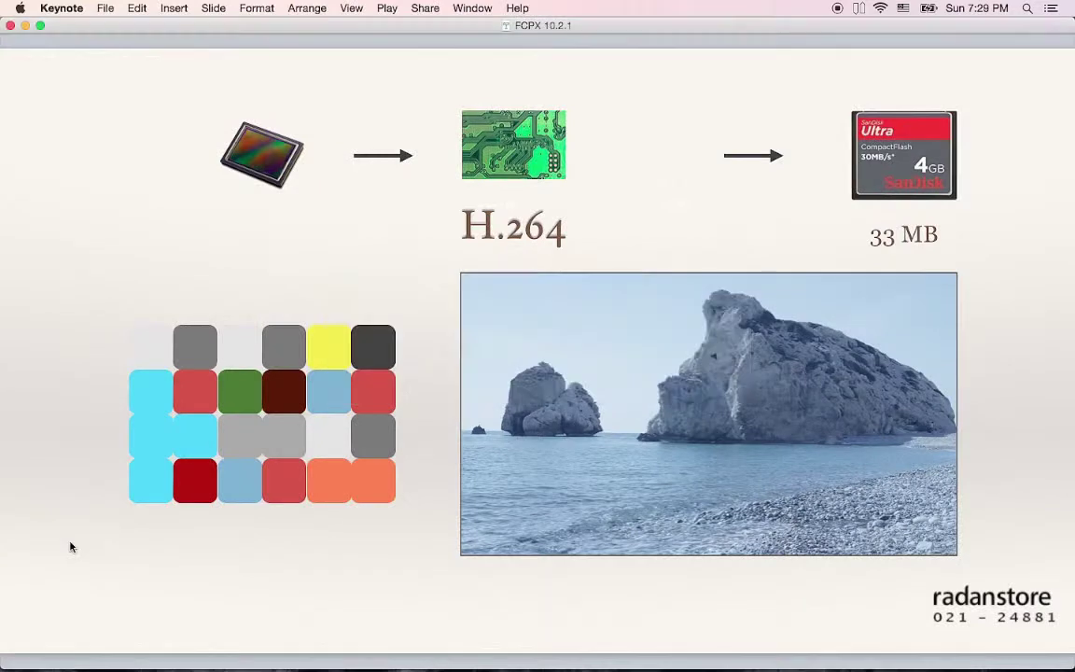
- Switch from Keynote back to Final Cut Pro, showing the 4800 × 2700, 25p beach clip
{"action": "key", "text": "super+Tab"}
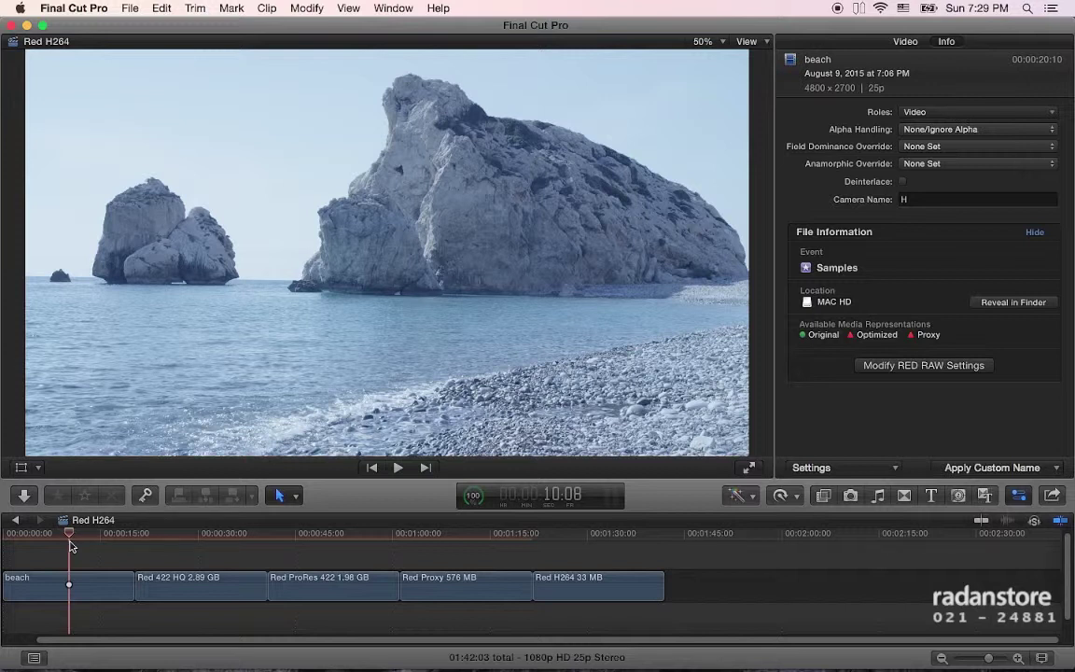
- Compare the Red 422 HQ frame at about 0:35 with the Red H264 frame at 1:35
{"action": "left_click", "coordinate": [202, 534]}
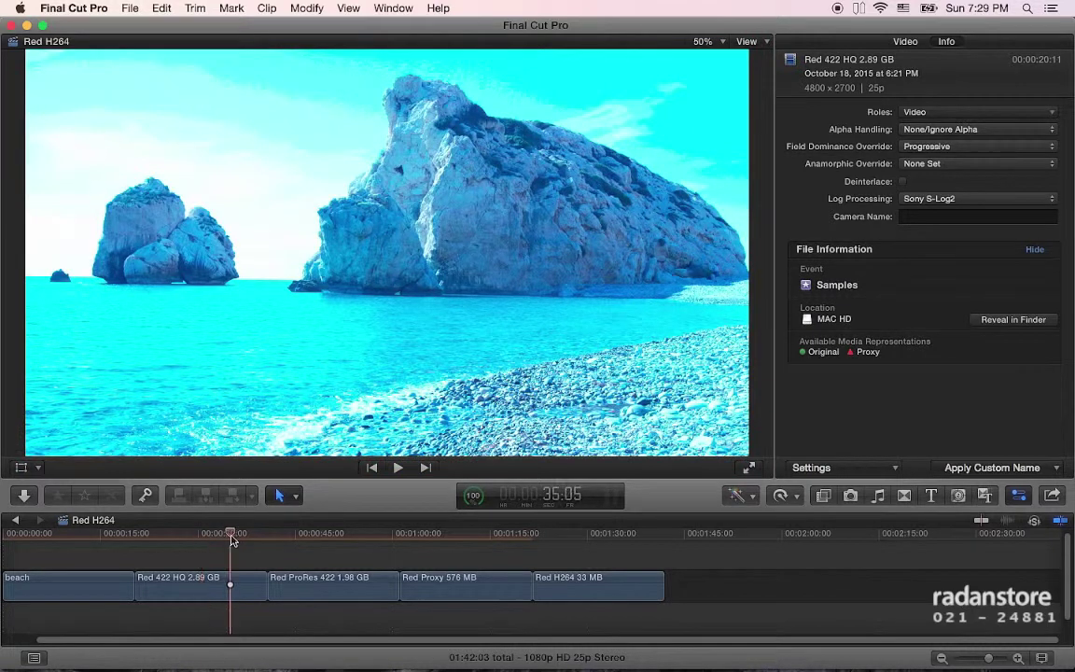
{"action": "left_click", "coordinate": [235, 535]}
{"action": "left_click_drag", "start_coordinate": [235, 536], "coordinate": [238, 537]}
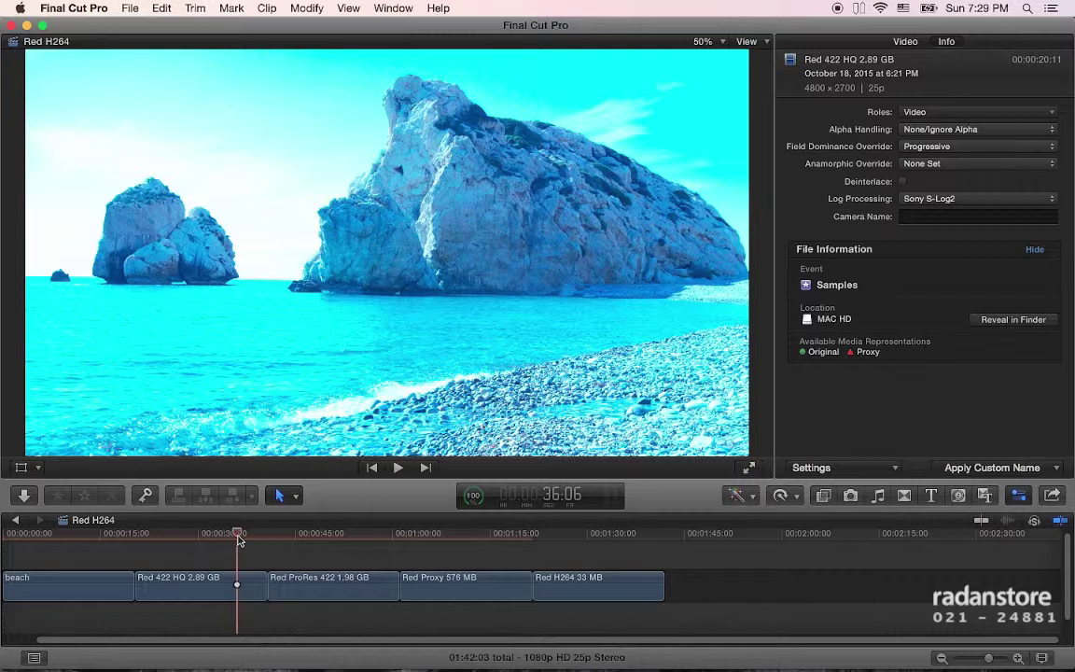
{"action": "left_click", "coordinate": [585, 534]}
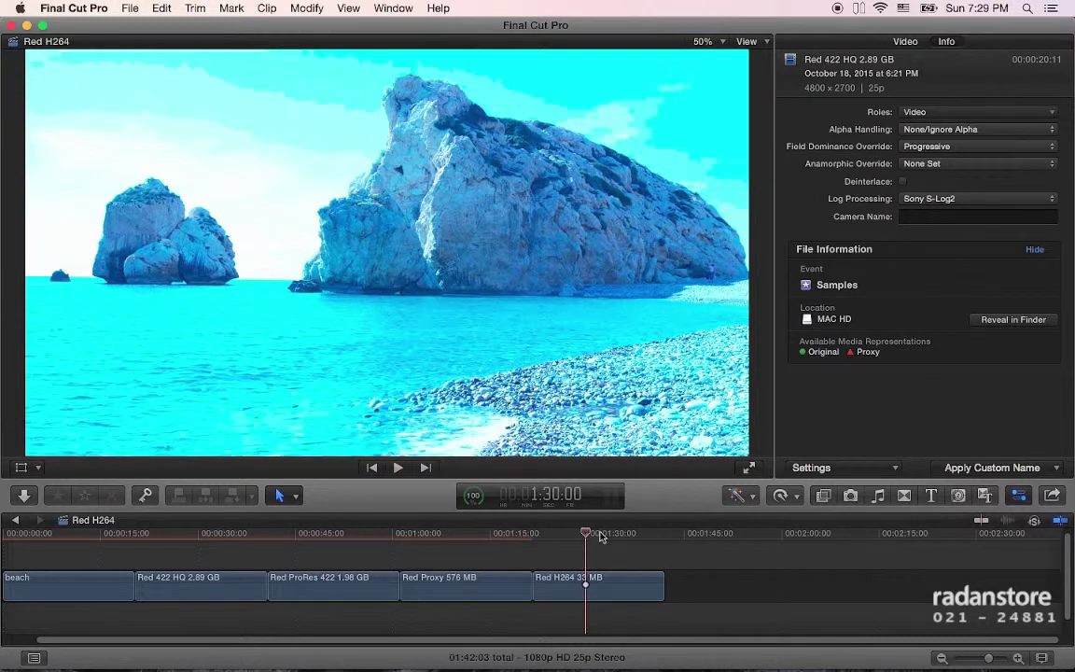
{"action": "left_click_drag", "start_coordinate": [600, 536], "coordinate": [620, 534]}
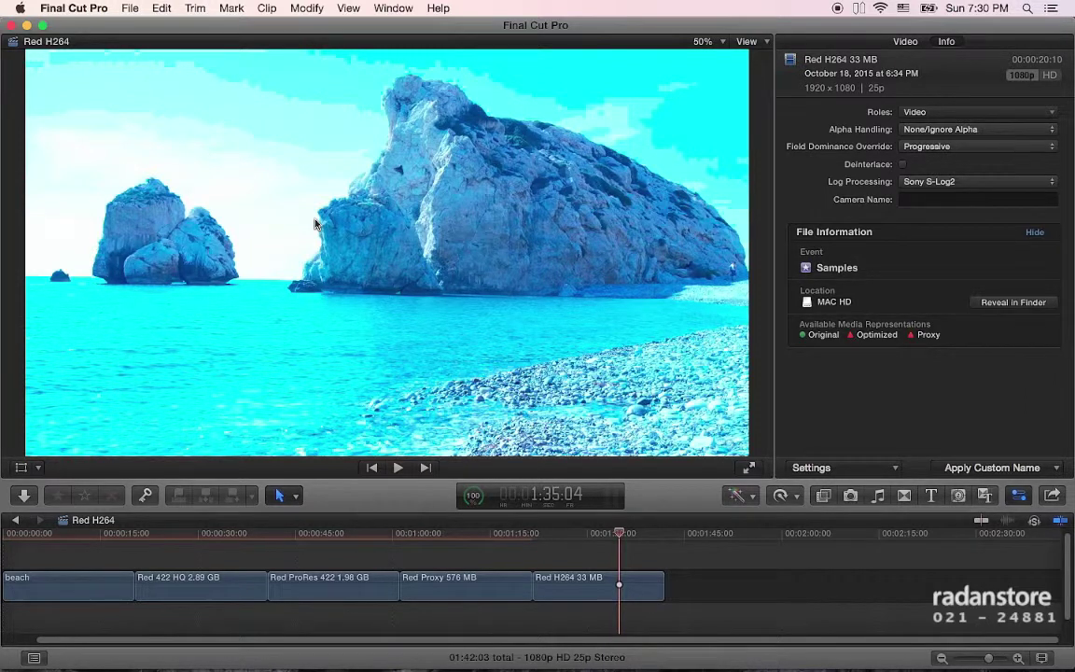
{"action": "key", "text": "super+Tab"}
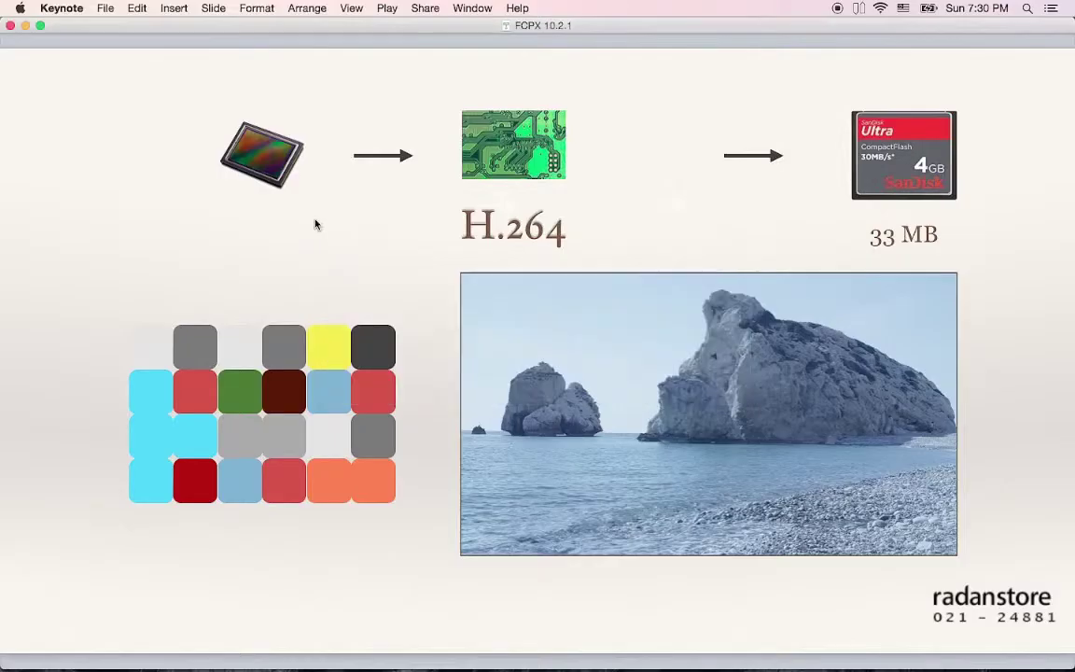
{"action": "key", "text": "Right"}
{"action": "key", "text": "Left"}
{"action": "key", "text": "super+Tab"}
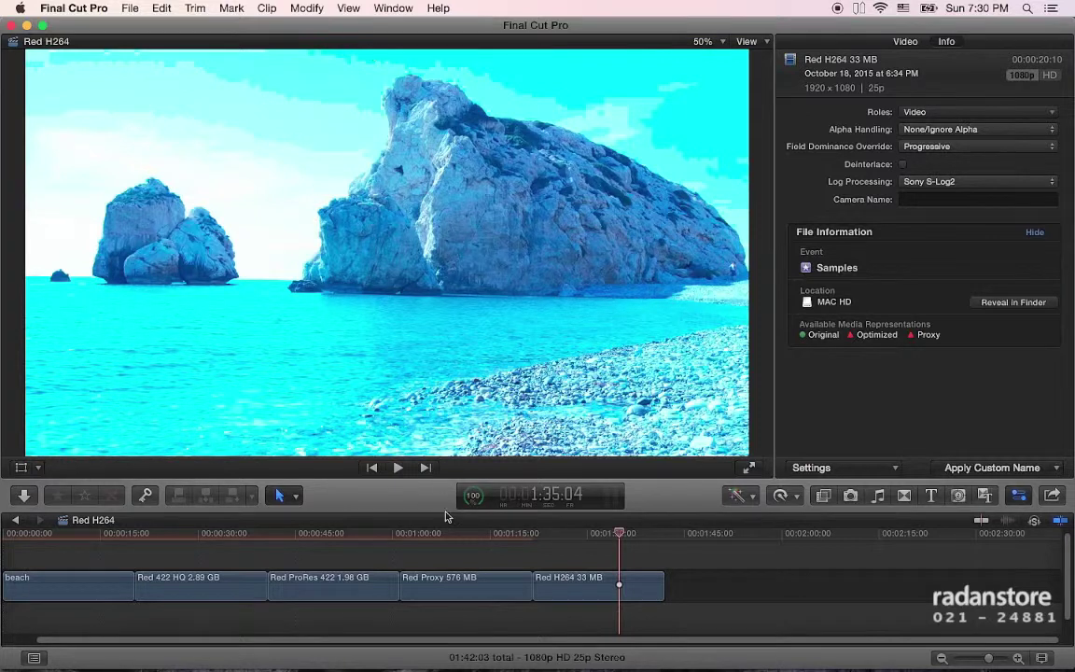
- Zoom the viewer to 200% on the Red Proxy rock top and sky, then compare Red H264
{"action": "left_click", "coordinate": [436, 534]}
{"action": "left_click", "coordinate": [456, 534]}
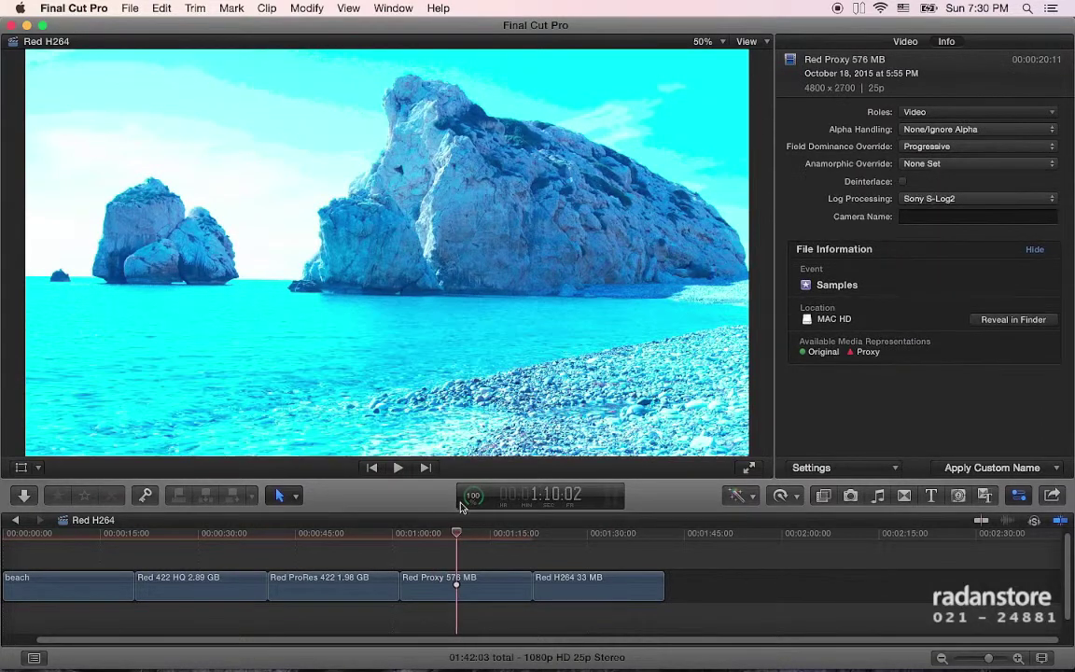
{"action": "left_click", "coordinate": [706, 41]}
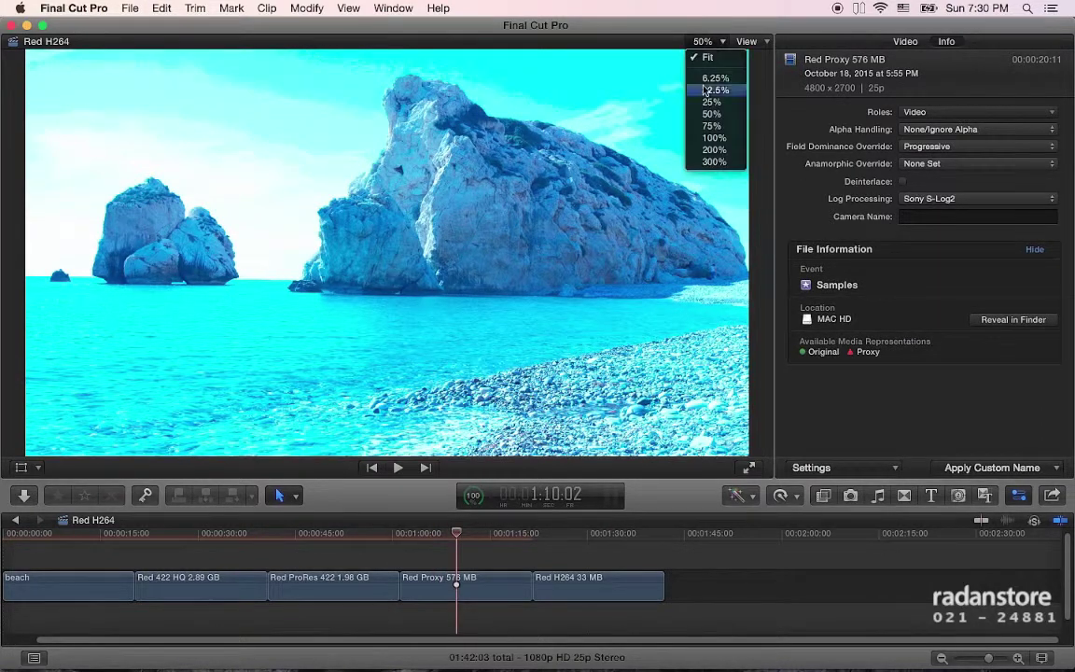
{"action": "left_click", "coordinate": [714, 150]}
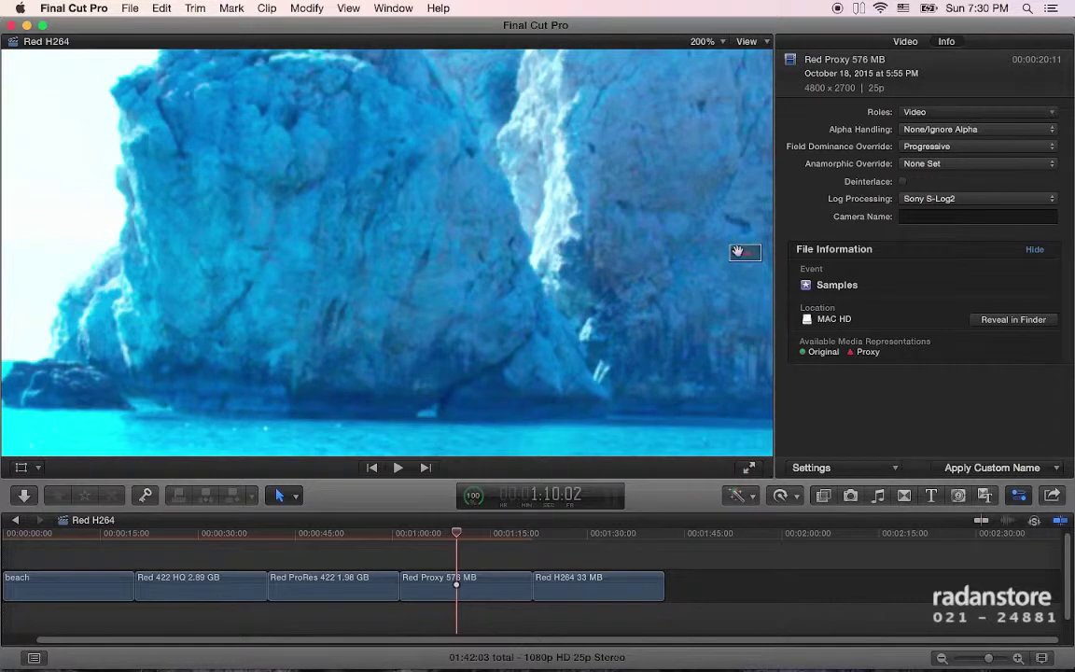
{"action": "left_click_drag", "start_coordinate": [746, 253], "coordinate": [743, 245]}
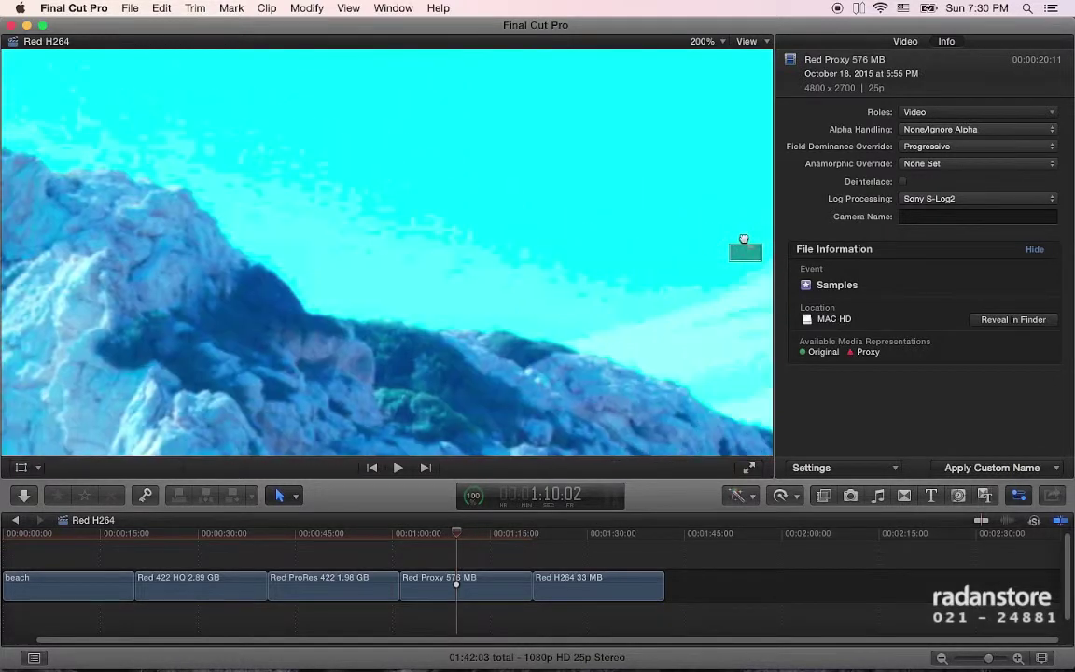
{"action": "left_click", "coordinate": [577, 535]}
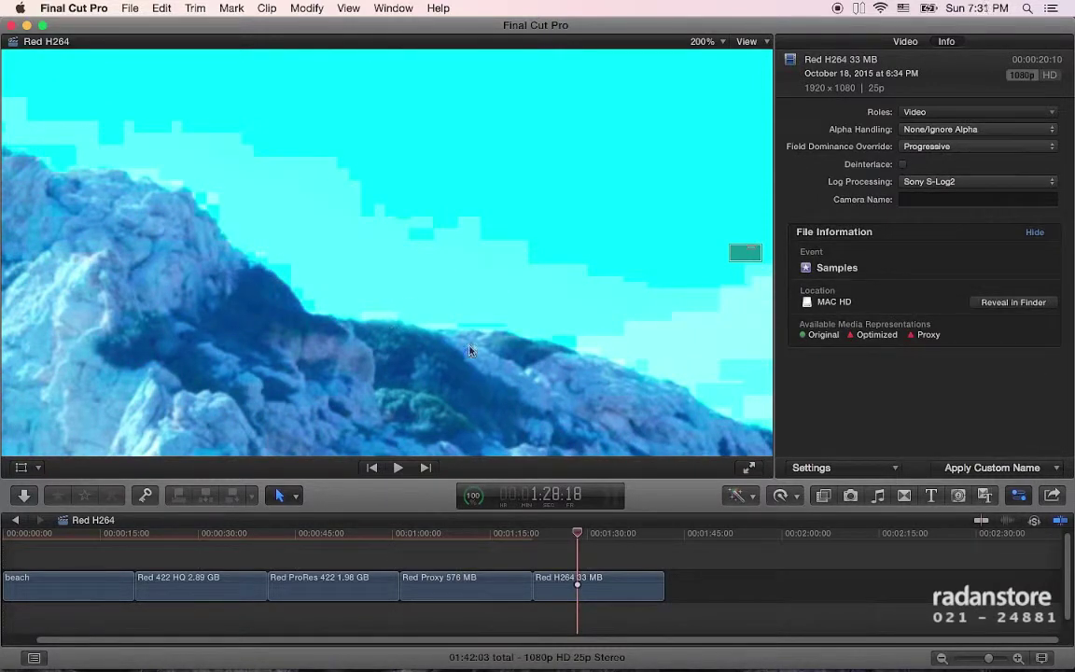
- Compare the enlarged sky in Red 422 HQ and Red H264, then bring up Preview's Arri Raw table
{"action": "left_click", "coordinate": [744, 252]}
{"action": "left_click_drag", "start_coordinate": [744, 252], "coordinate": [746, 252]}
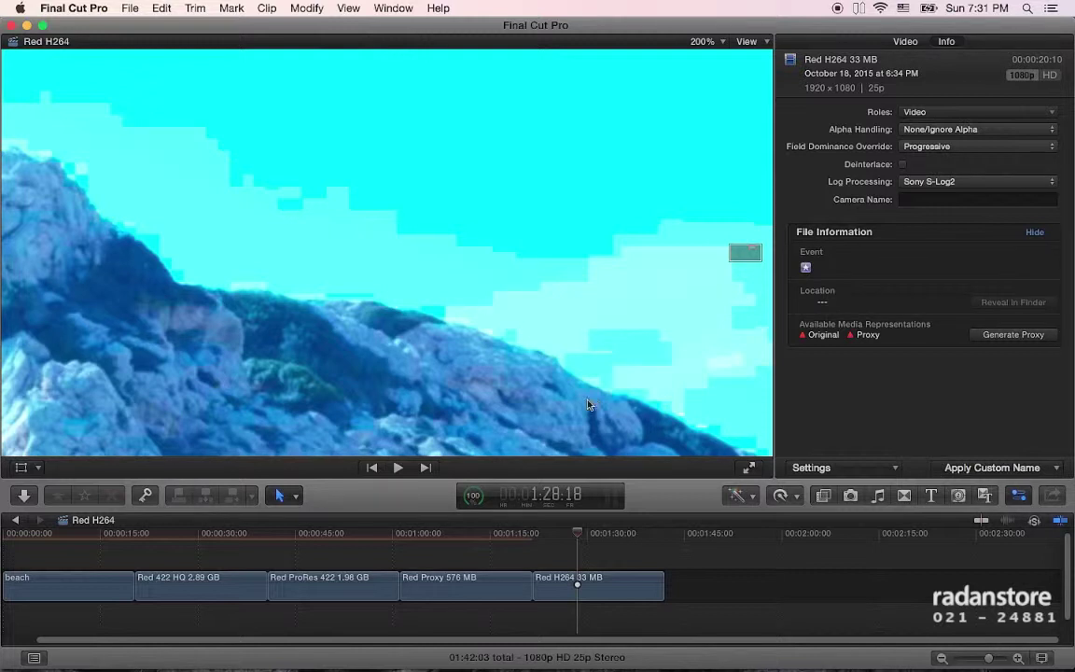
{"action": "left_click", "coordinate": [215, 540]}
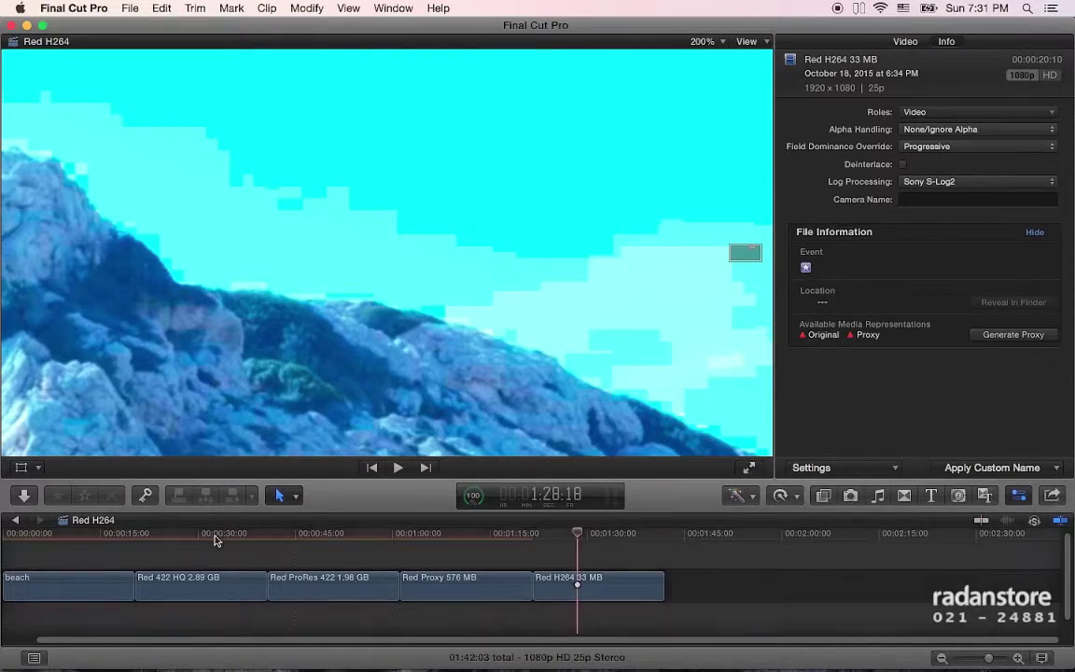
{"action": "left_click", "coordinate": [214, 539]}
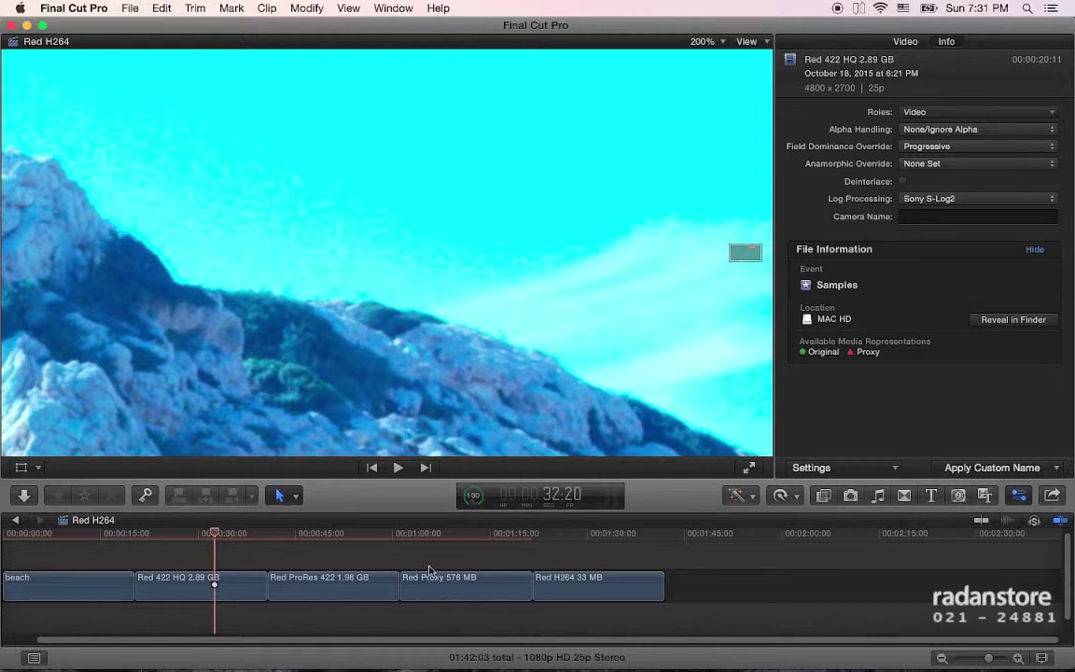
{"action": "left_click", "coordinate": [589, 544]}
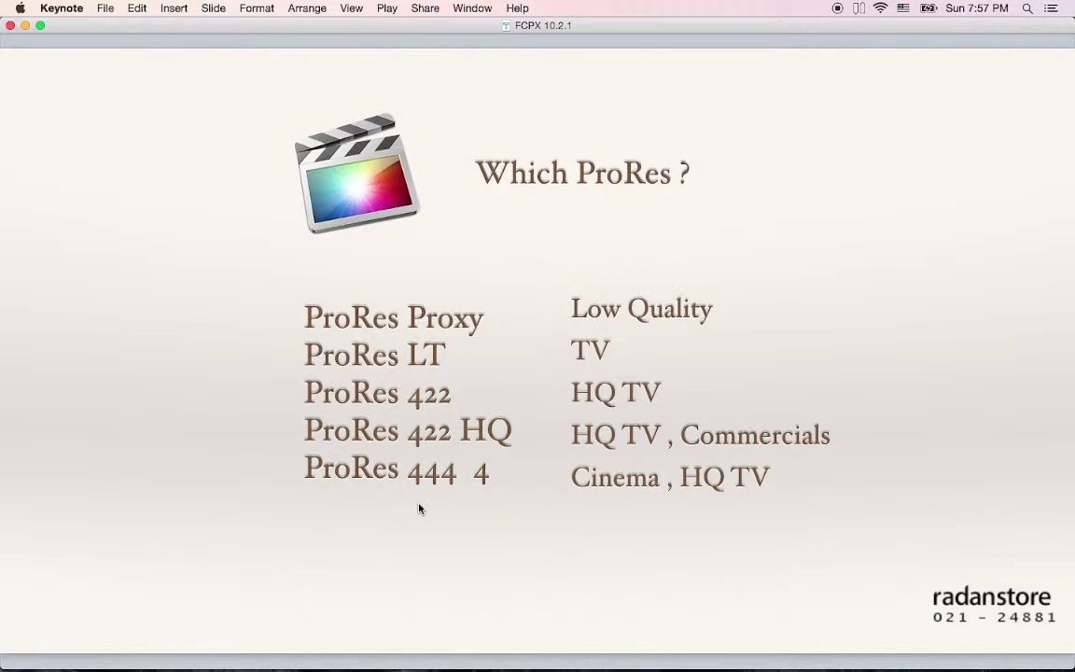
{"action": "key", "text": "super+Tab"}
{"action": "key", "text": "super+Tab"}
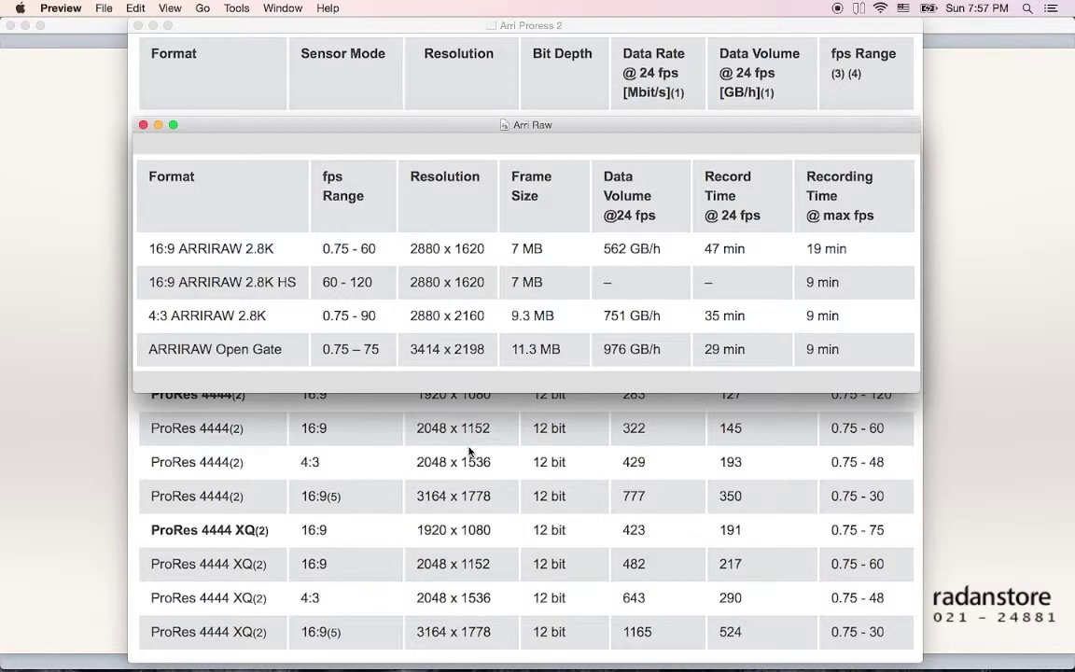
{"action": "left_click", "coordinate": [470, 451]}
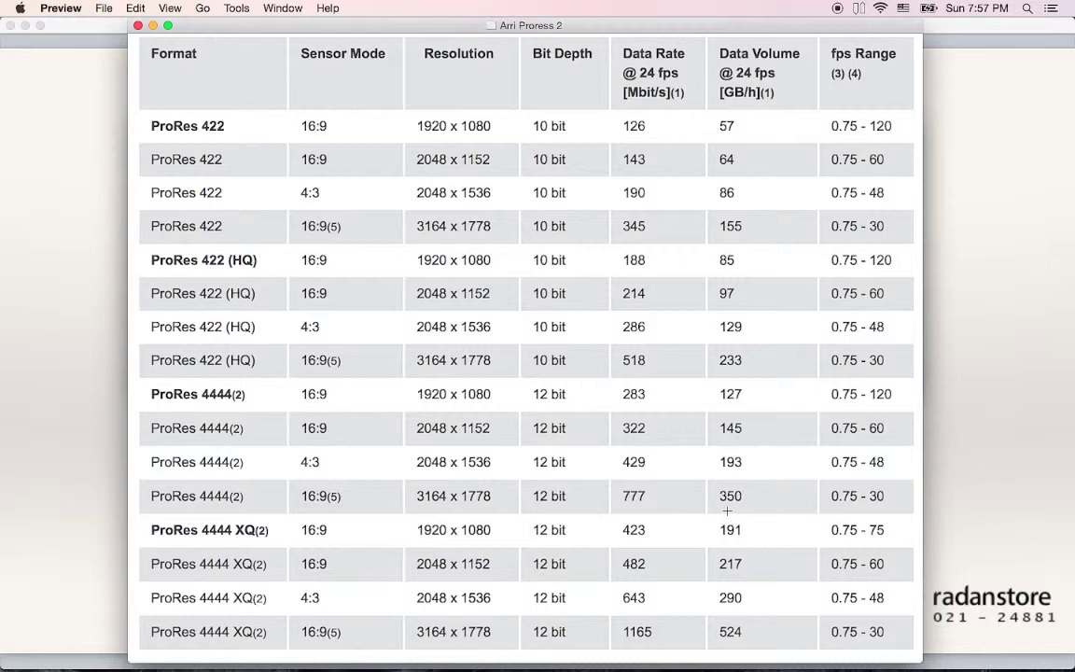
{"action": "key", "text": "super+grave"}
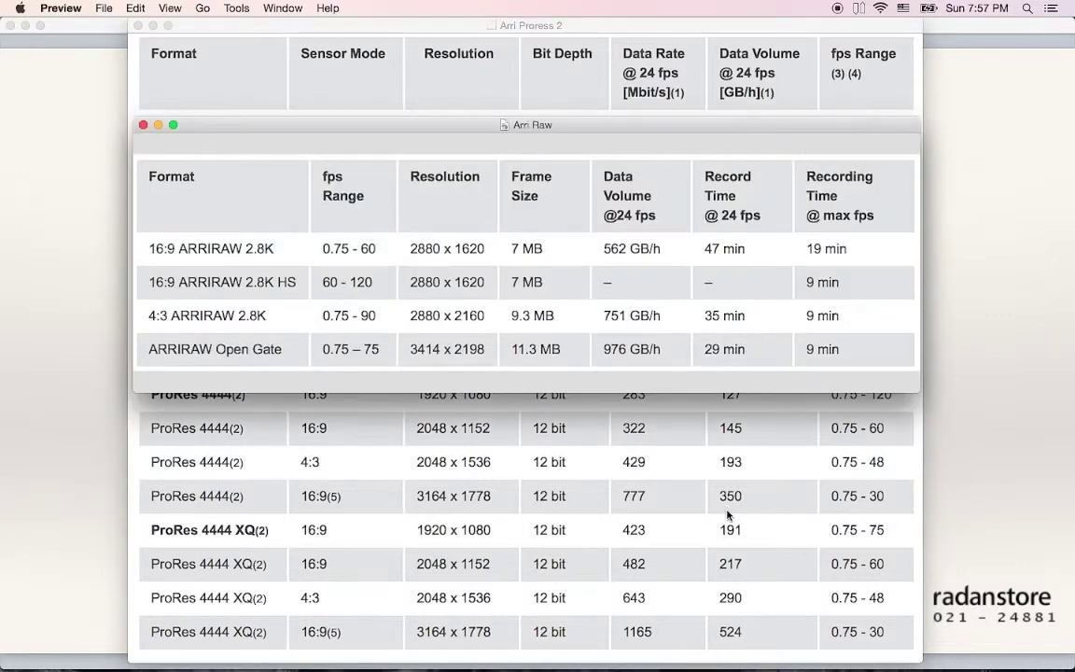